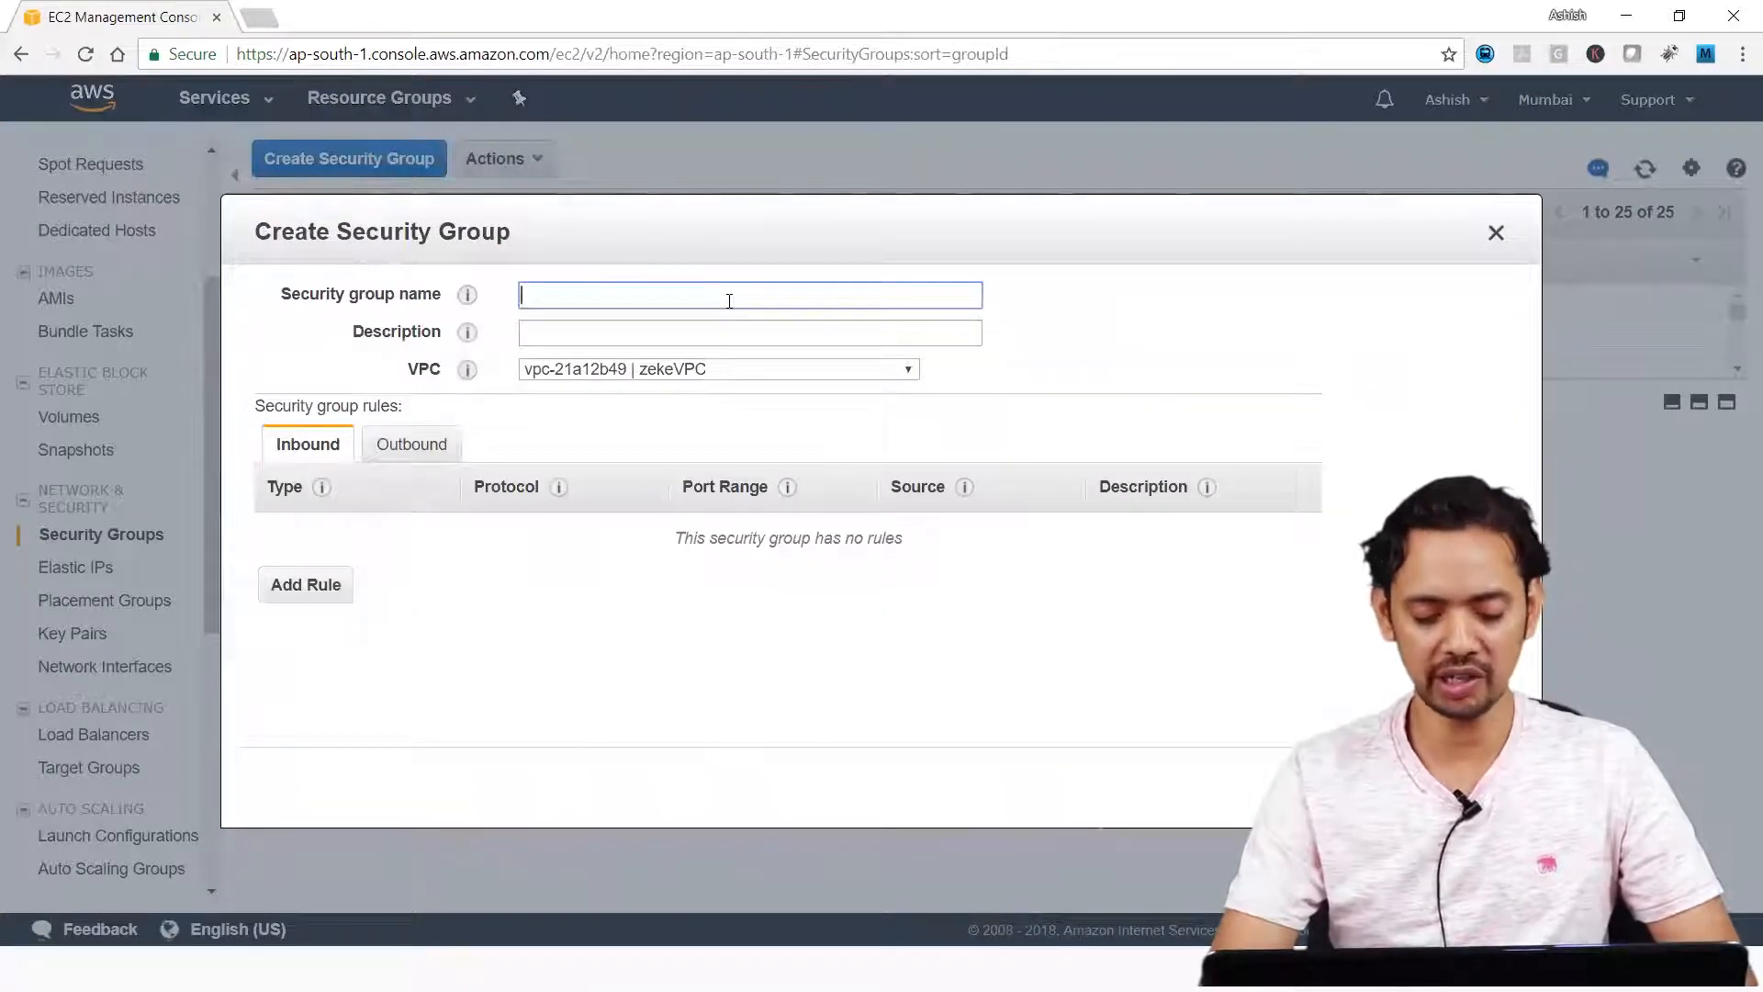
Name the security group testSecurityGroup, describe it as "created for demo", and choose the default VPC vpc-0945ff61.
text(testS)
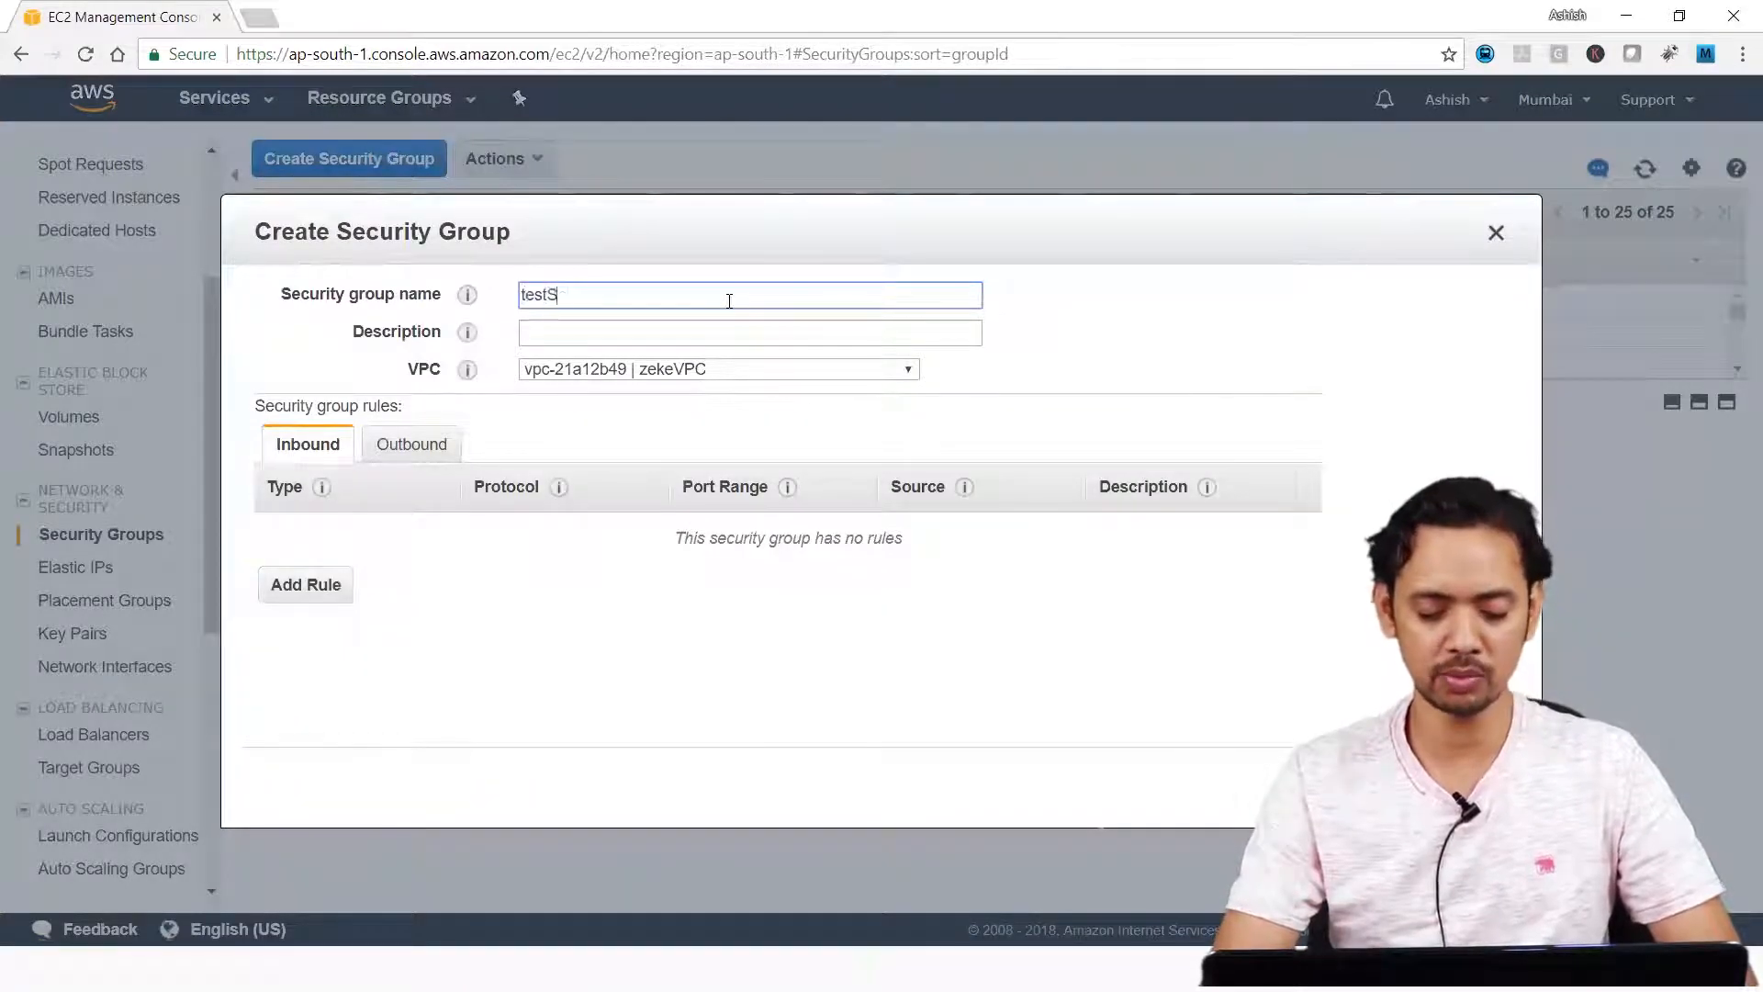
text(ecurityGroup)
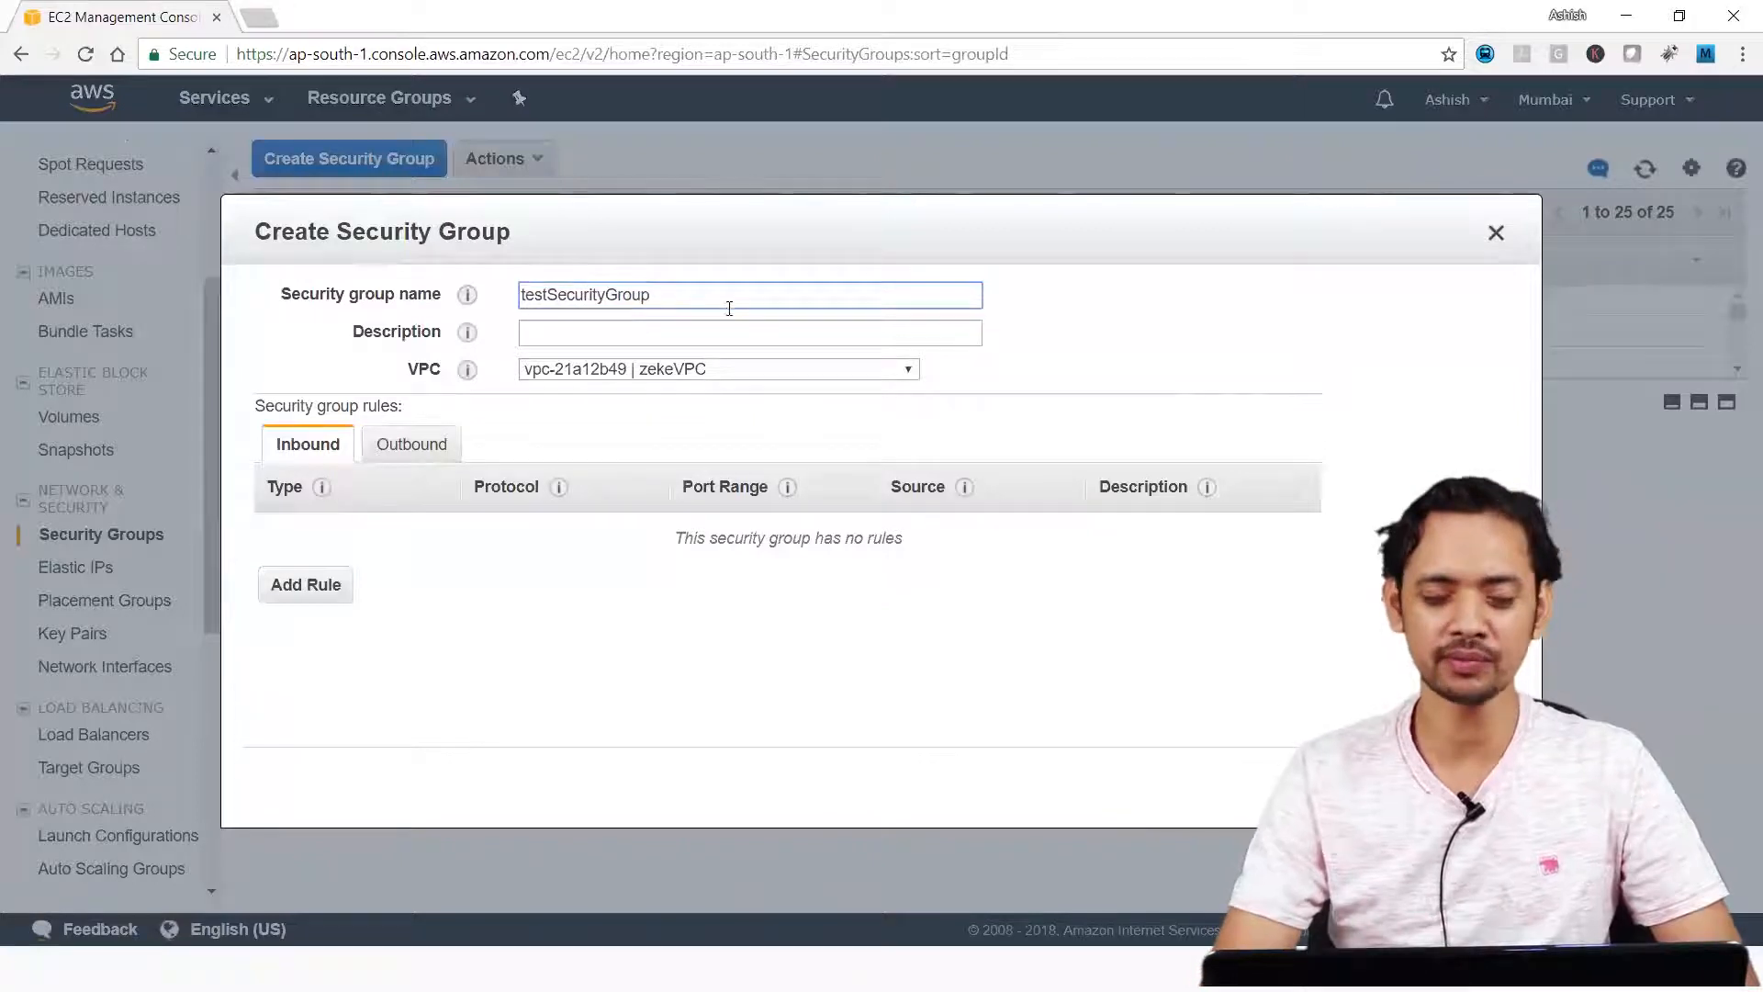
click(716, 333)
text(created for demo)
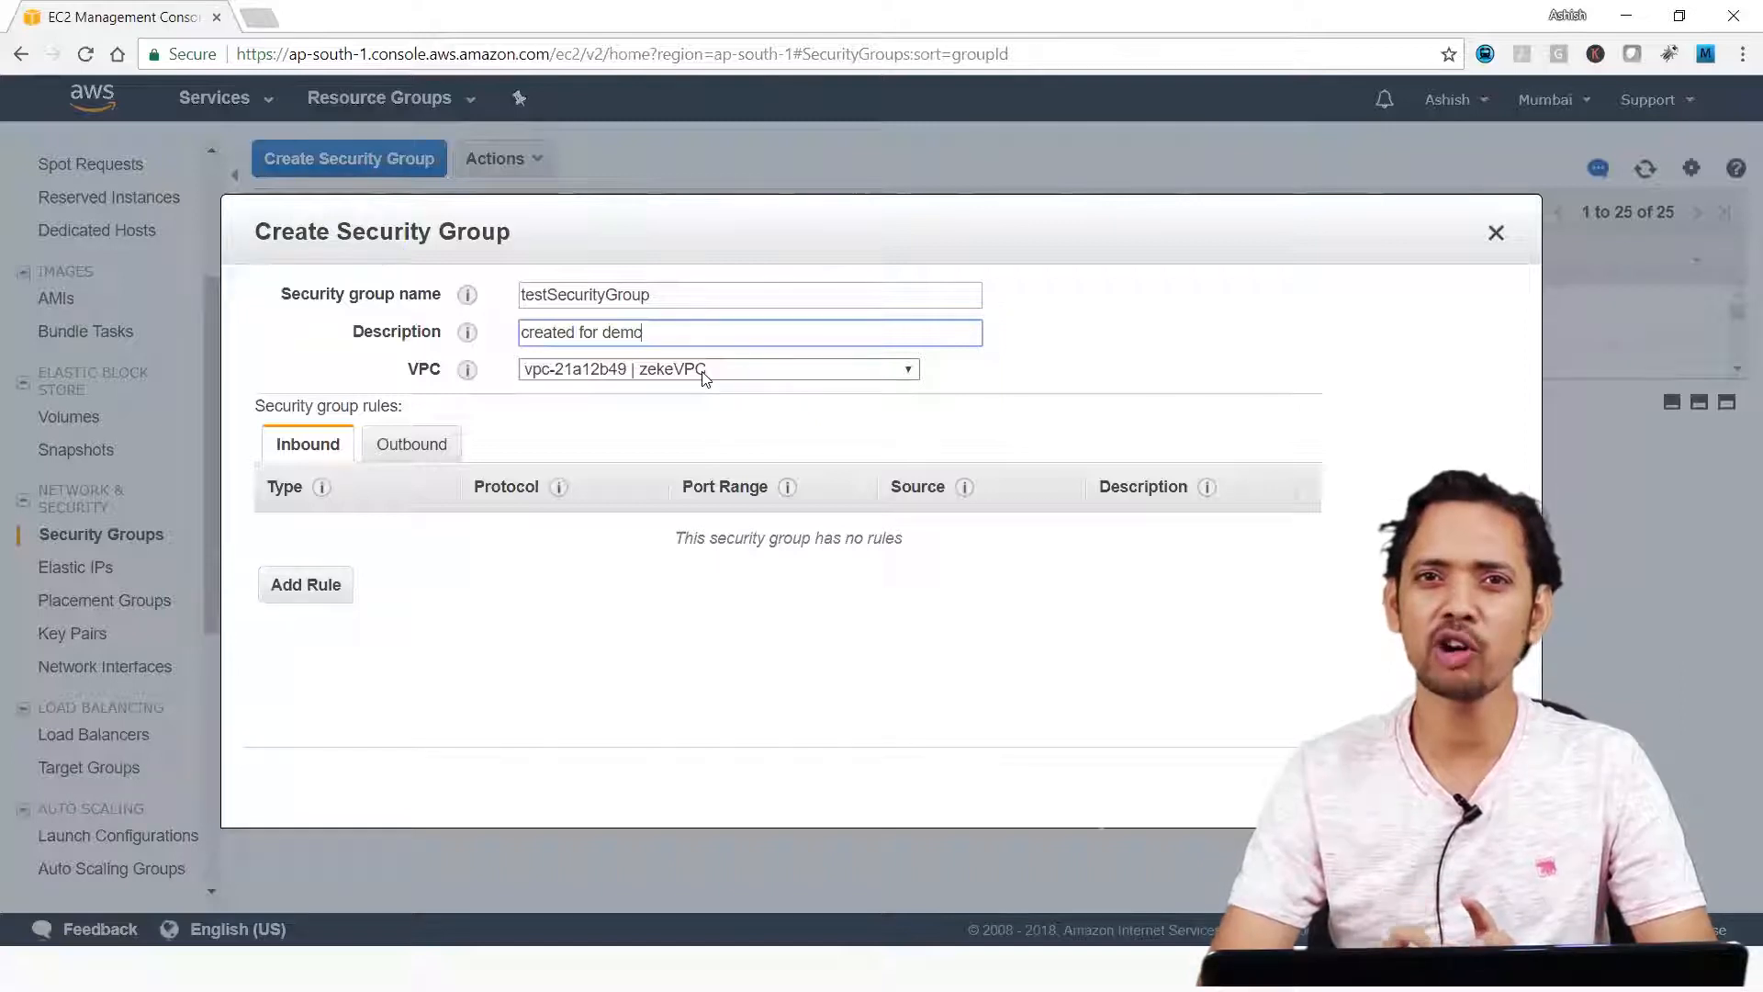
click(705, 378)
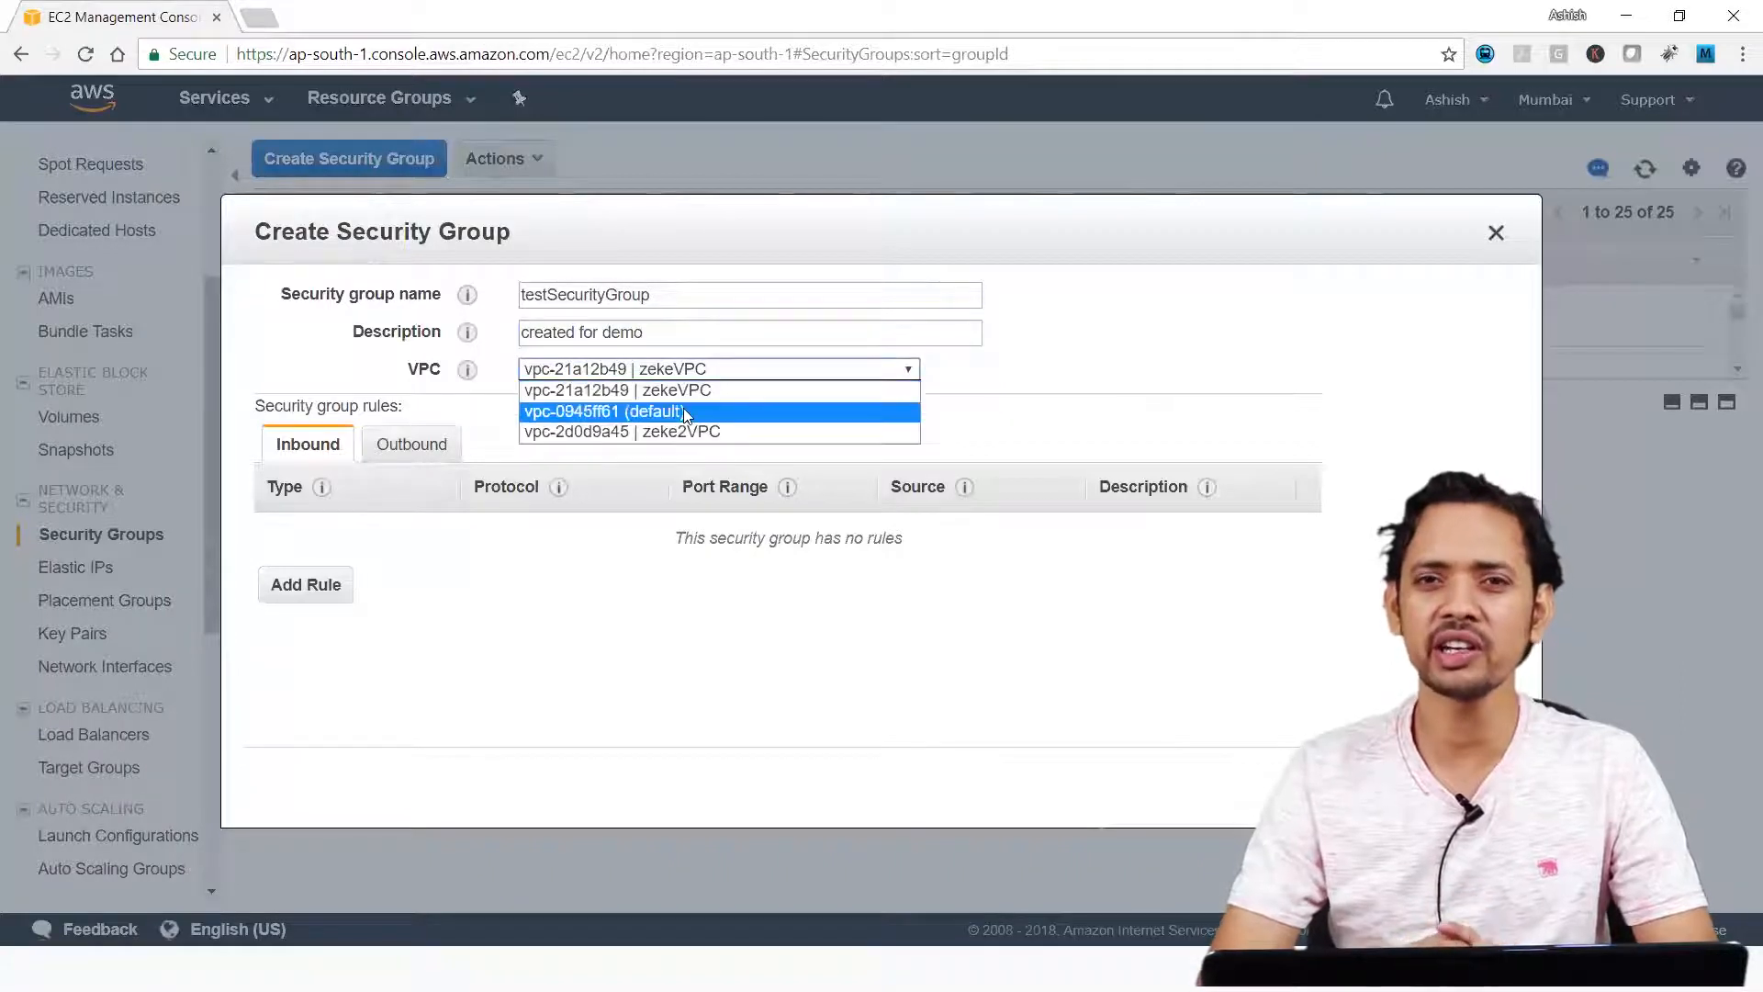
click(683, 409)
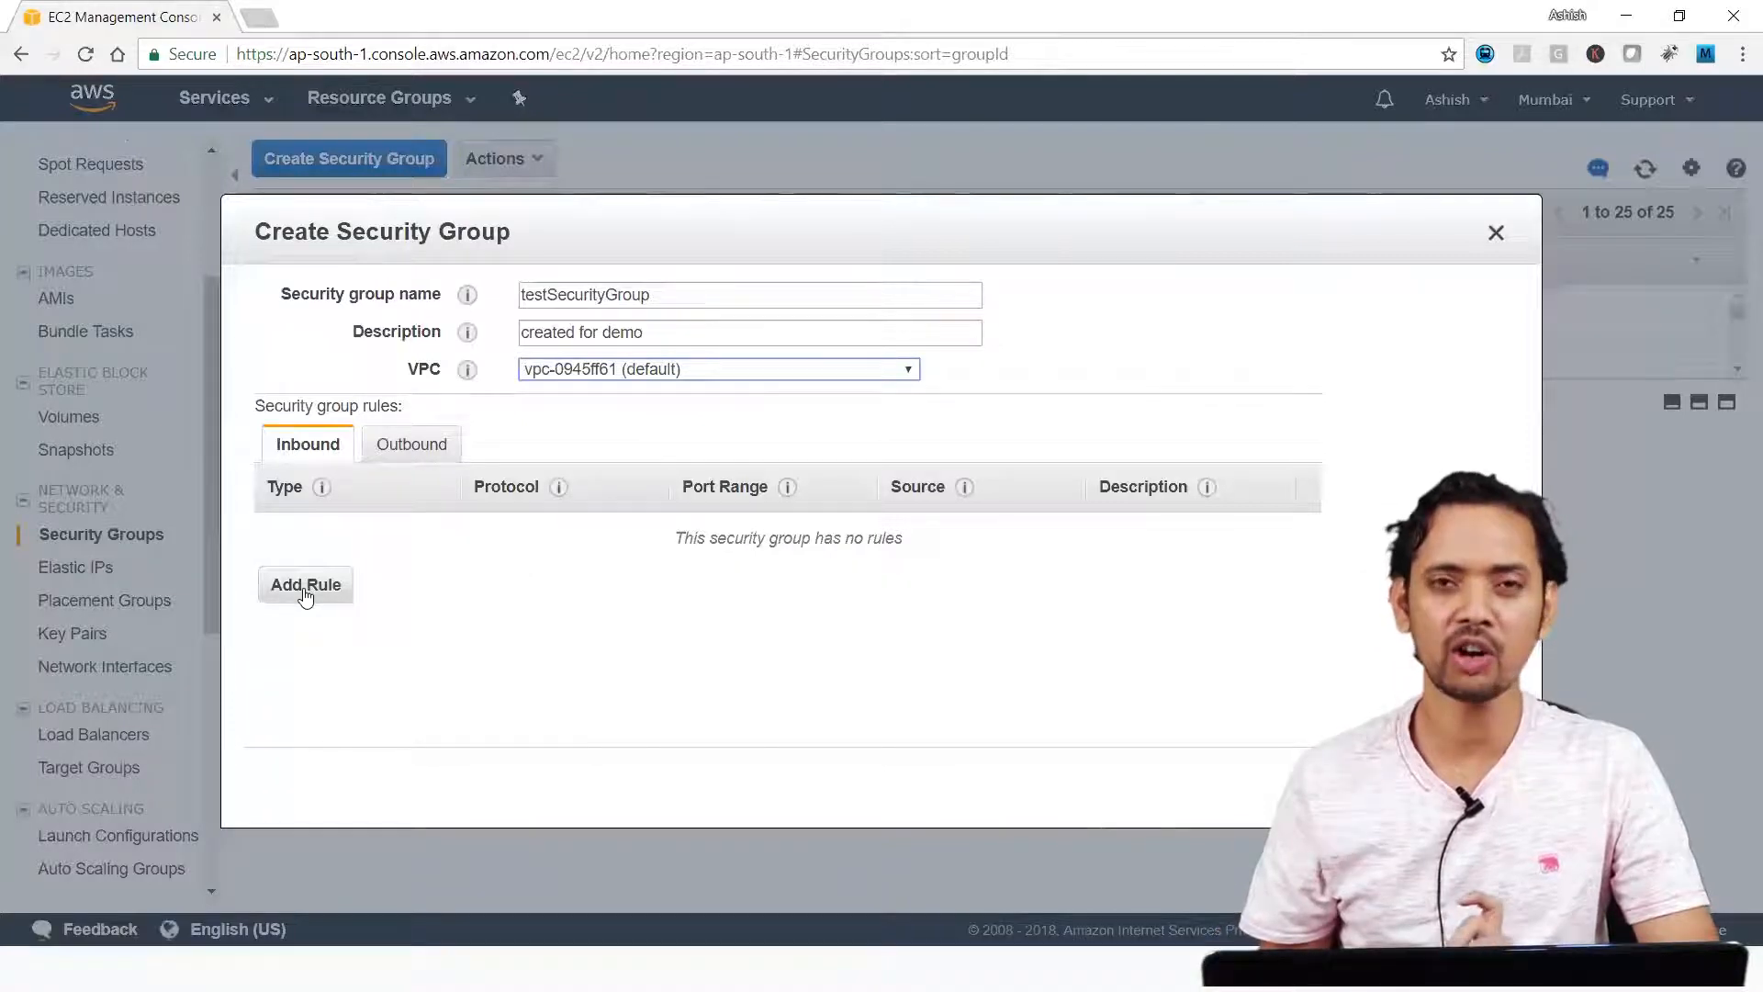
Add an inbound rule of type SSH with its source set to Anywhere.
click(304, 588)
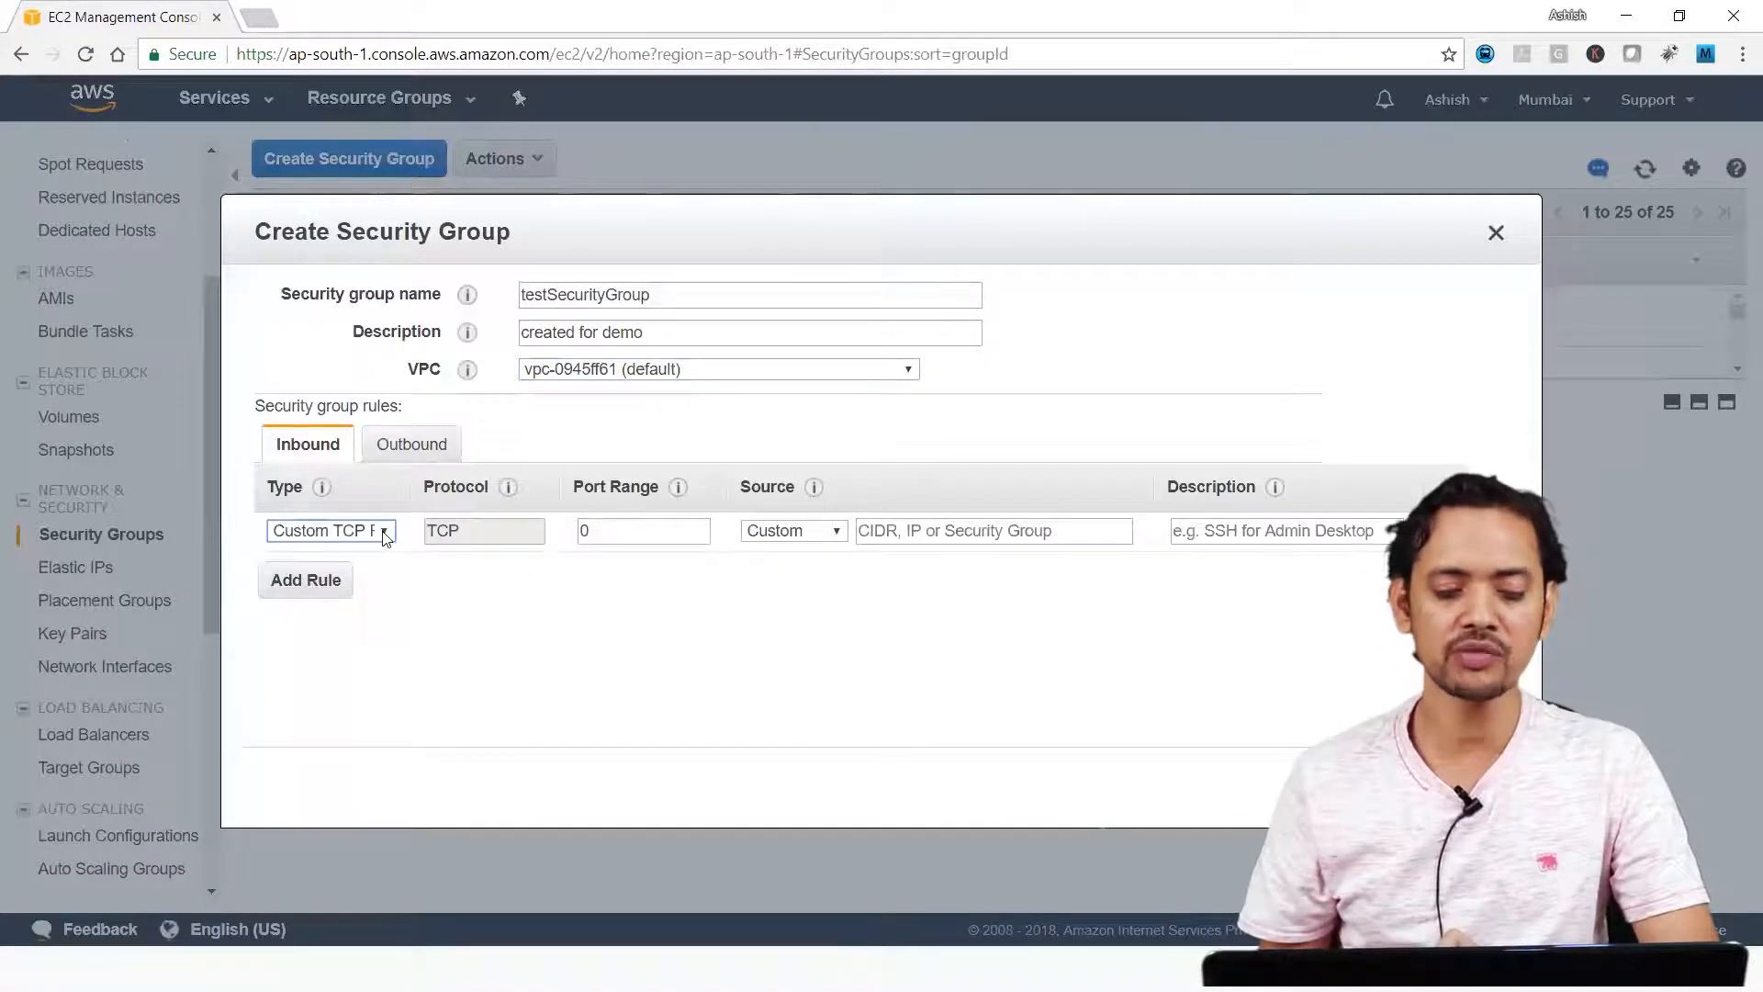
click(383, 533)
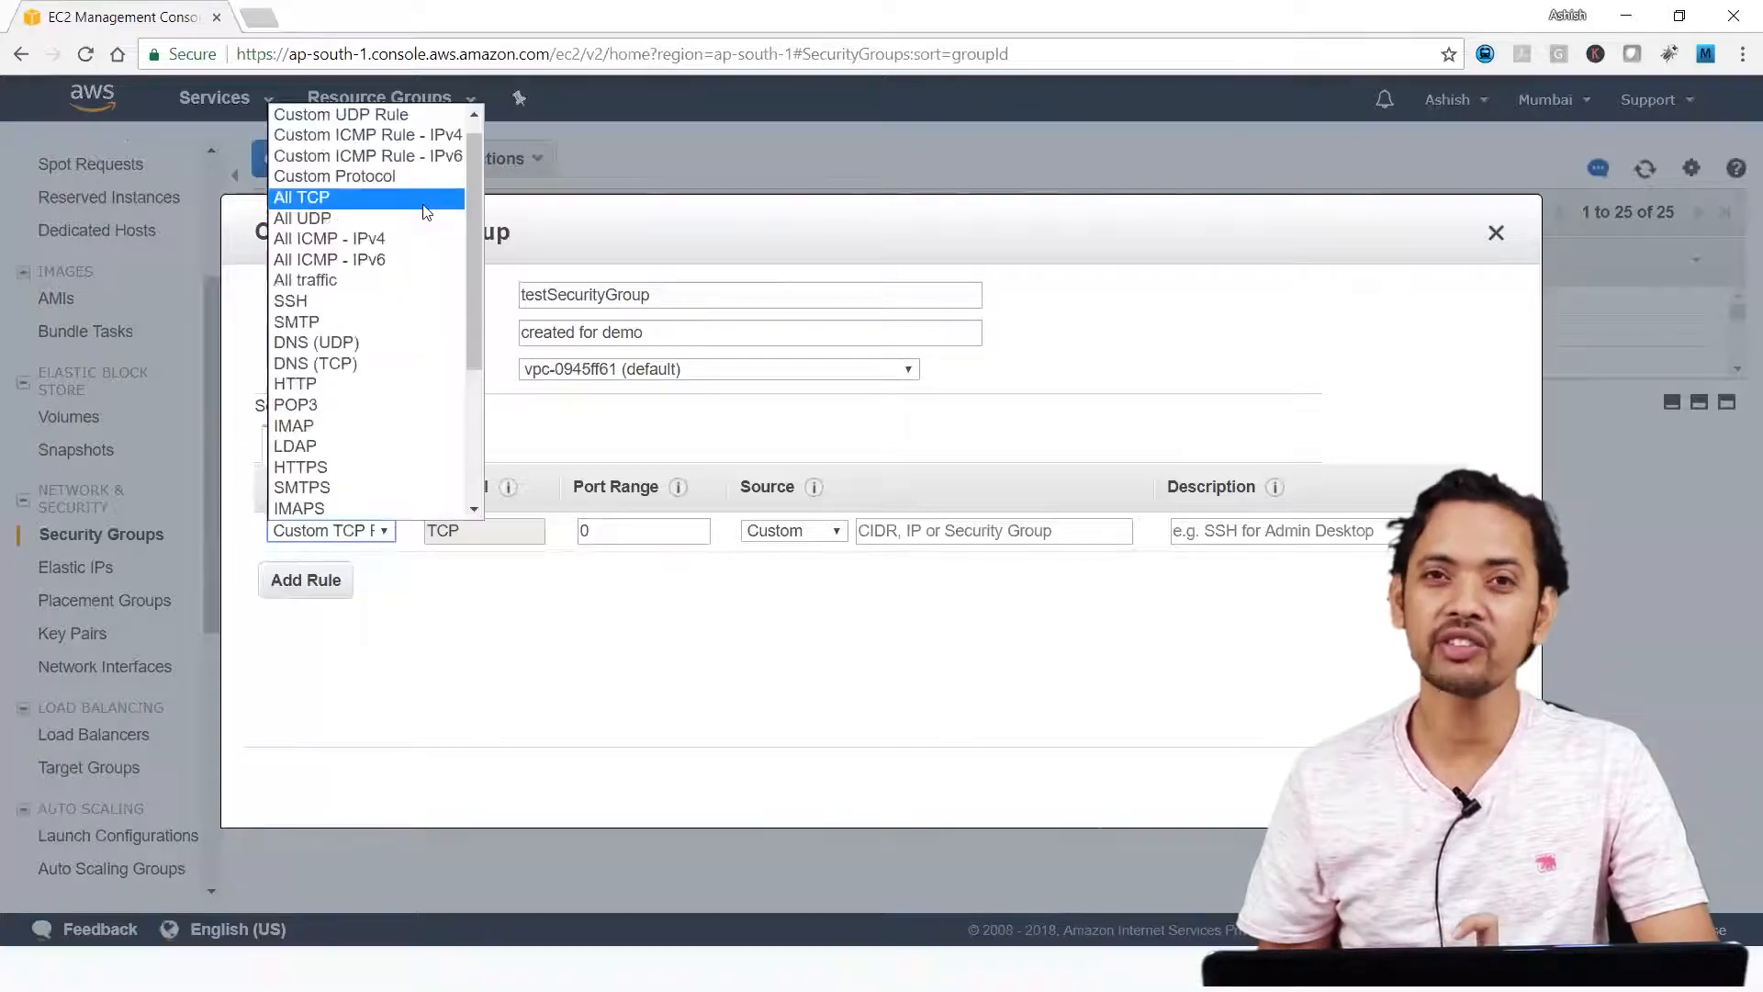
scroll(474, 293, up, 1)
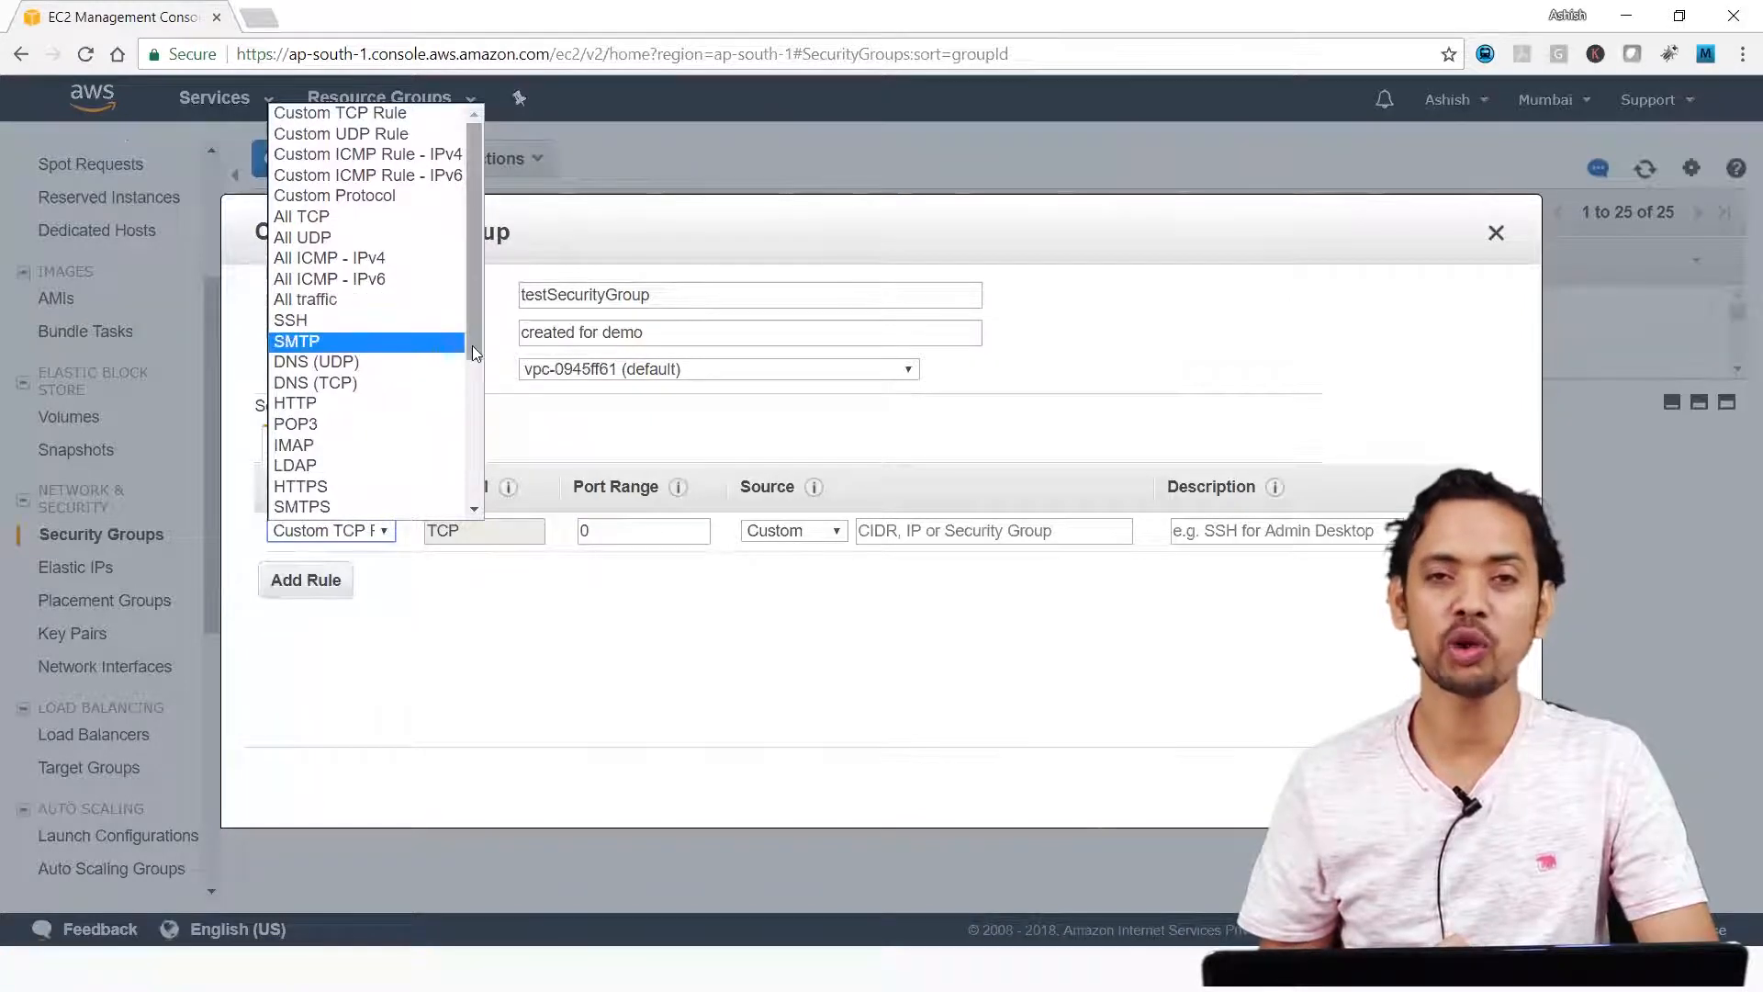
click(401, 328)
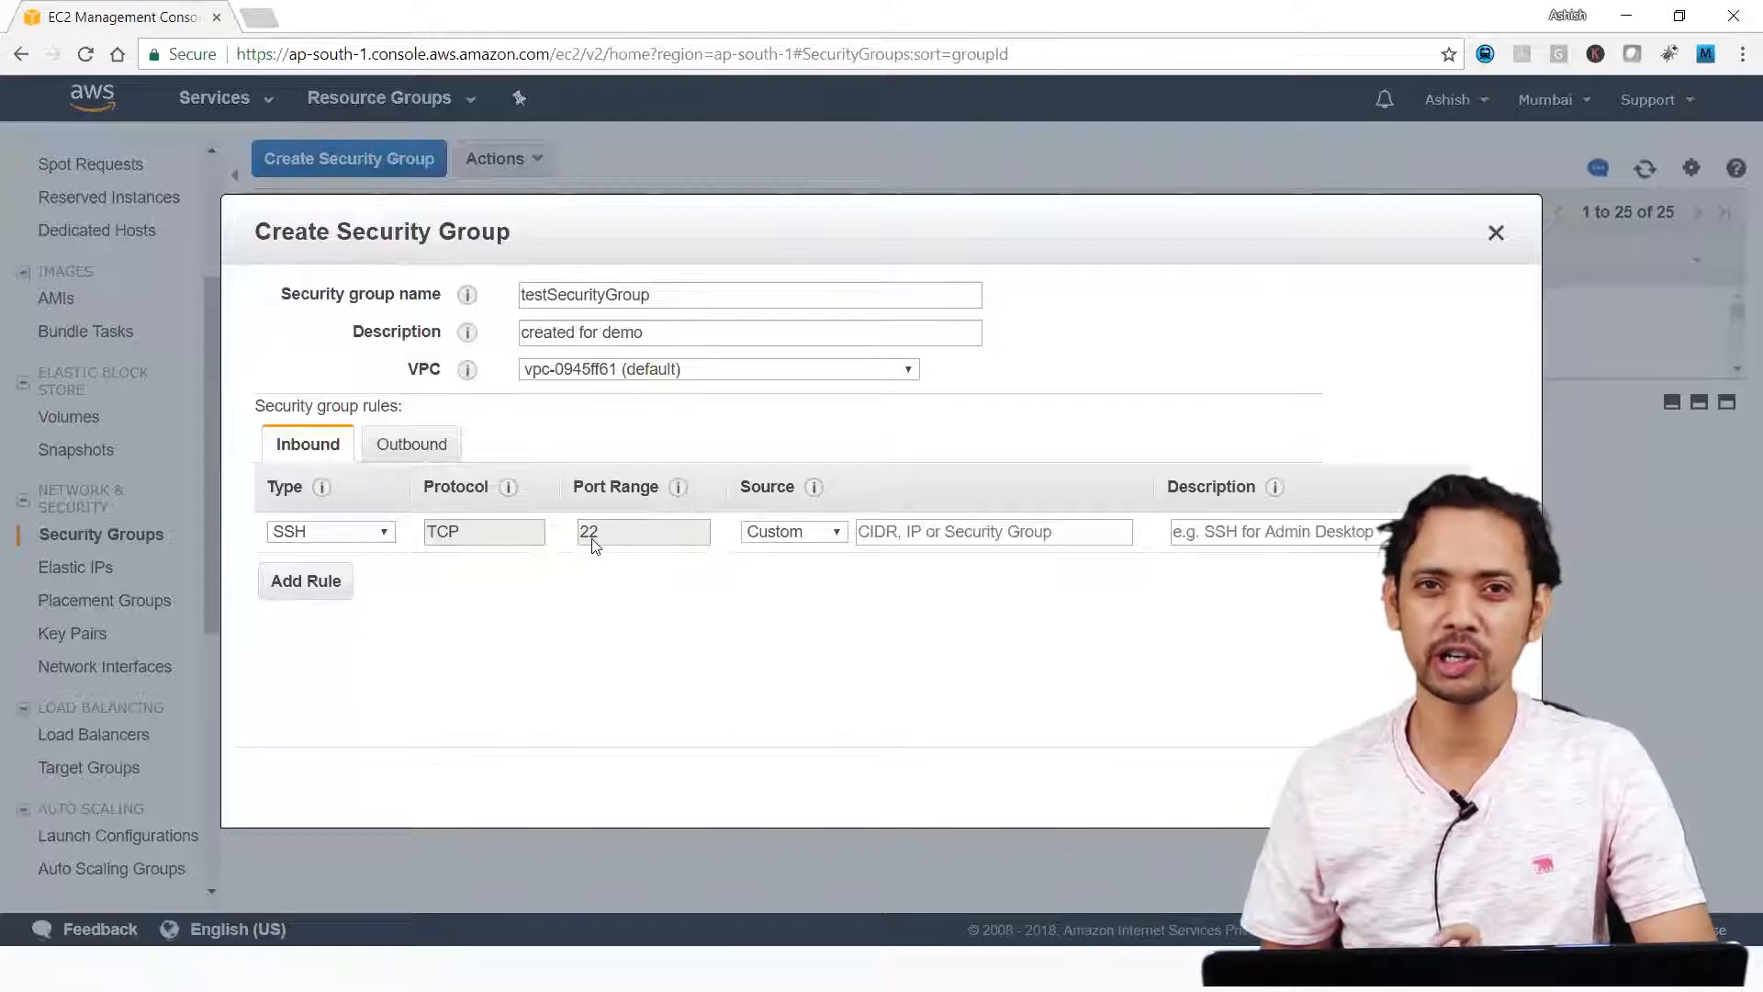
click(815, 533)
click(788, 574)
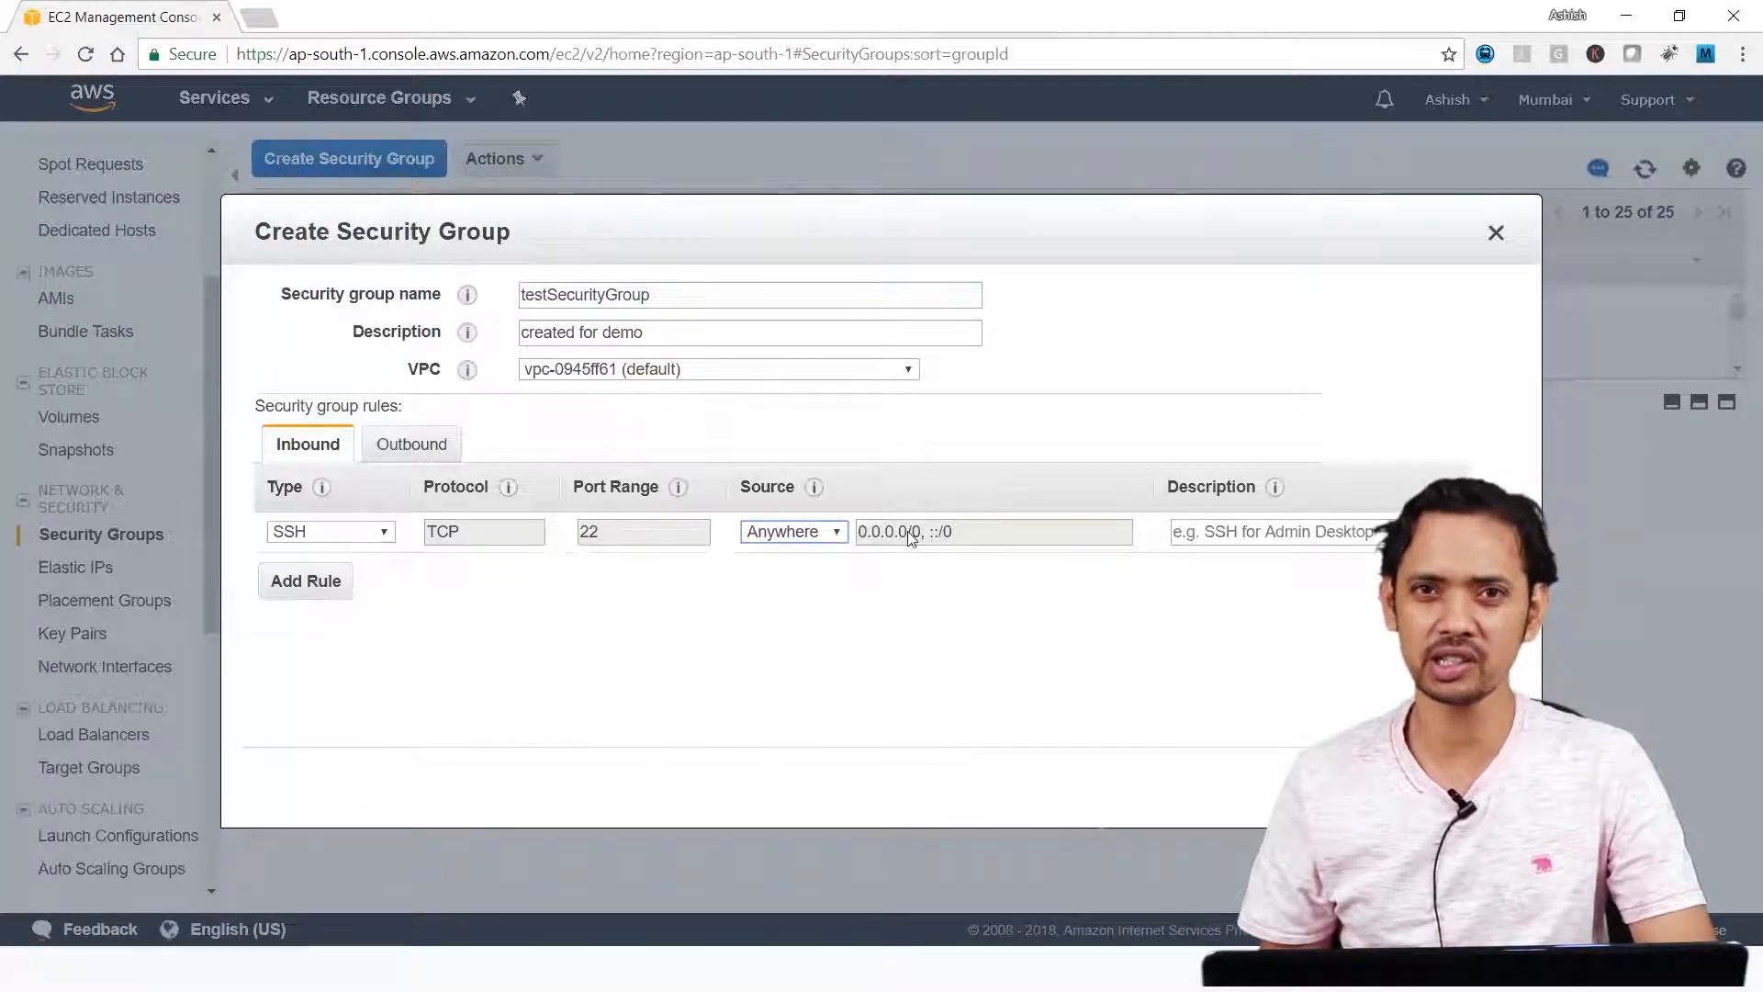
Switch the SSH rule's source to Custom and enter the single address 15.23.56.32/32.
click(797, 537)
click(806, 554)
click(934, 533)
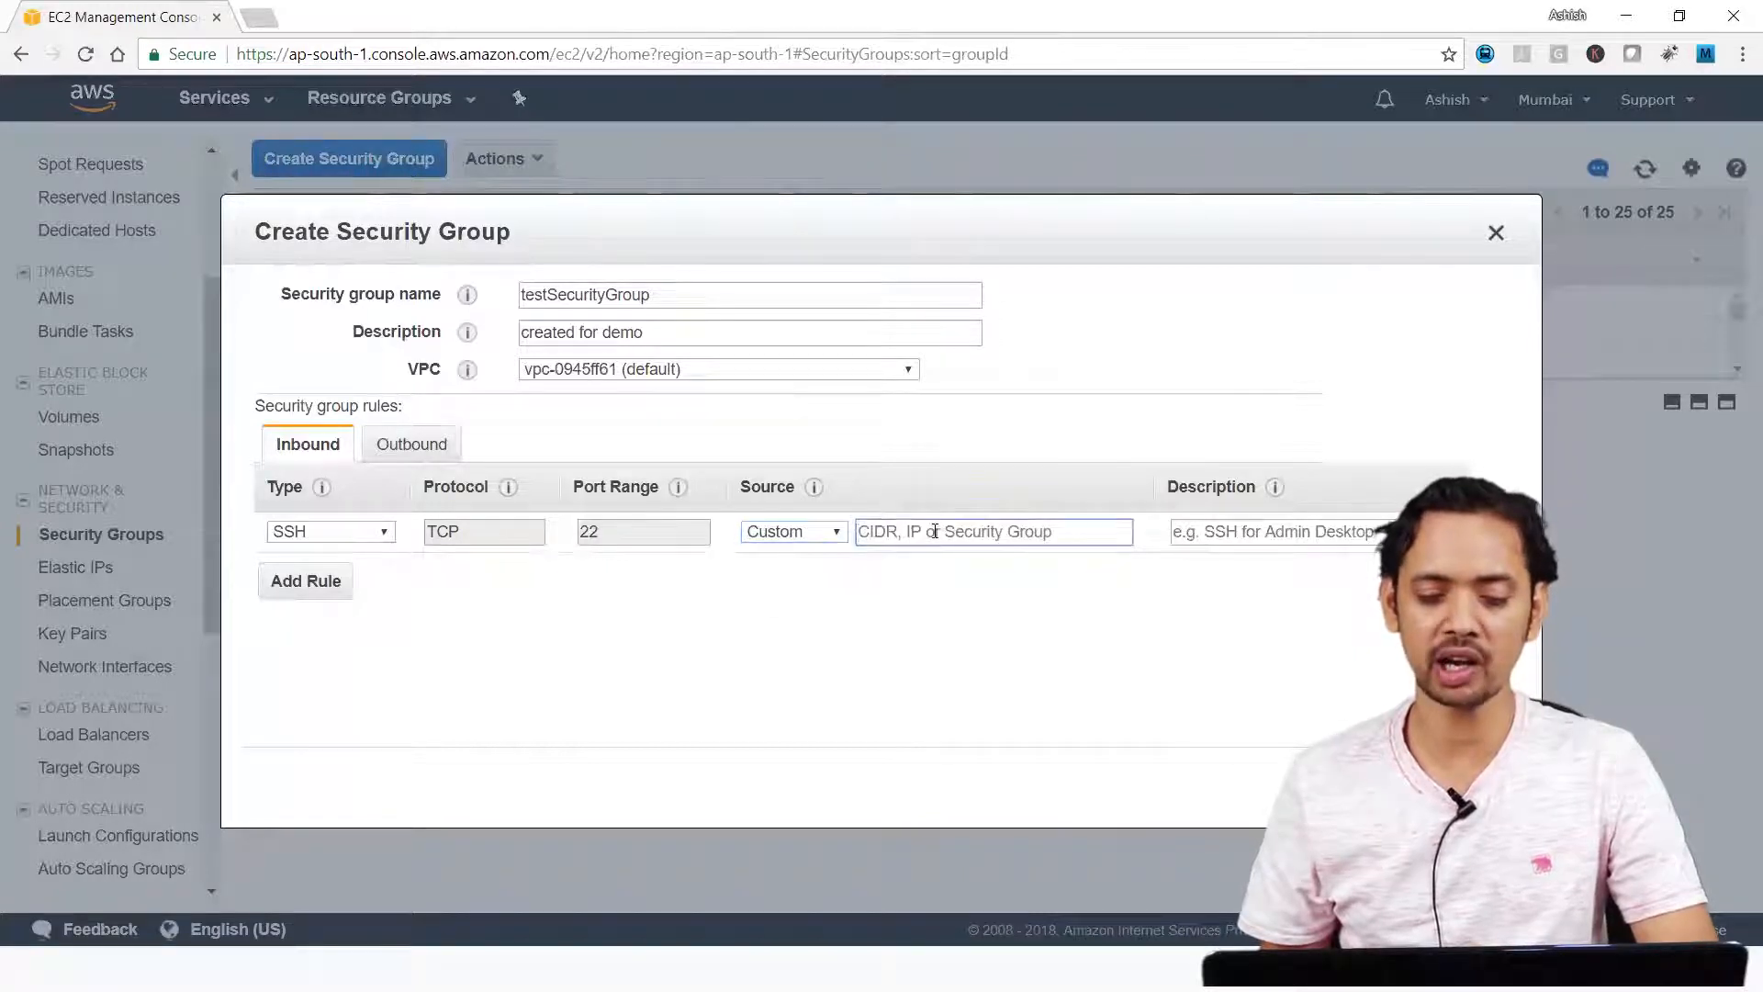
text(15.23.56.32)
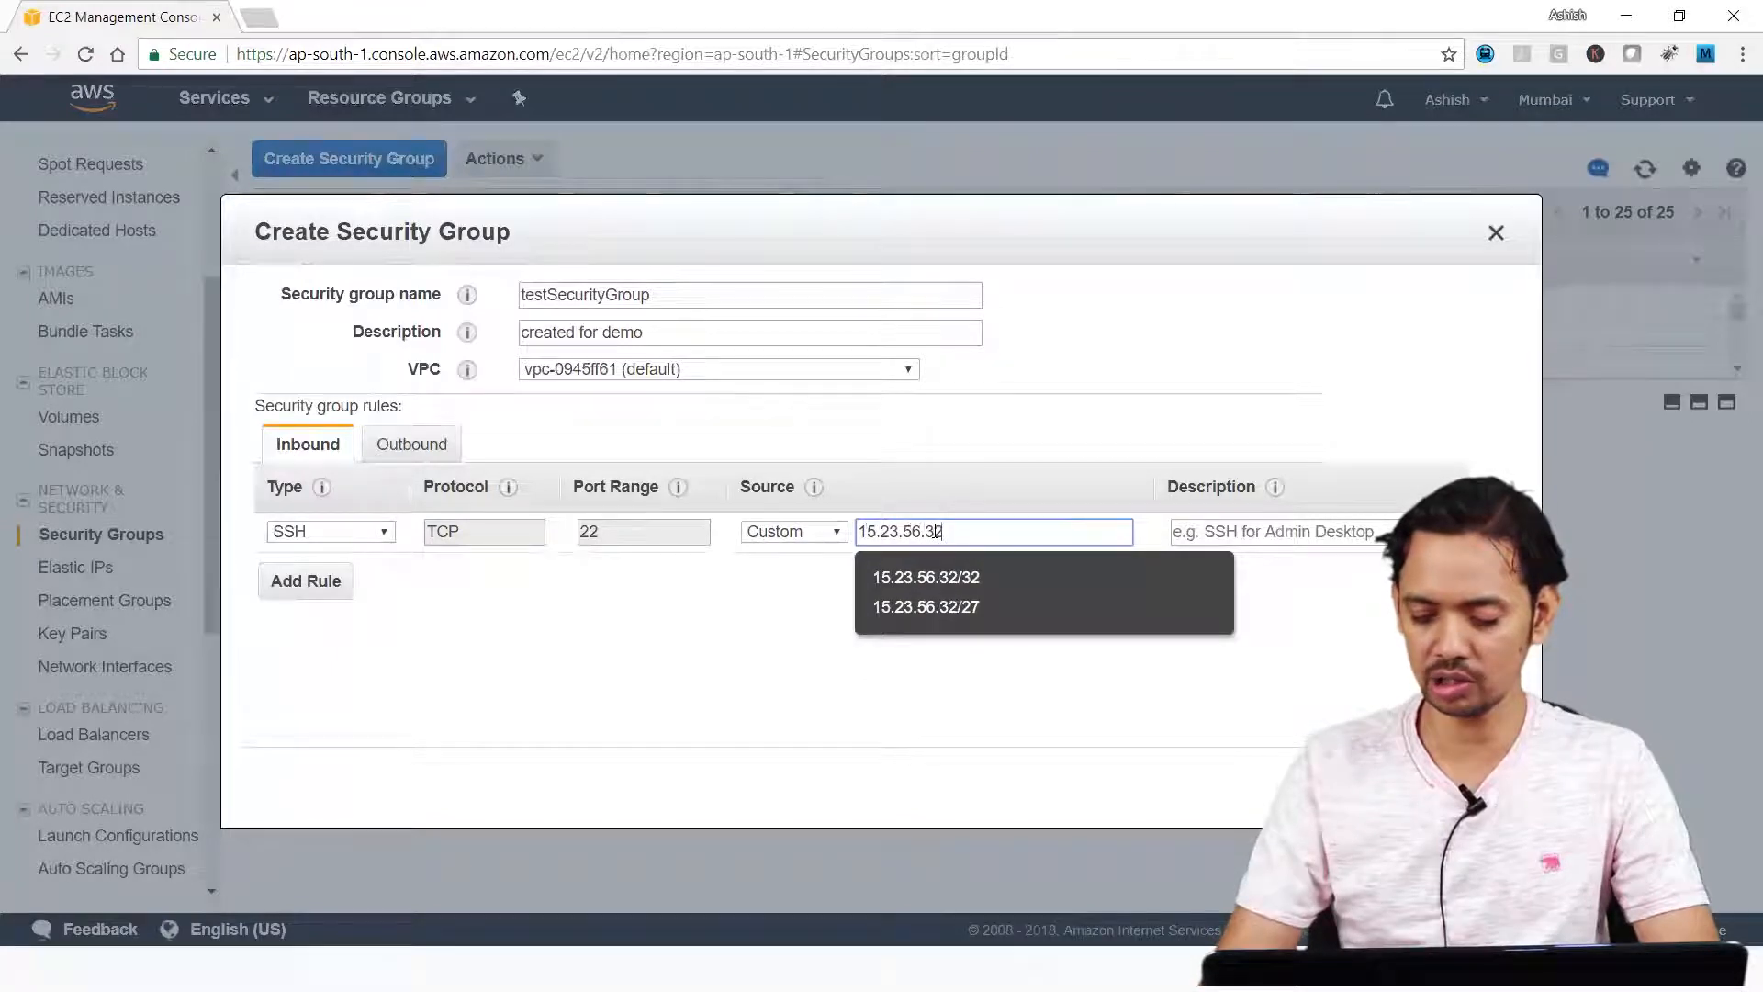
text(/32)
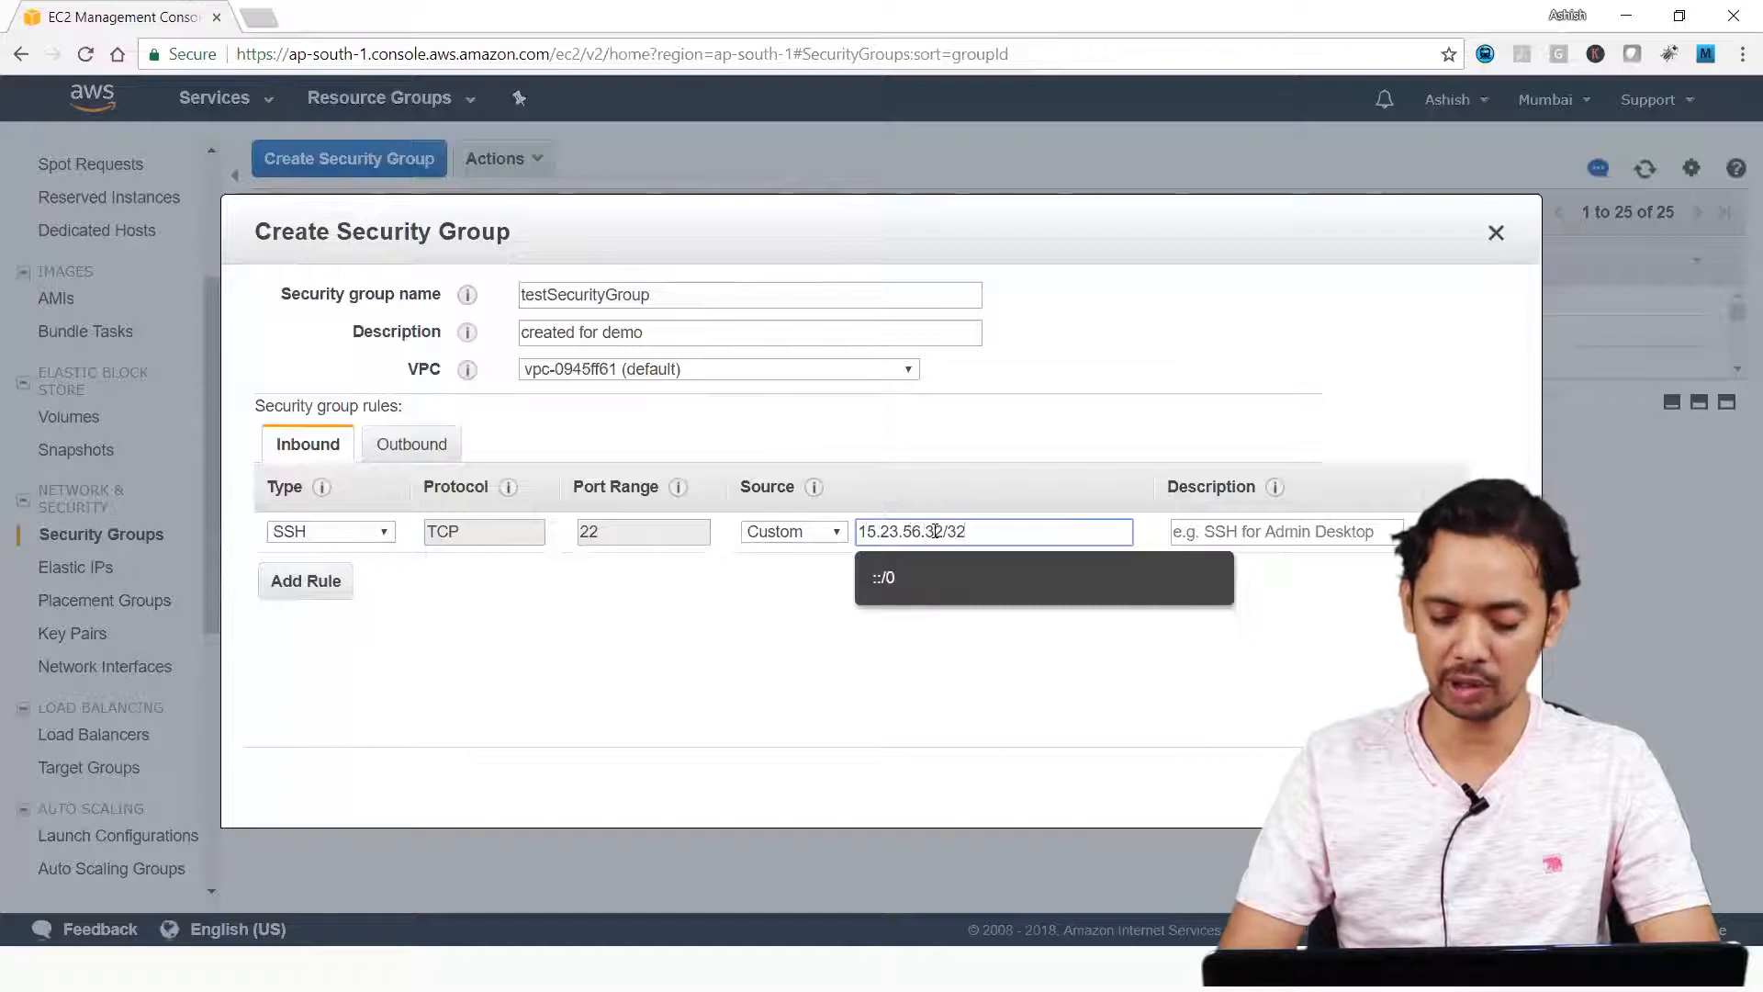
click(1022, 483)
click(978, 535)
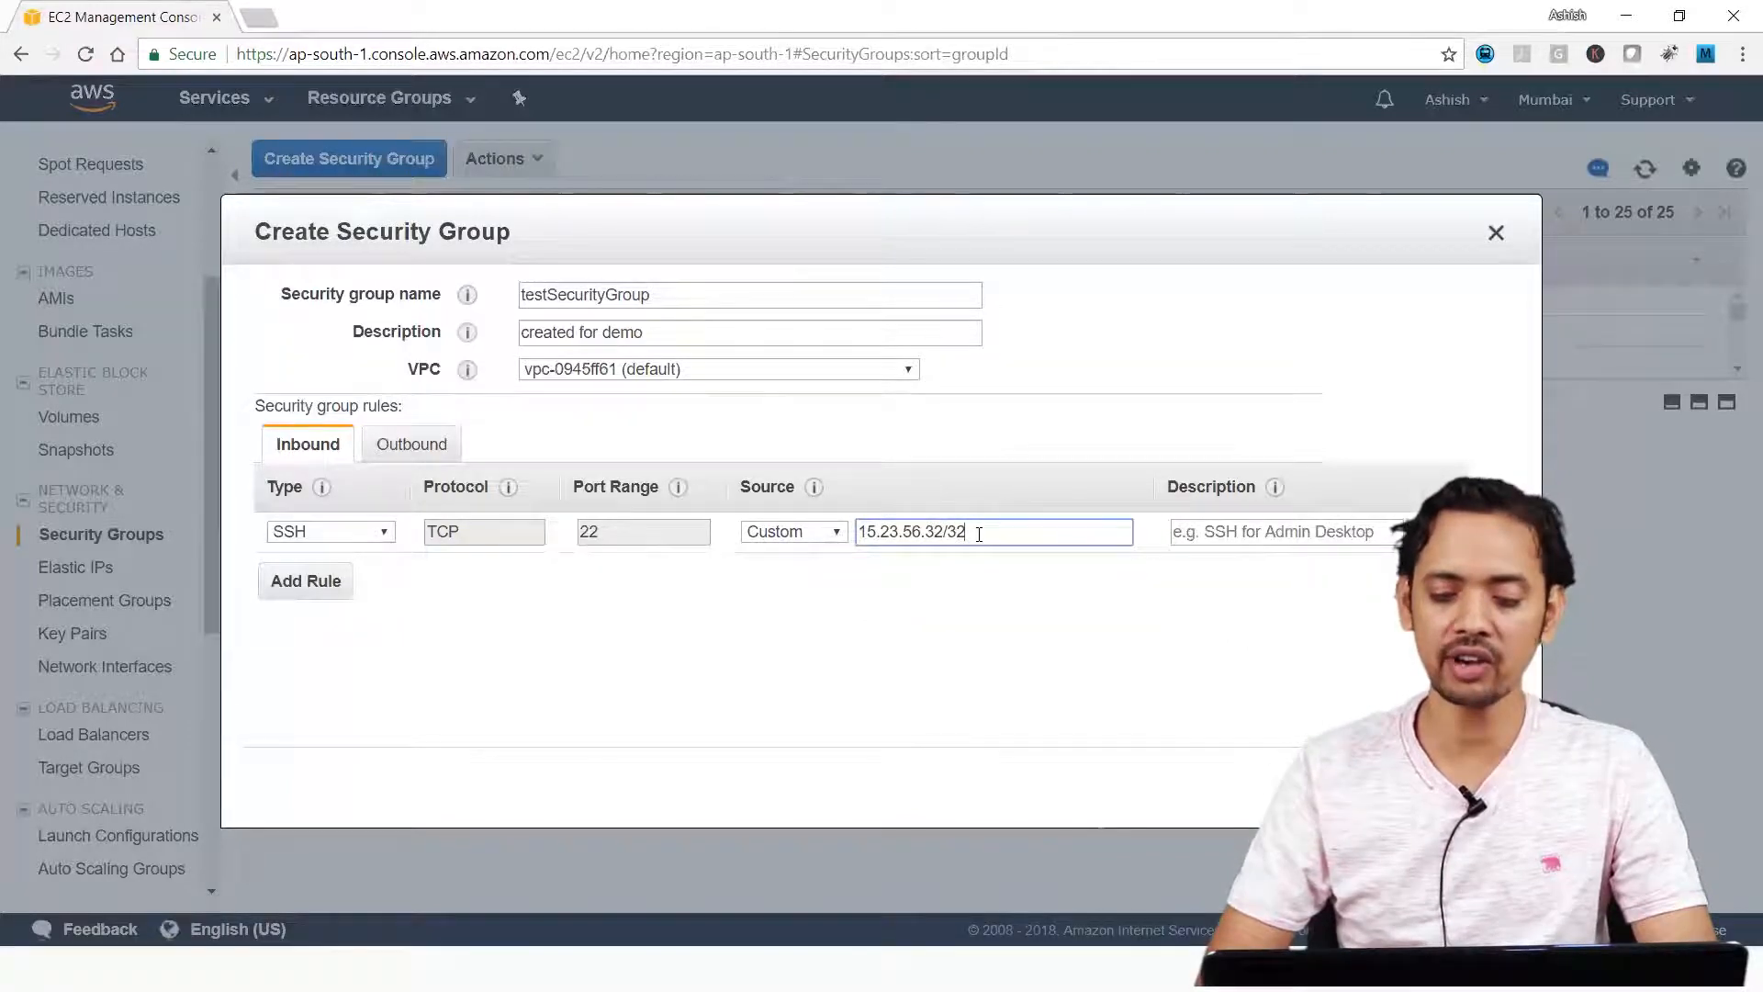
Change the SSH rule's custom source to the address range 15.23.56.0/24.
key(BackSpace)
key(BackSpace)
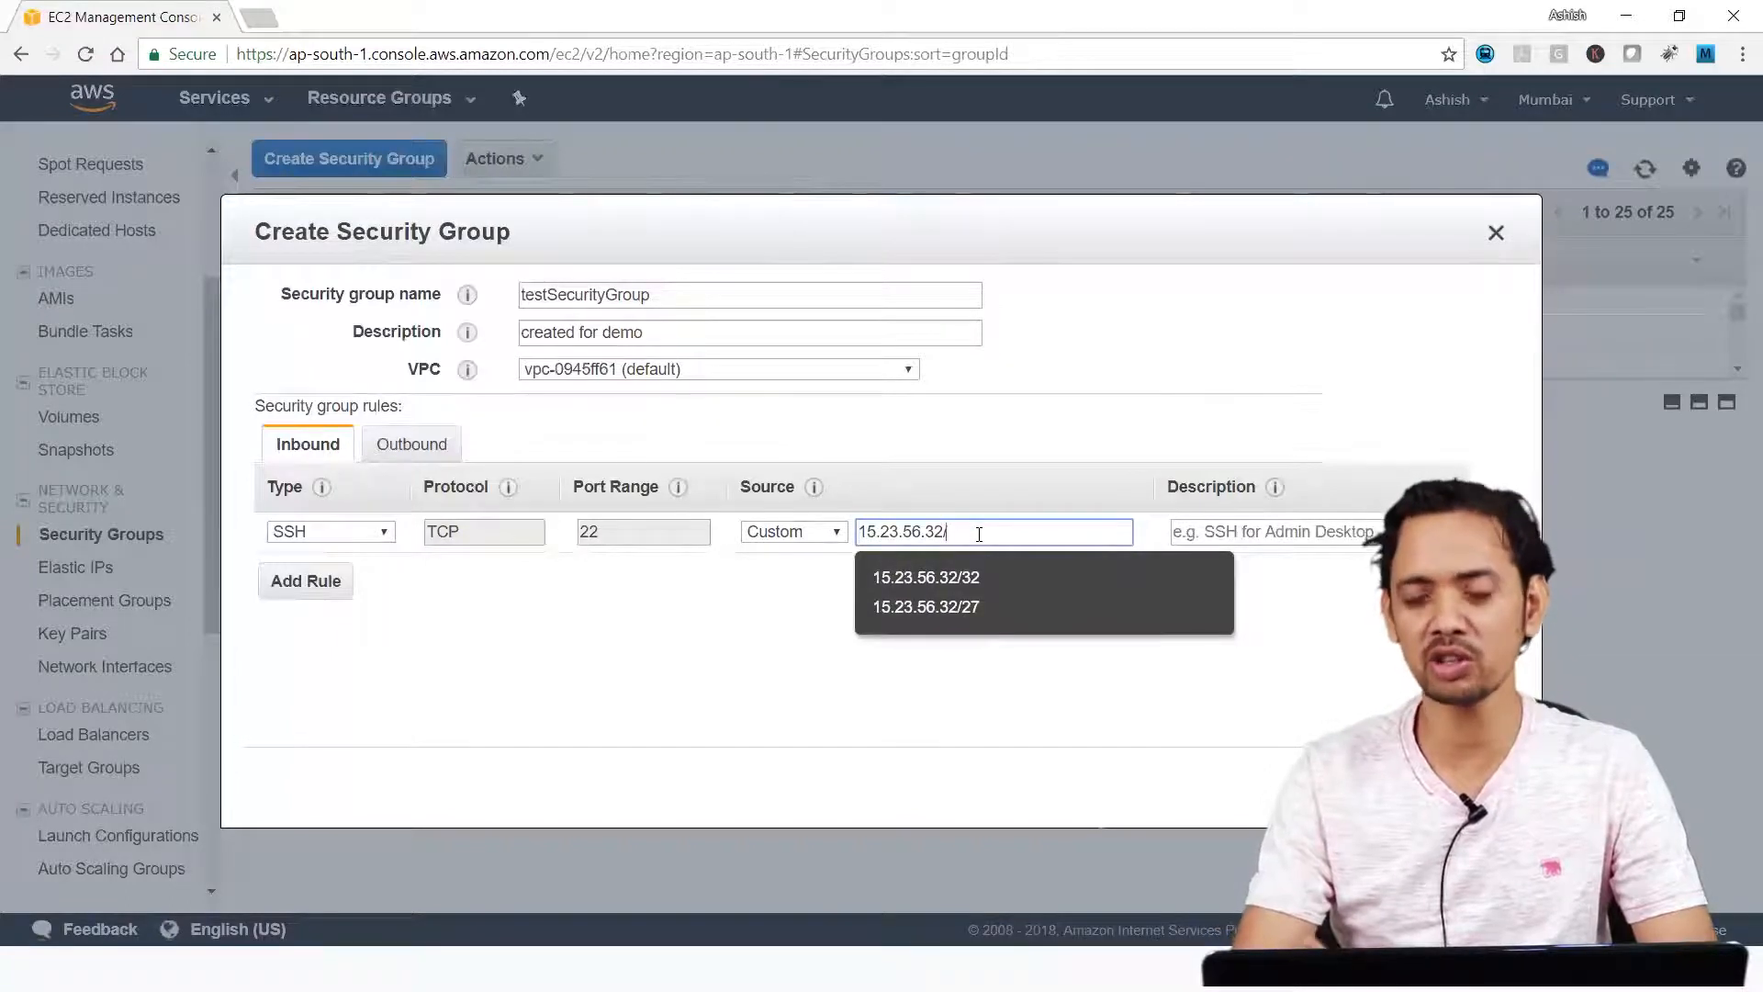
text(24)
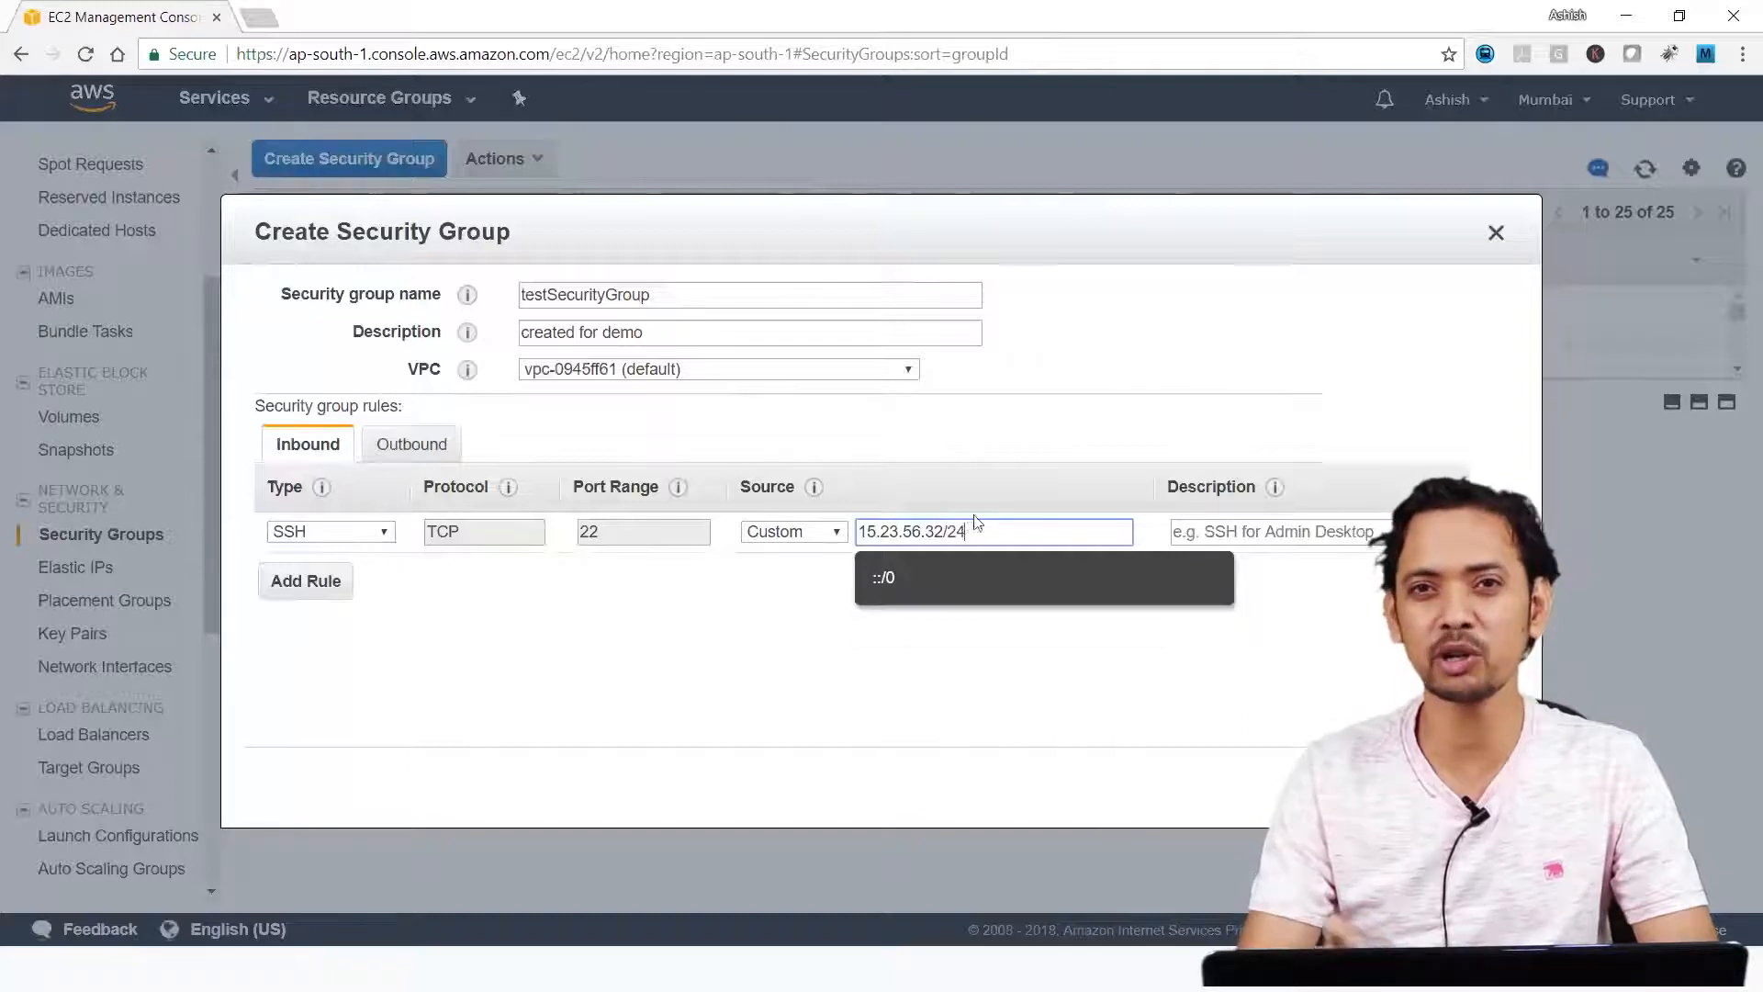
click(972, 508)
click(943, 532)
key(BackSpace)
key(BackSpace)
text(0)
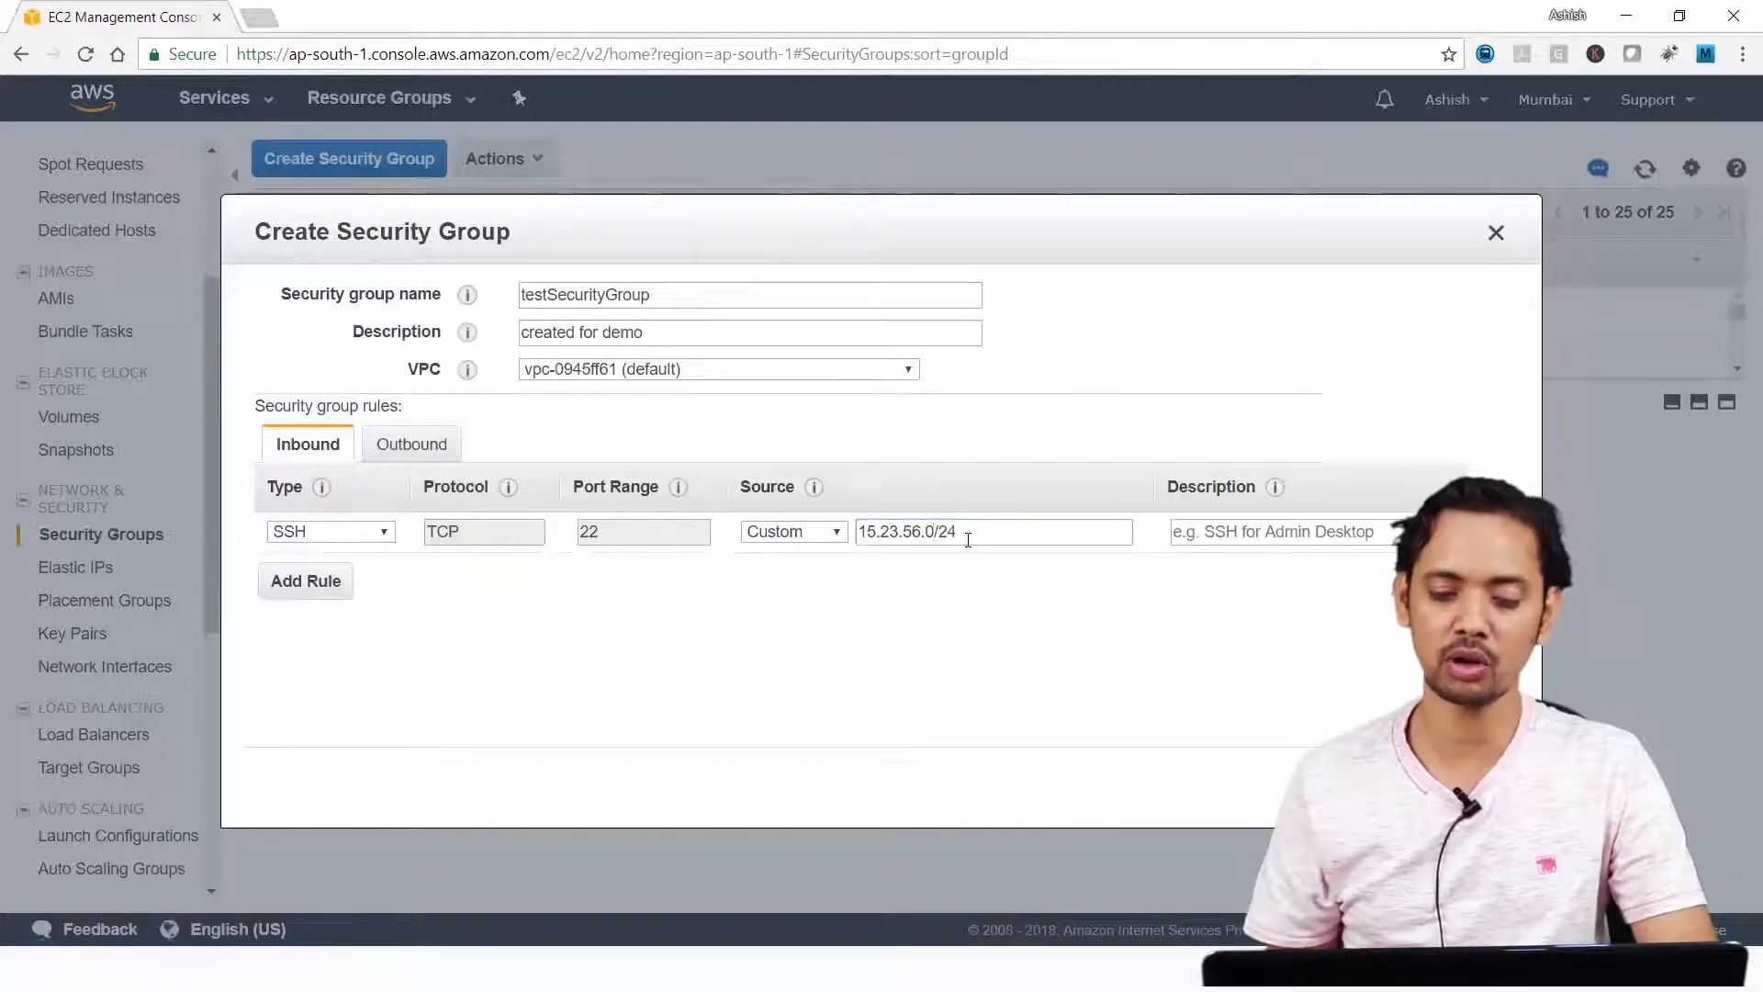
Highlight the 15.23.56 network portion of the SSH rule's source range.
click(915, 533)
drag(924, 532, 854, 535)
click(968, 555)
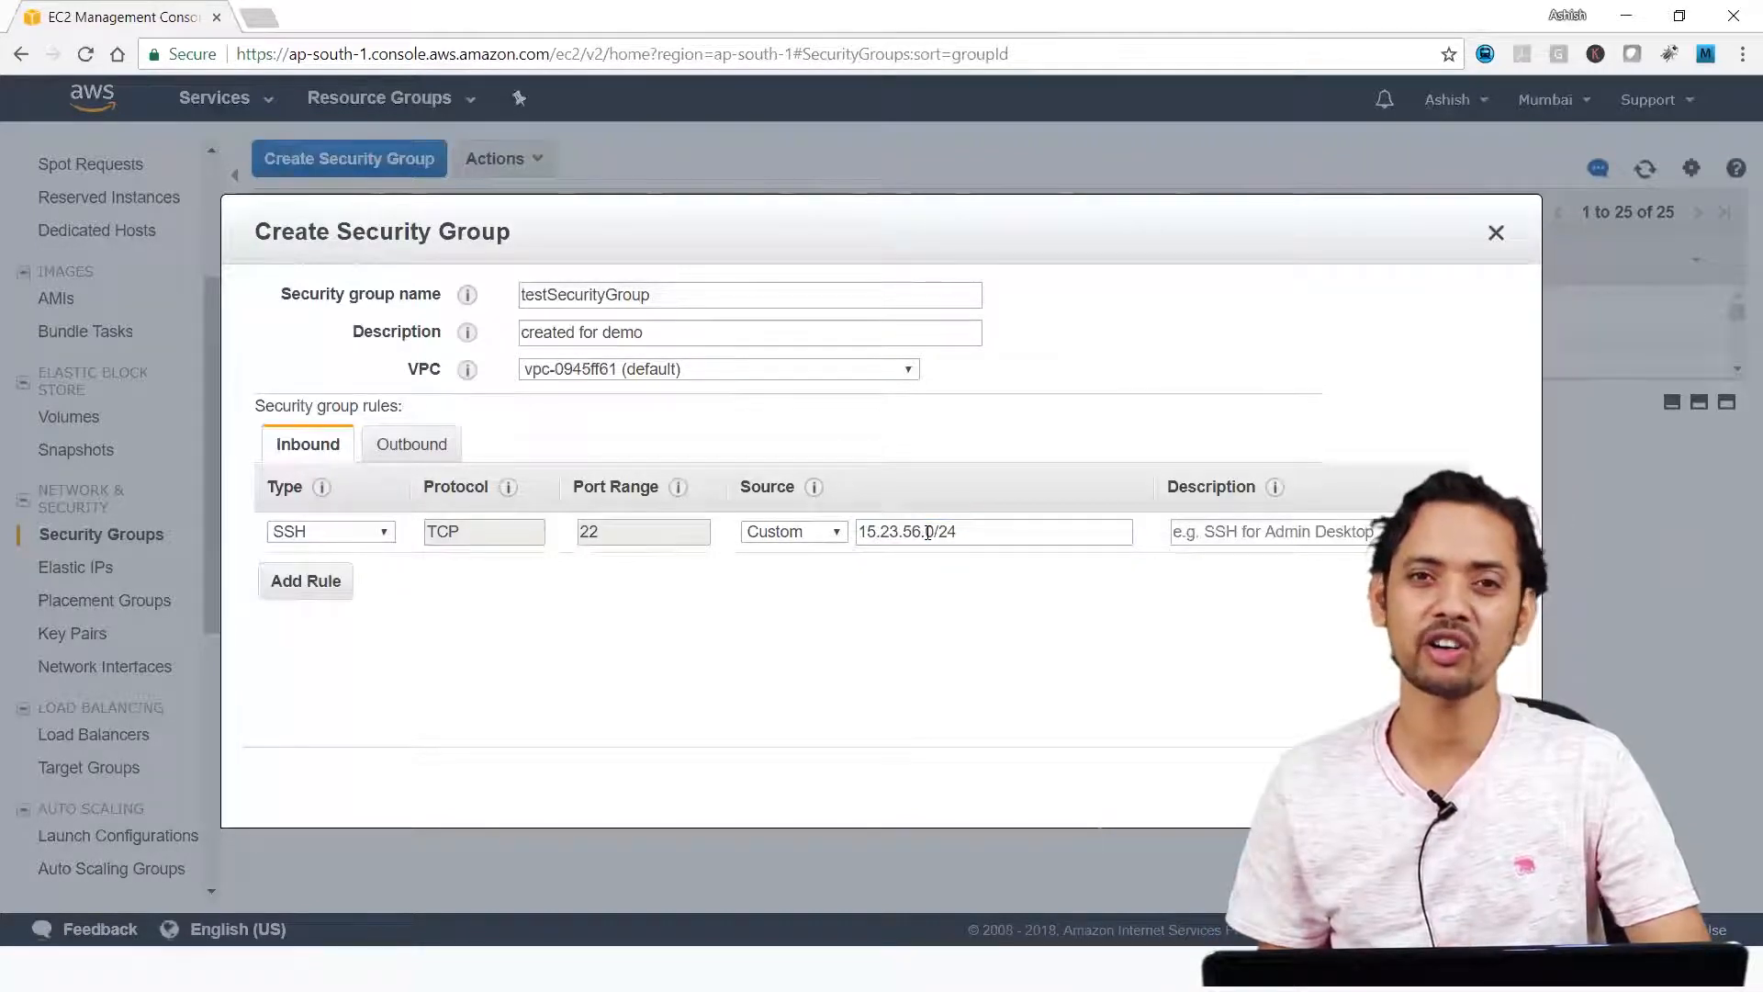
drag(924, 532, 856, 534)
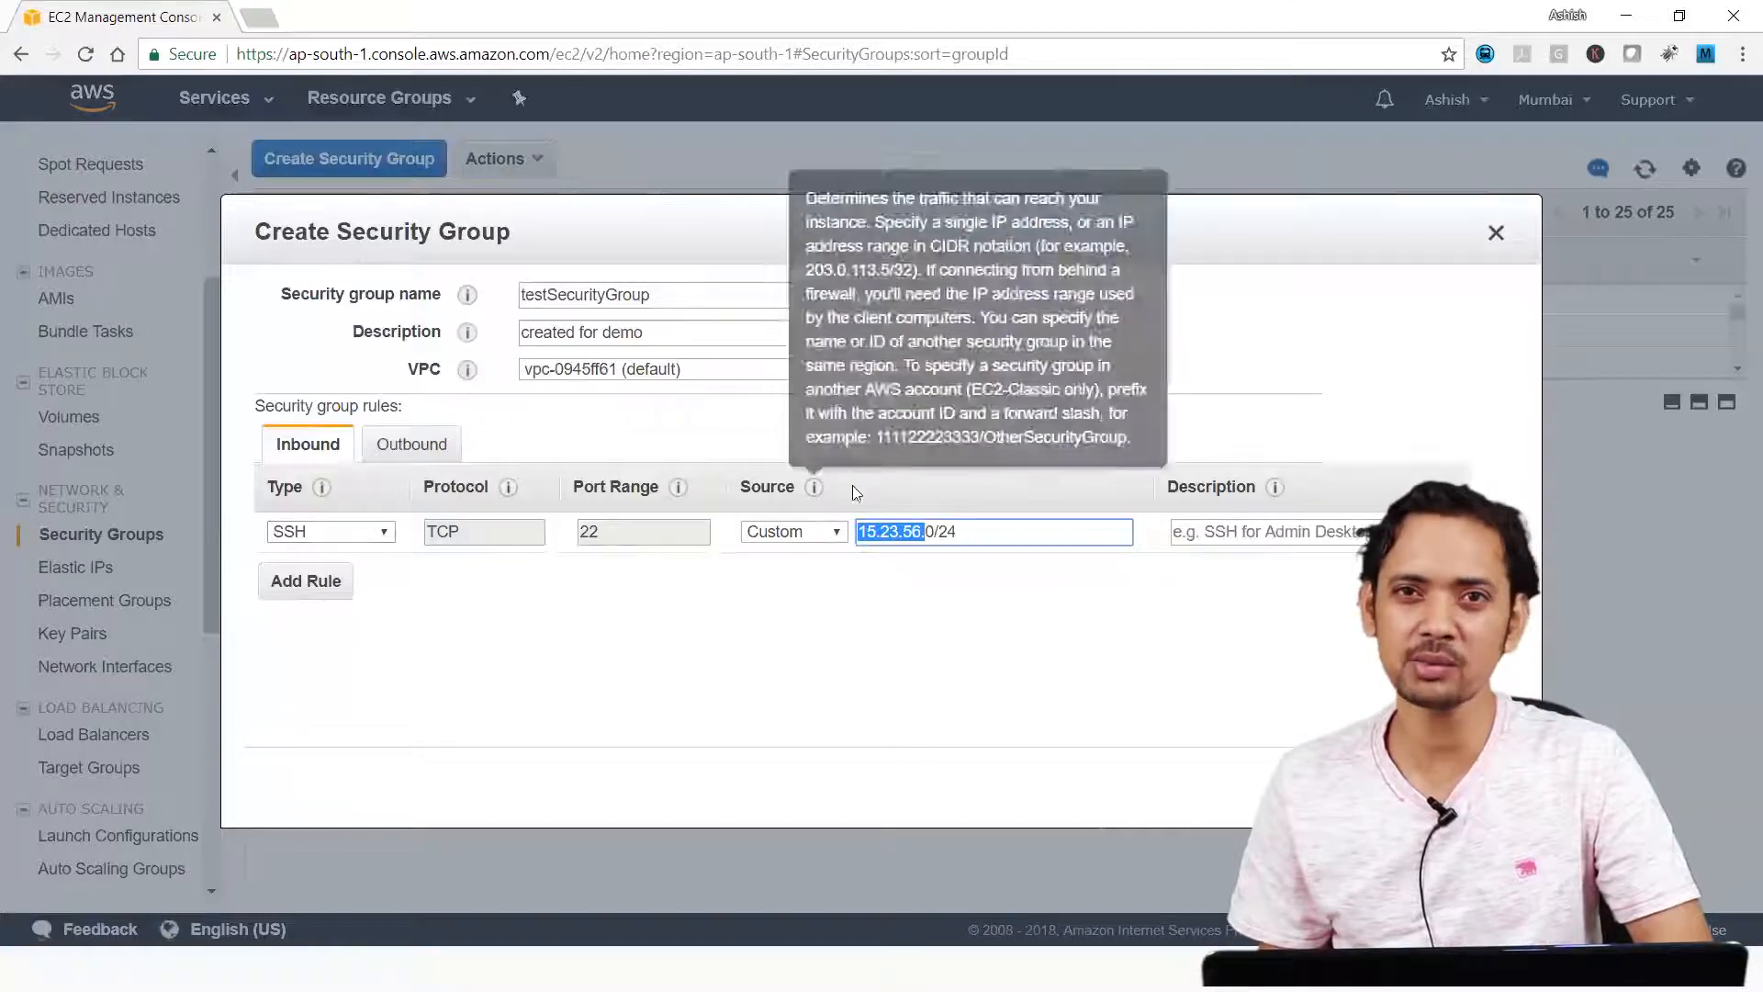
click(969, 533)
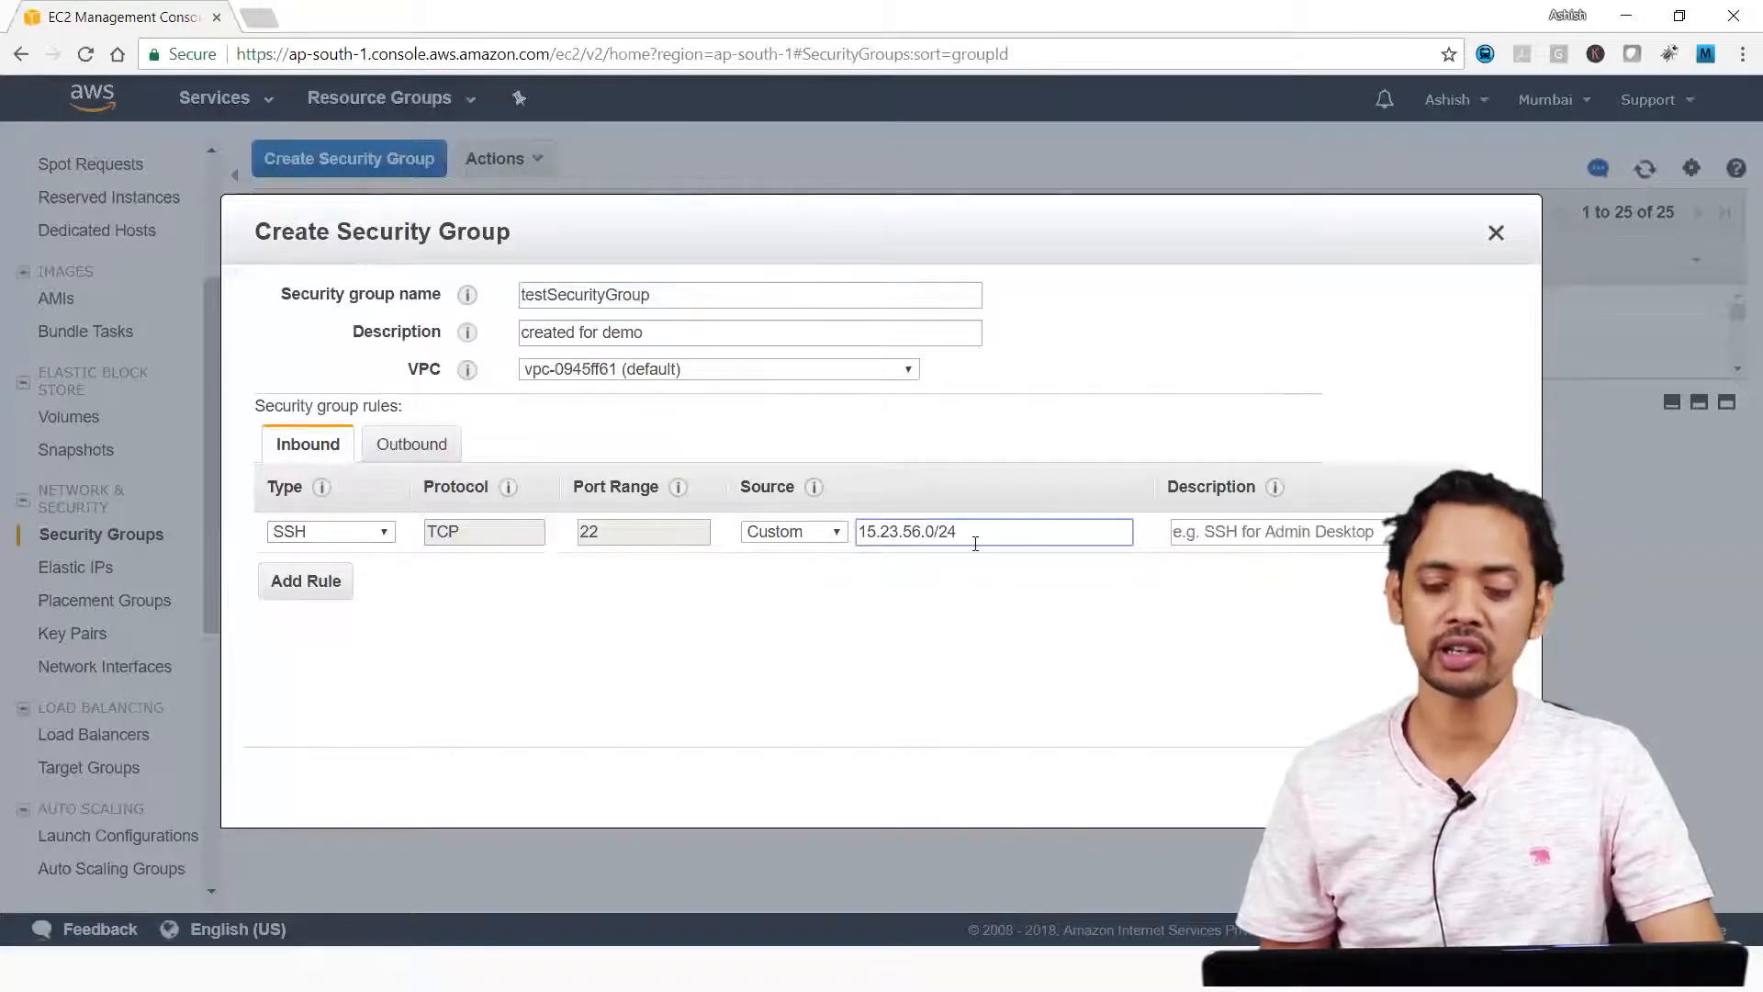
Set the SSH rule's source to Anywhere and add an HTTP inbound rule that also has Anywhere as source.
click(824, 535)
click(787, 575)
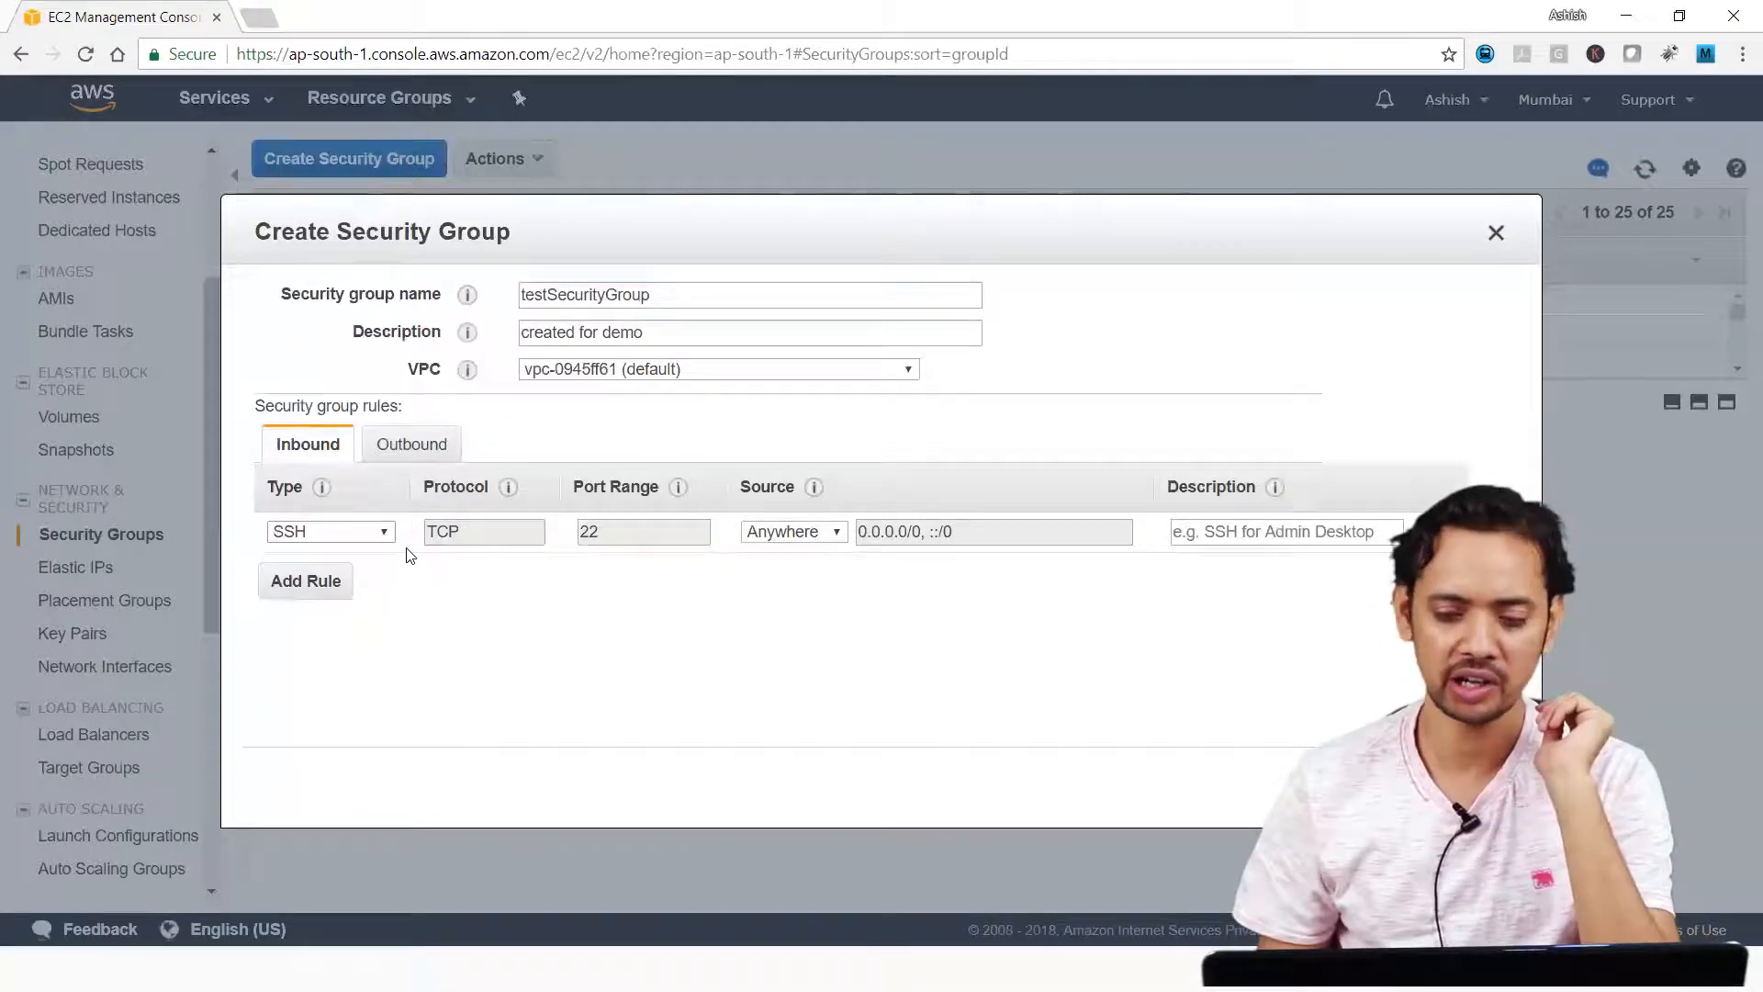
click(329, 582)
click(329, 583)
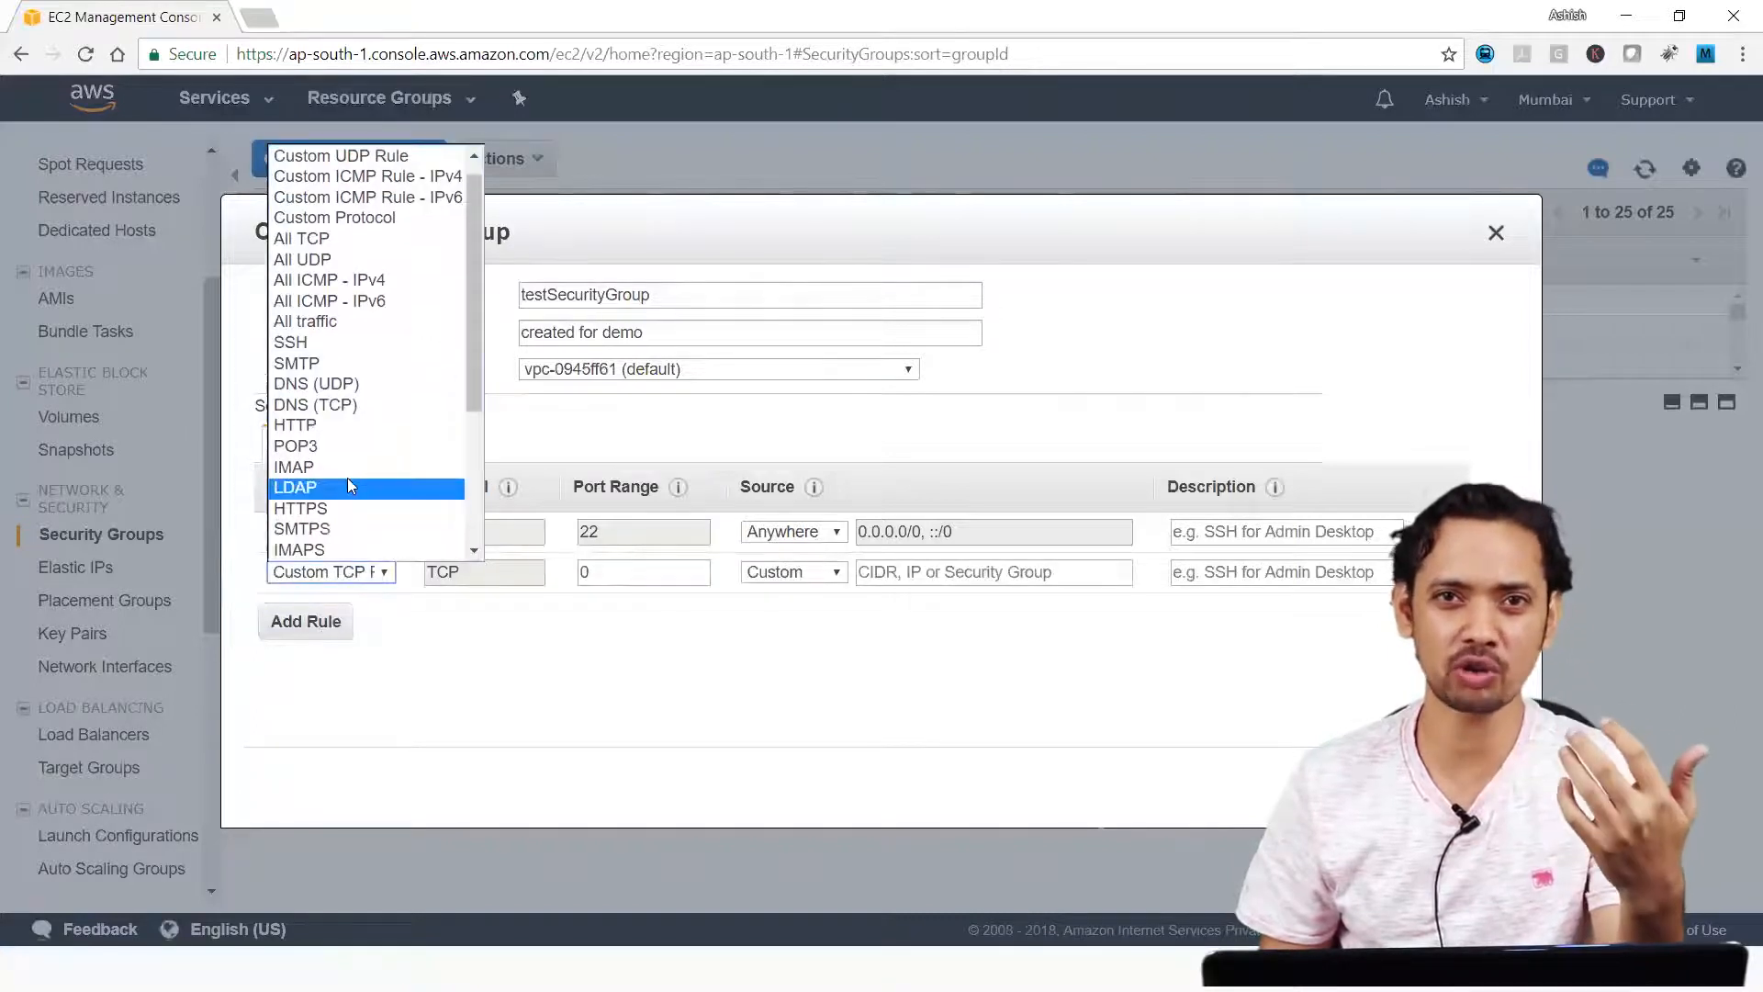
click(349, 483)
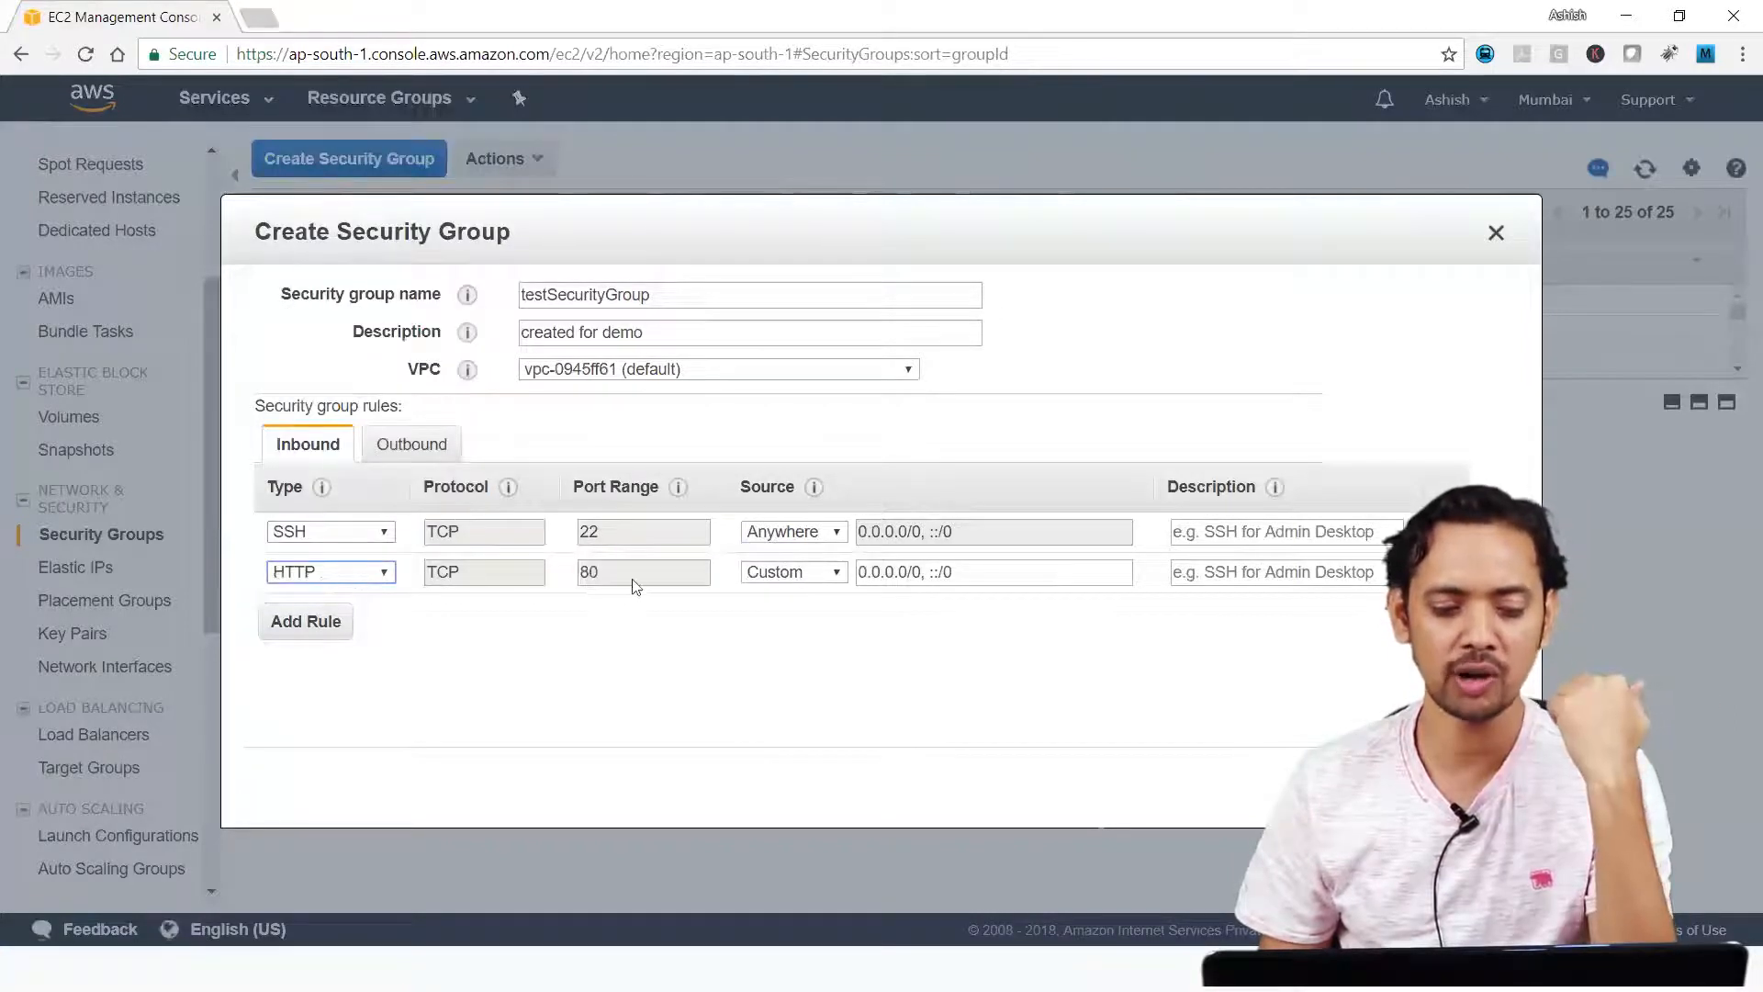
click(812, 576)
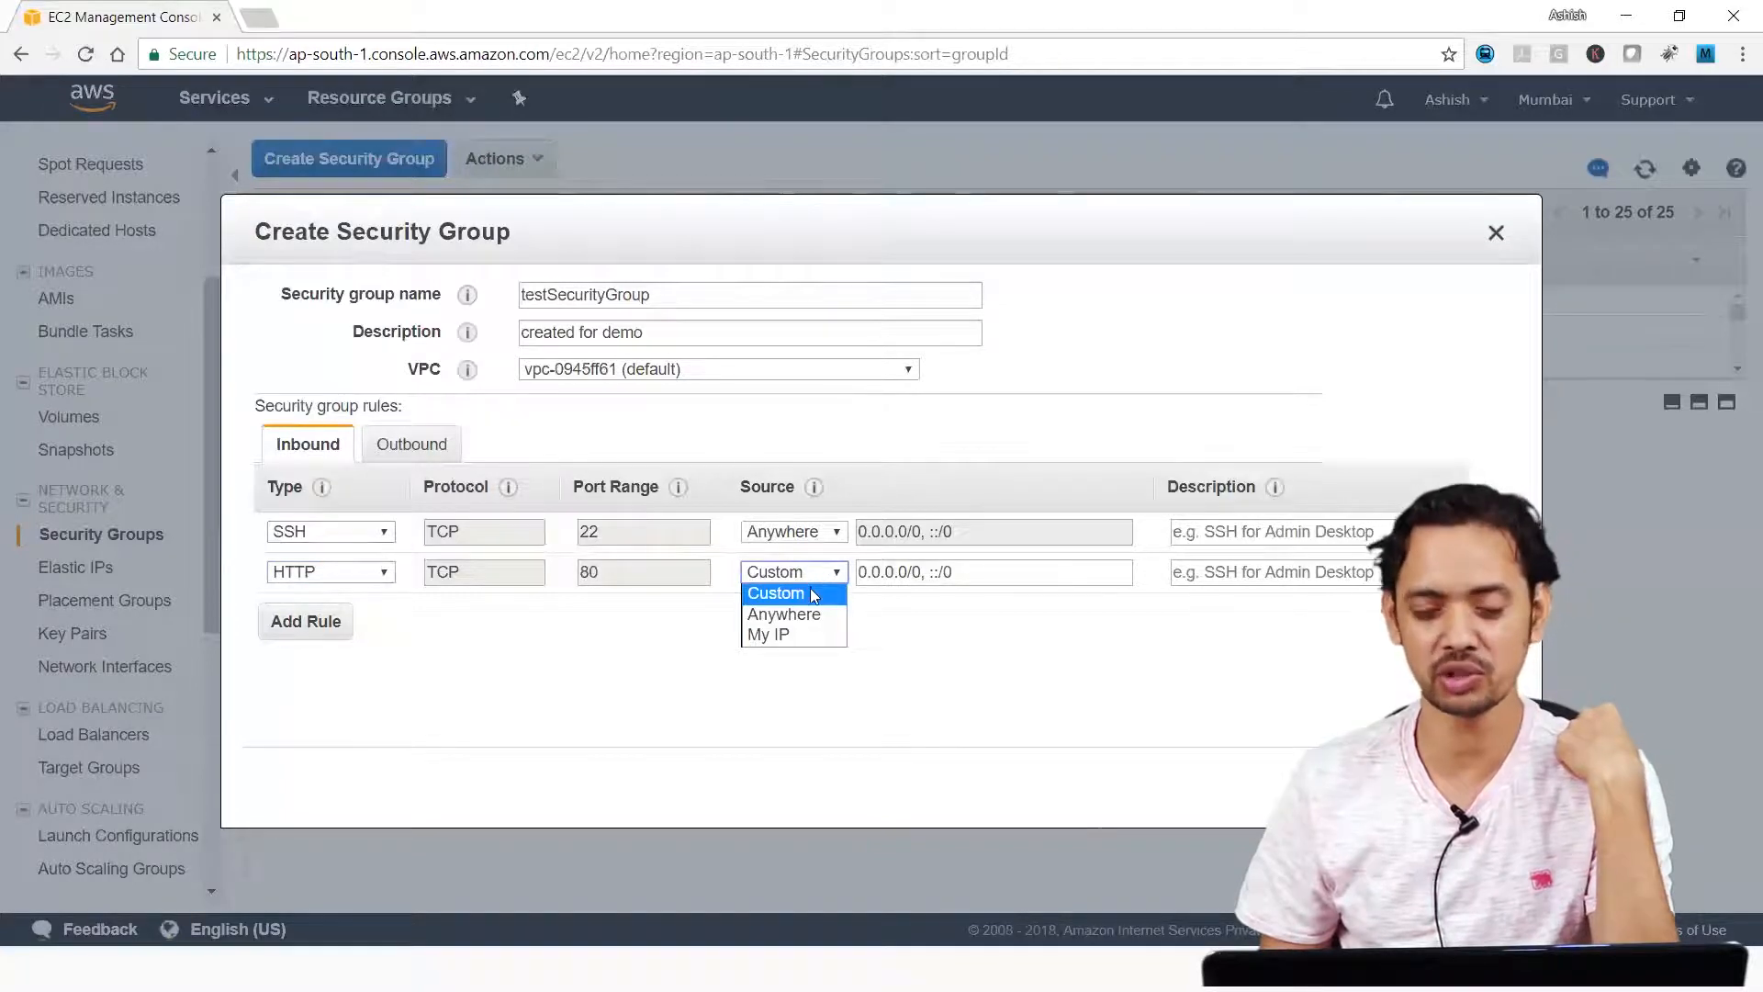
click(815, 624)
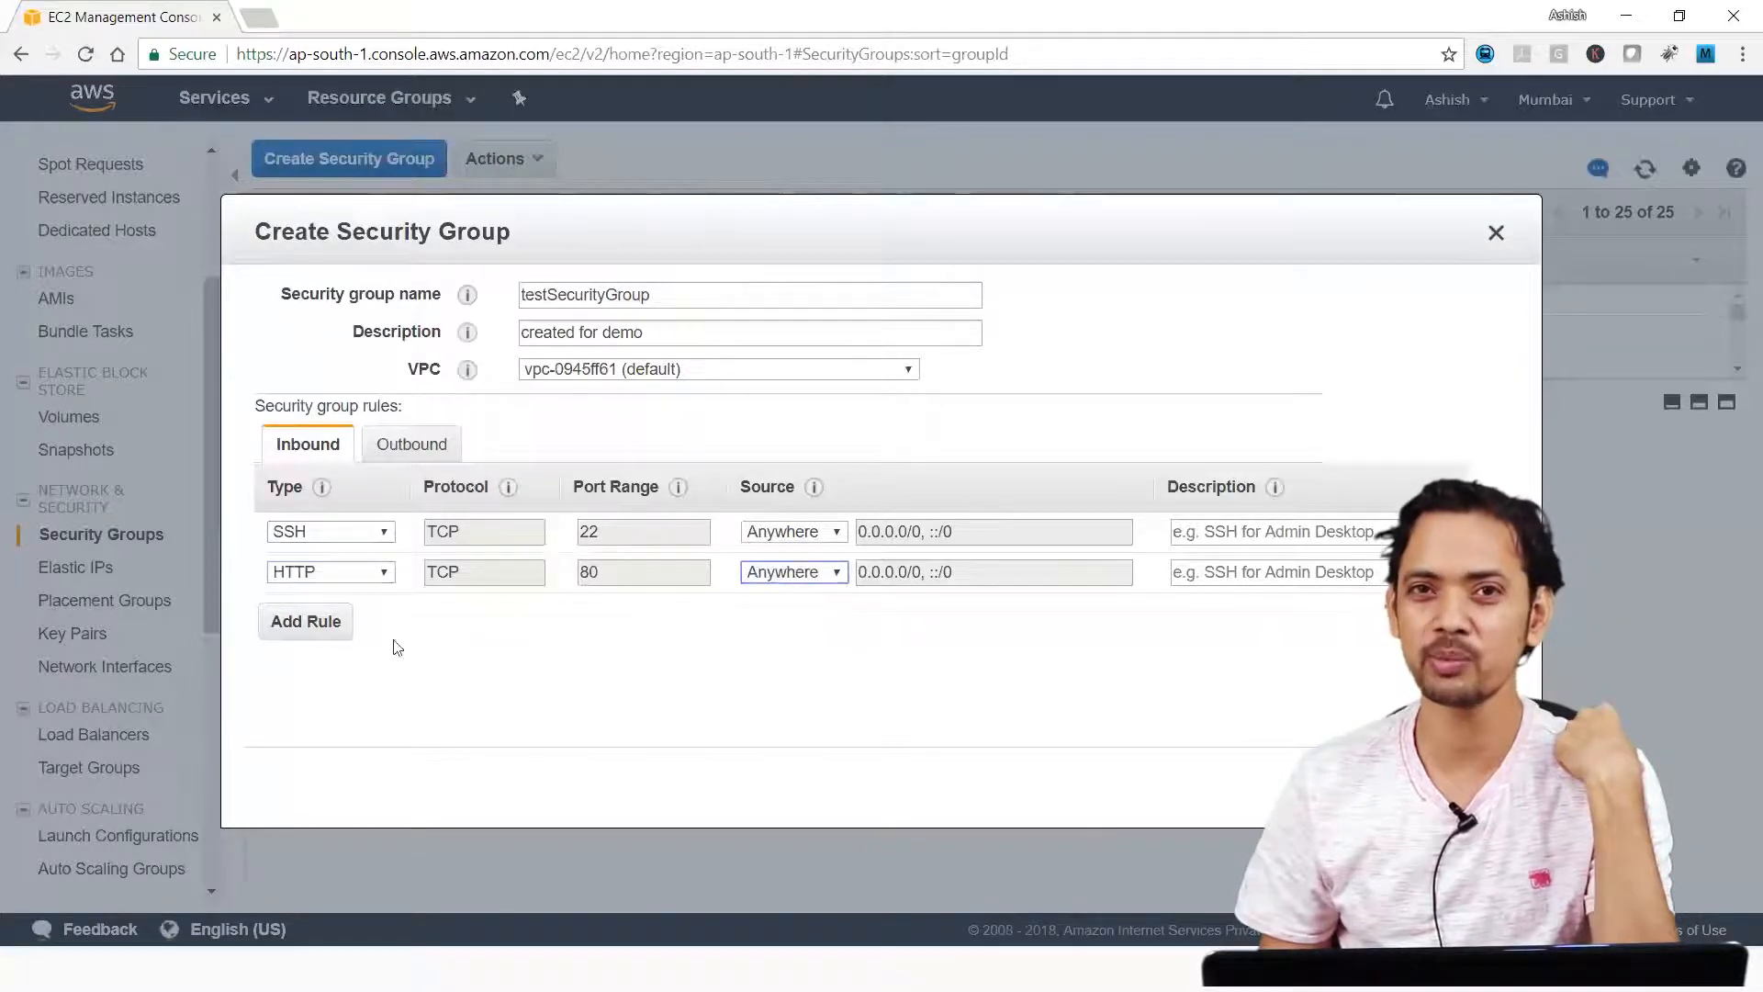
Add an inbound rule of type HTTPS with its source set to Anywhere.
click(294, 618)
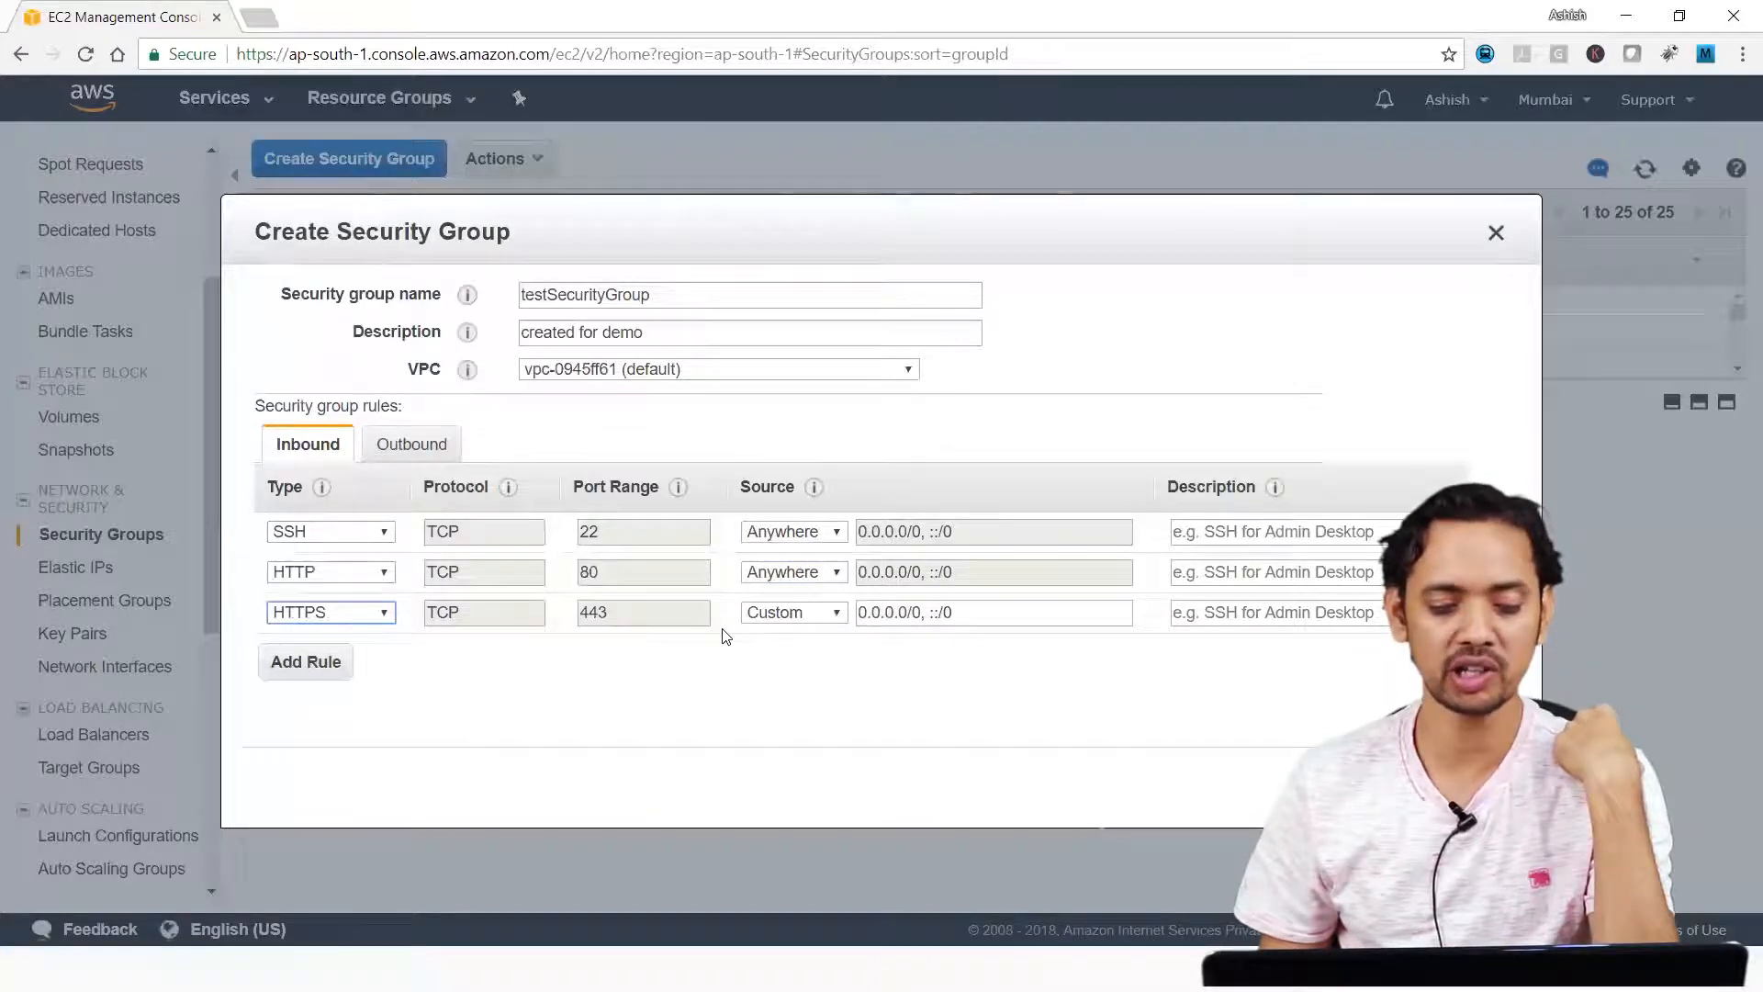
click(834, 614)
click(807, 662)
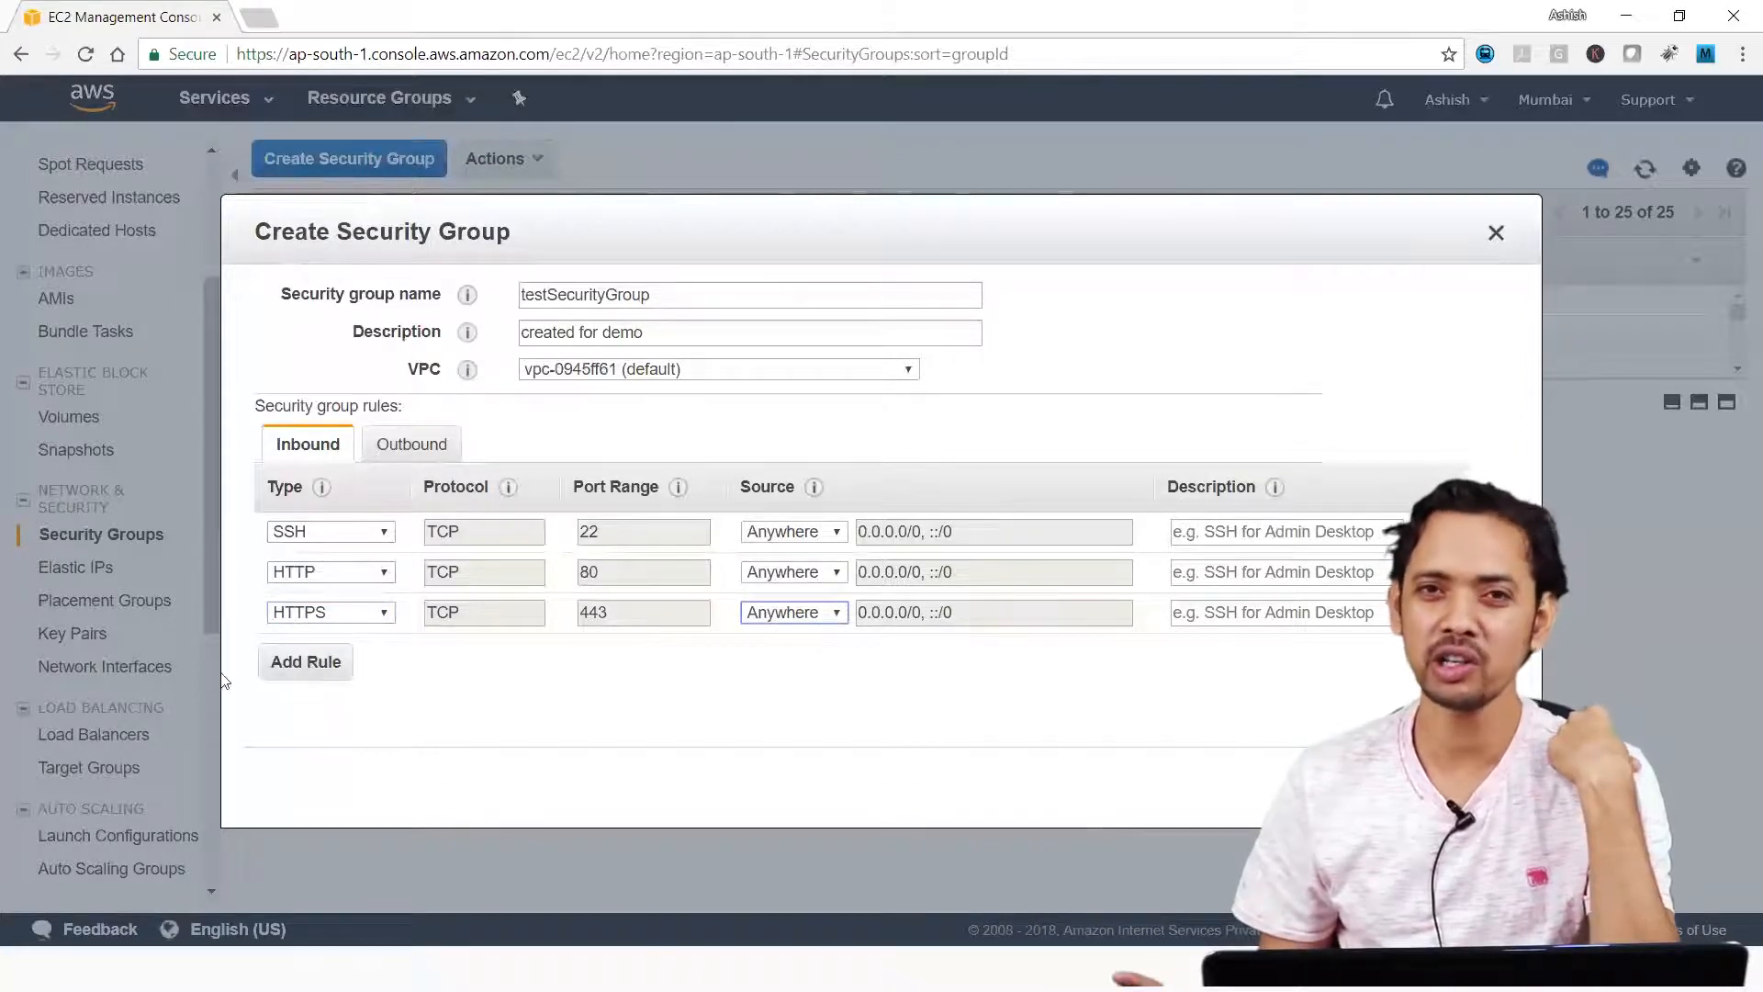
Add an All traffic inbound rule with source Anywhere, and remove that rule again.
click(292, 663)
click(330, 653)
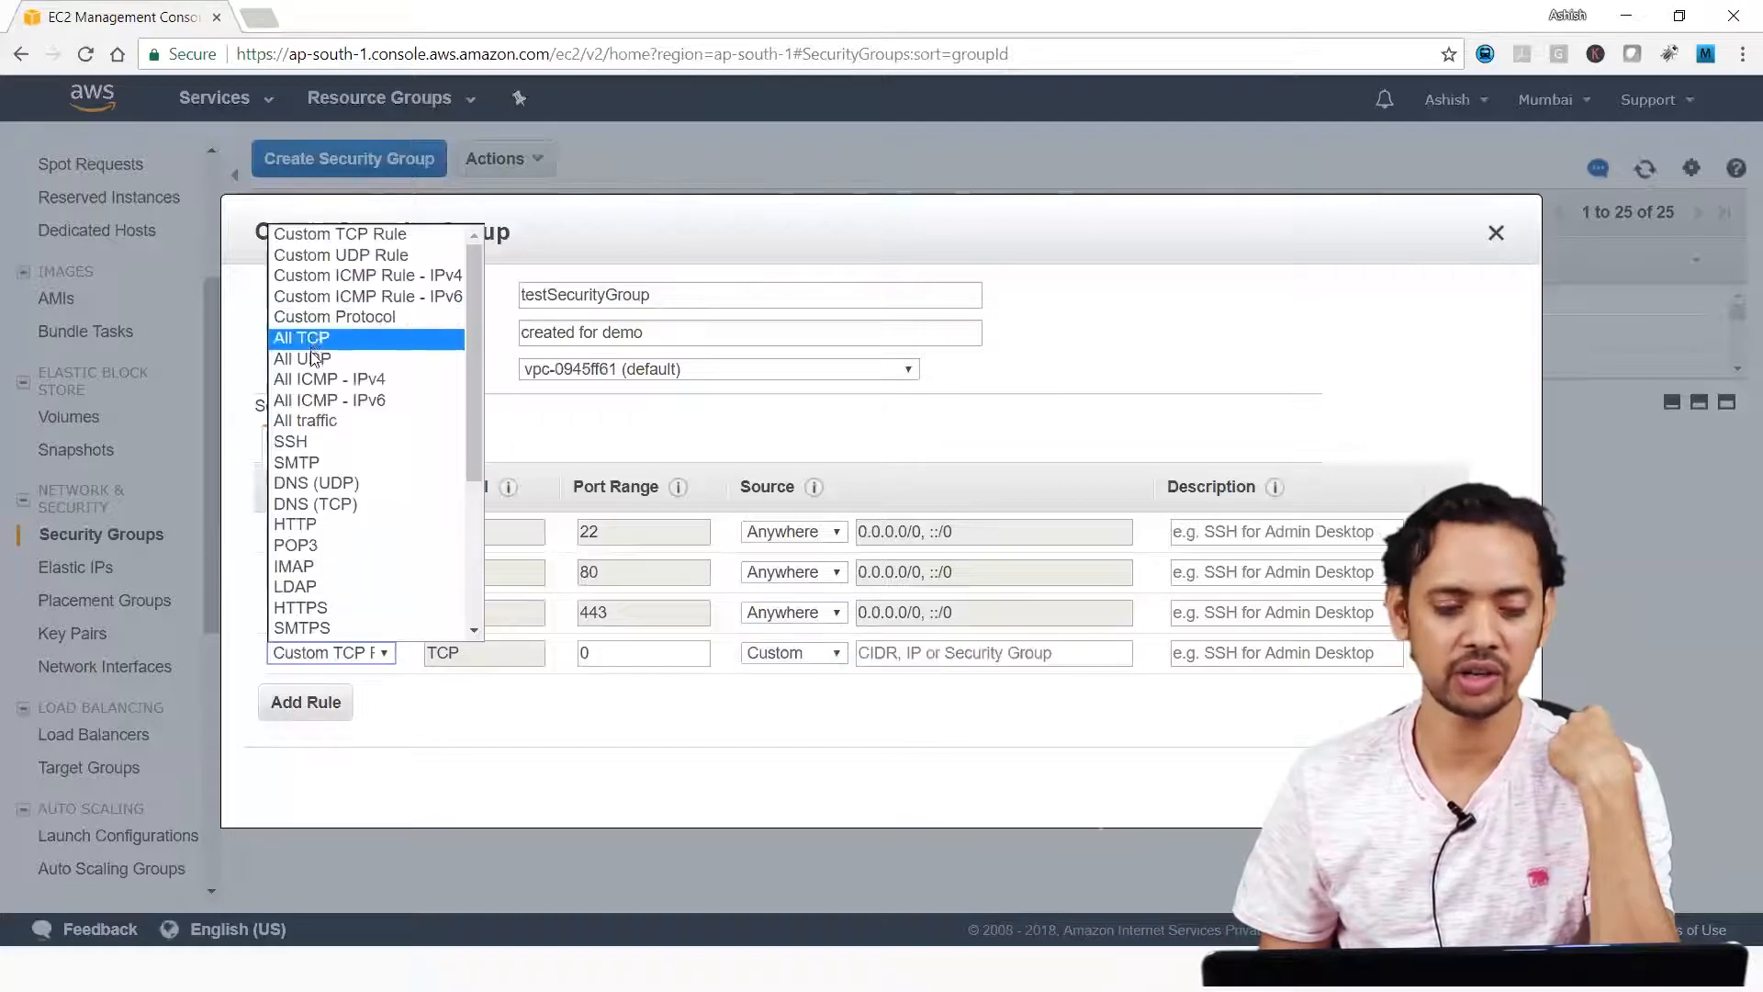
click(327, 421)
click(668, 657)
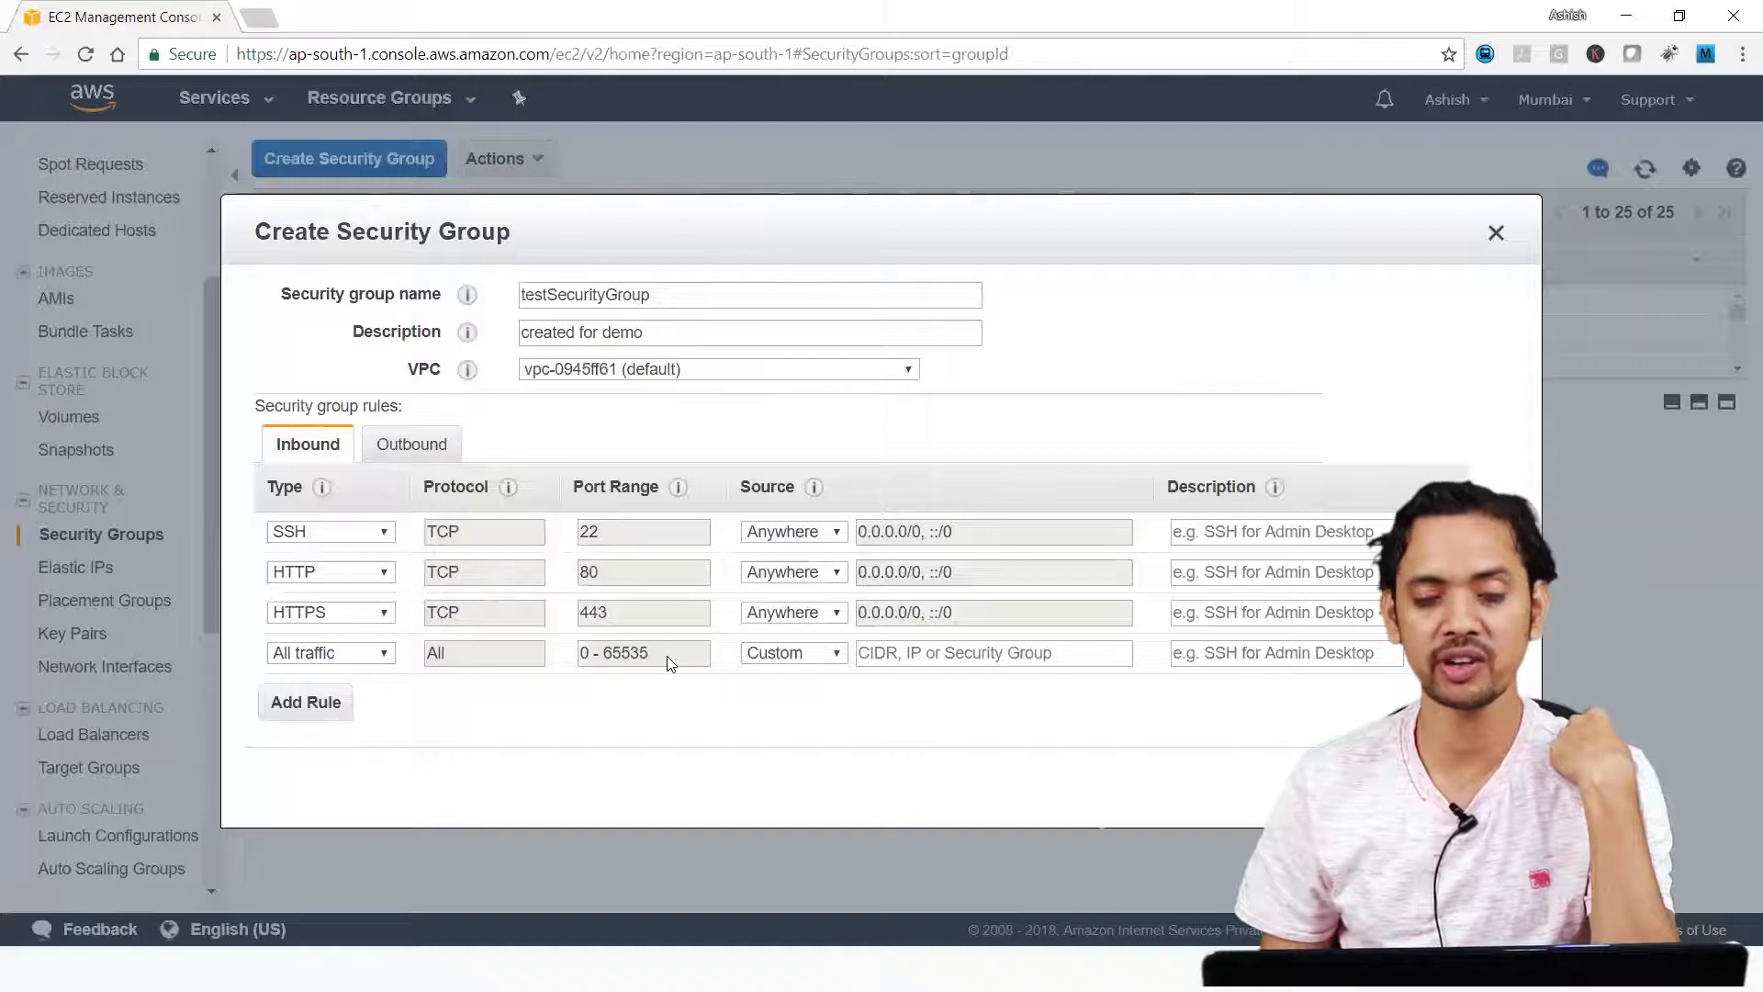
click(793, 653)
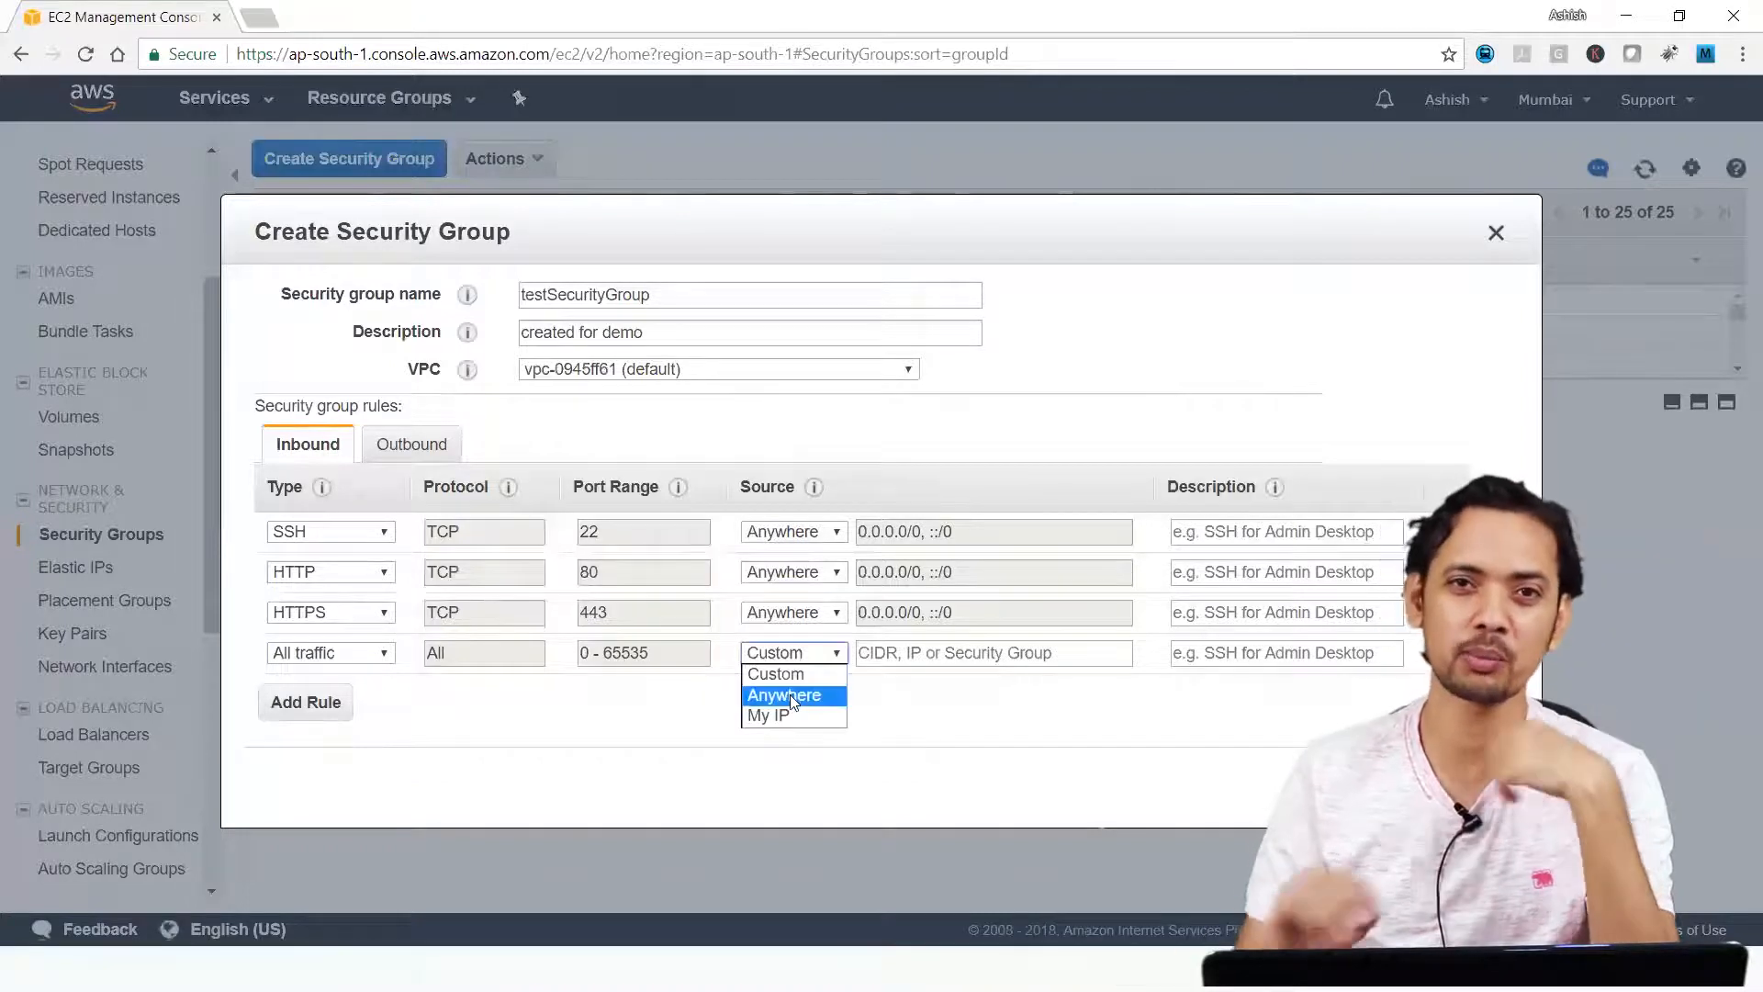
click(790, 694)
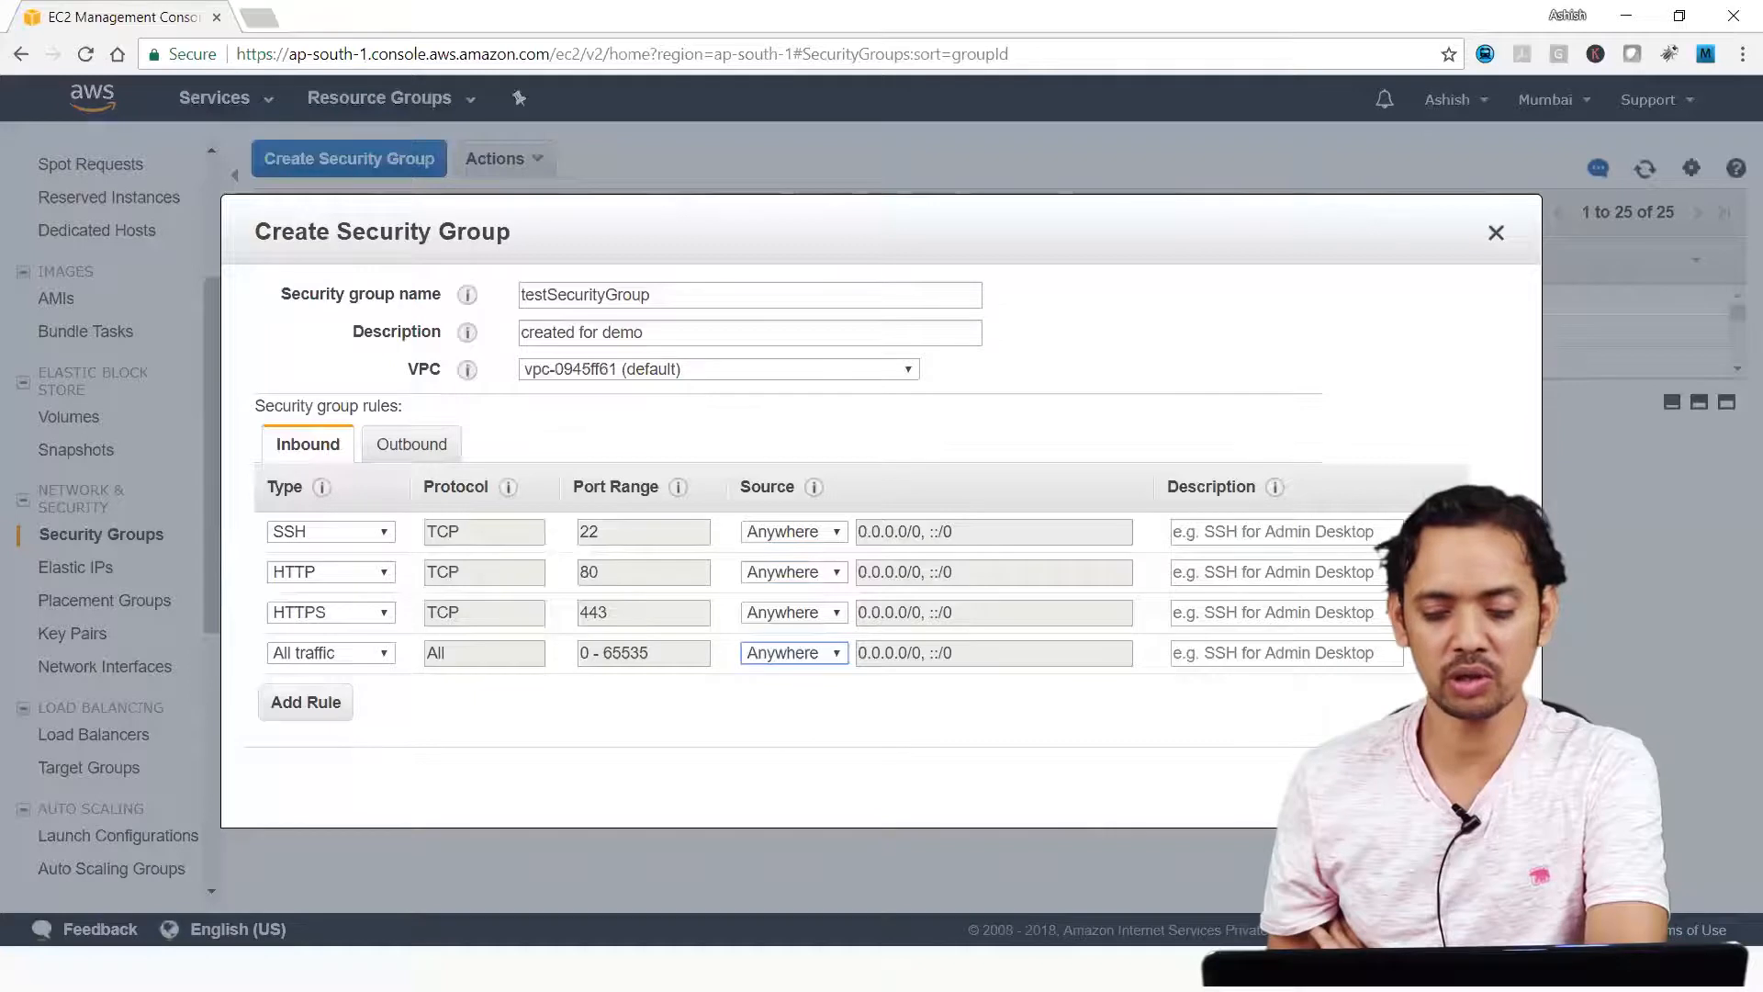
click(1436, 653)
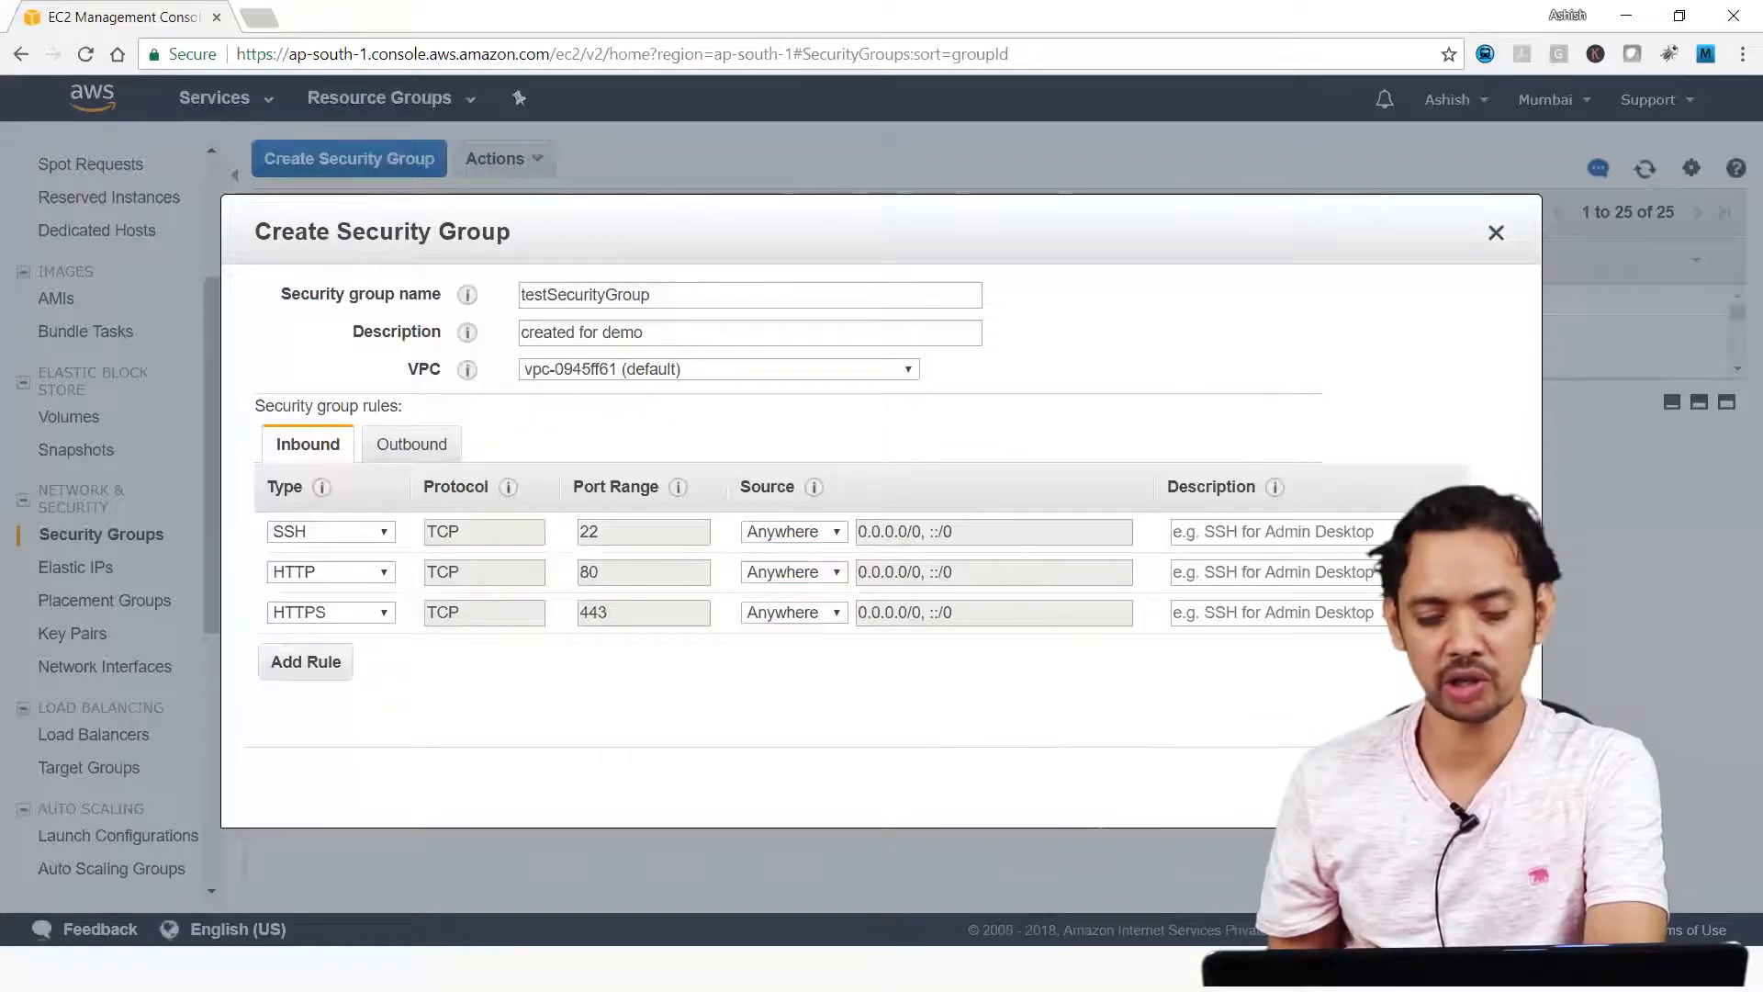
click(1254, 530)
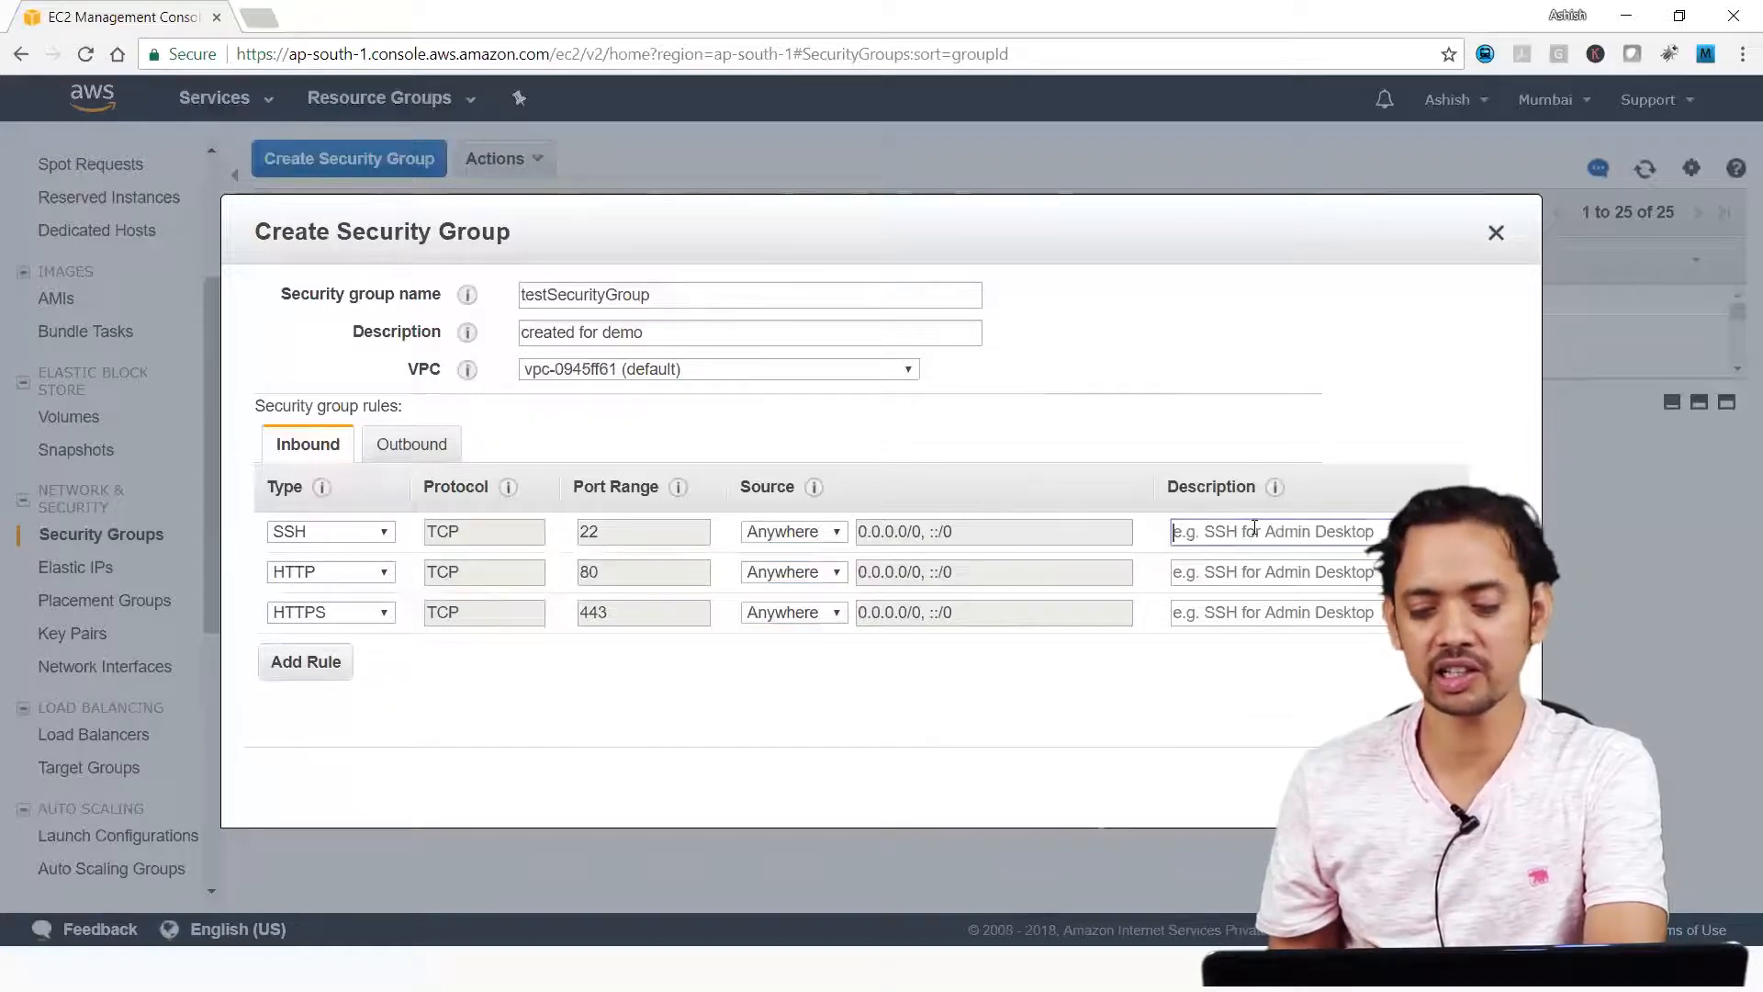
click(1249, 613)
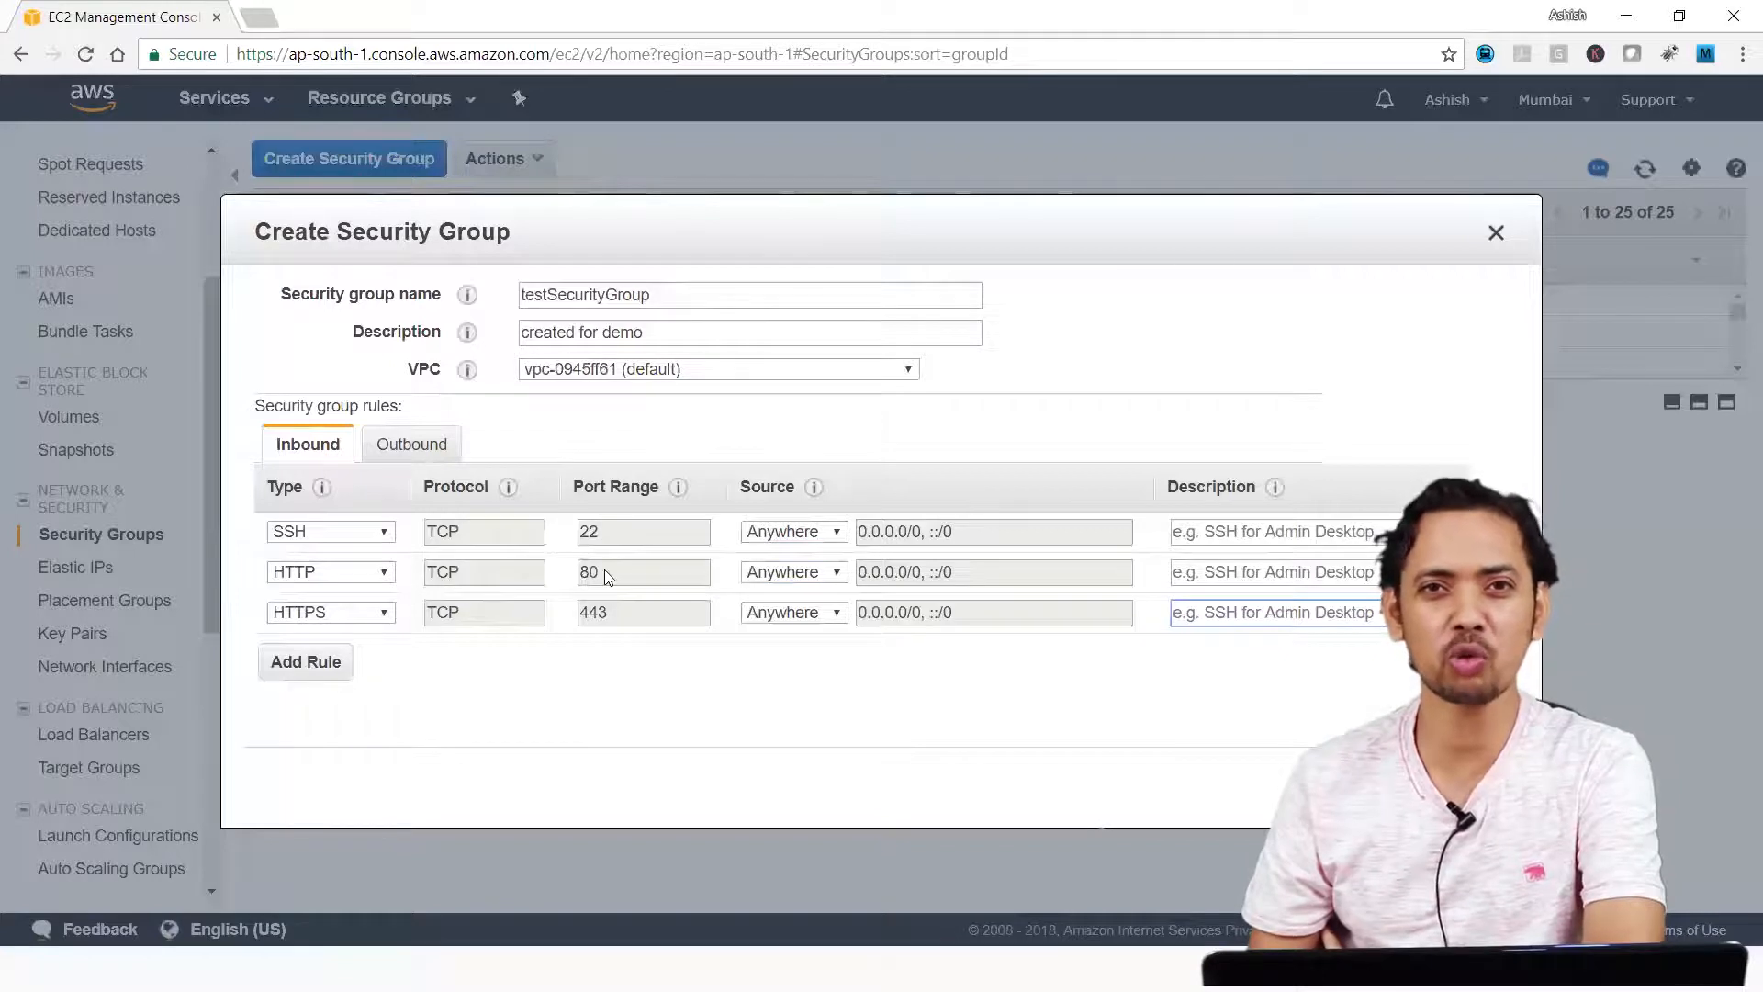
Set the SSH rule's source to My IP and try to create the security group.
click(790, 532)
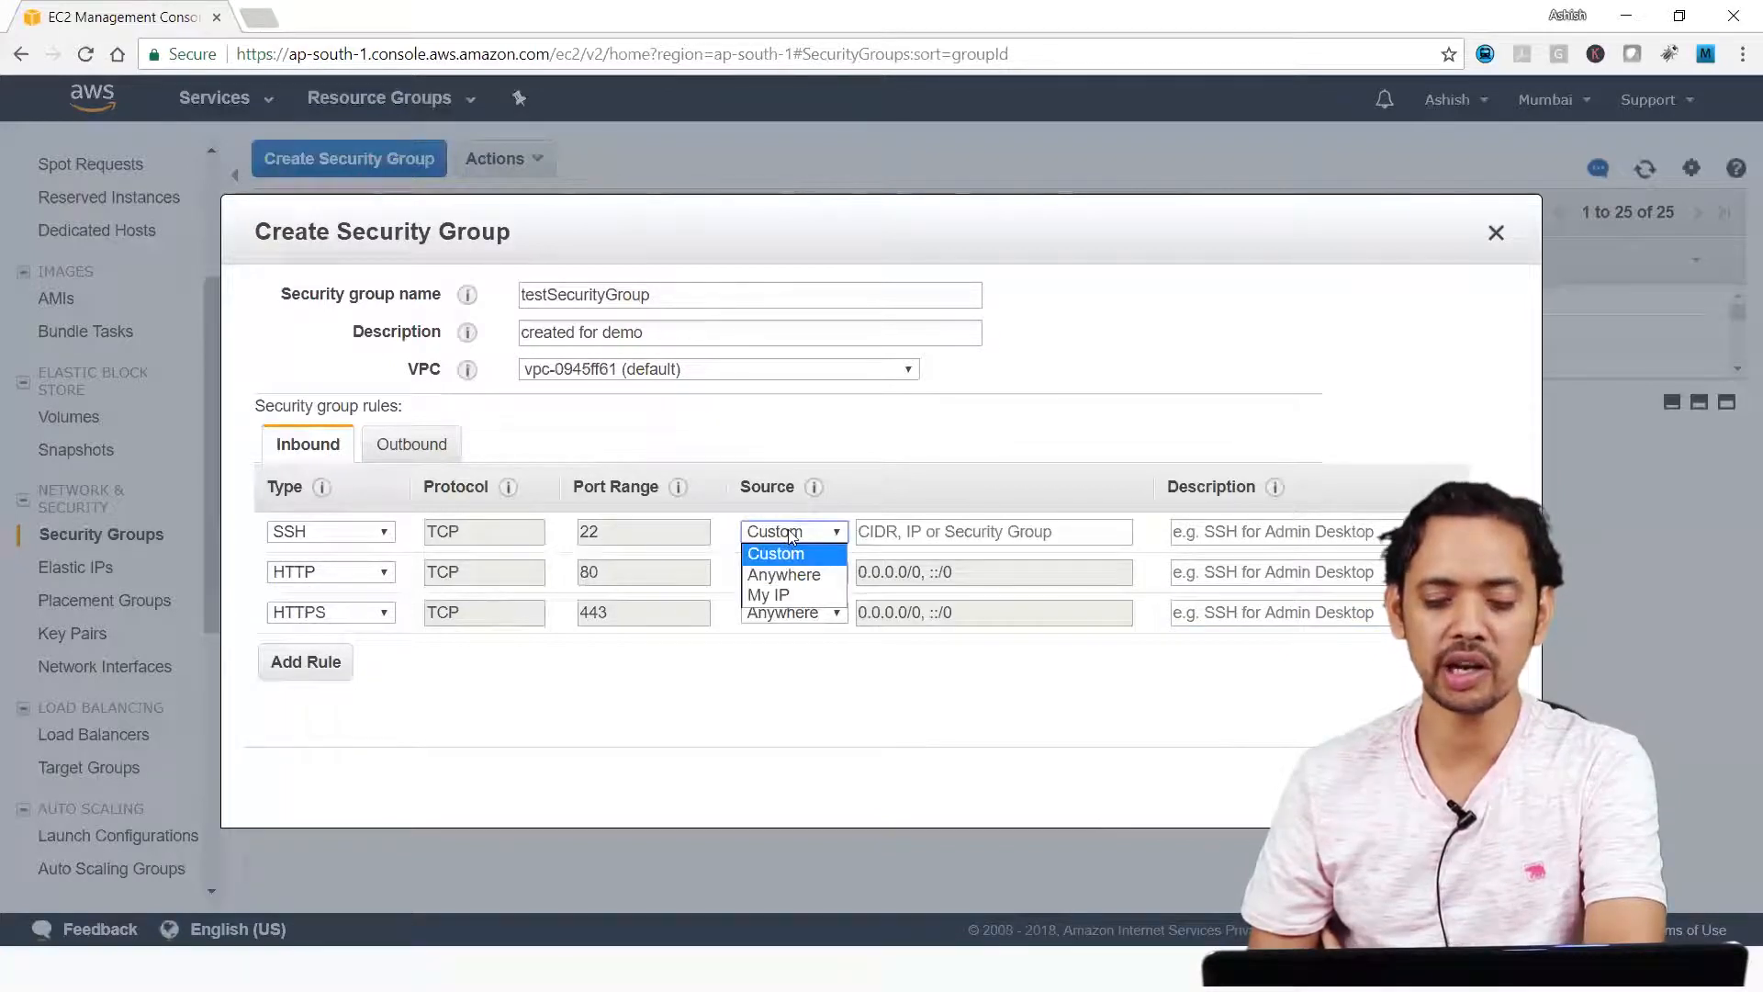
click(783, 596)
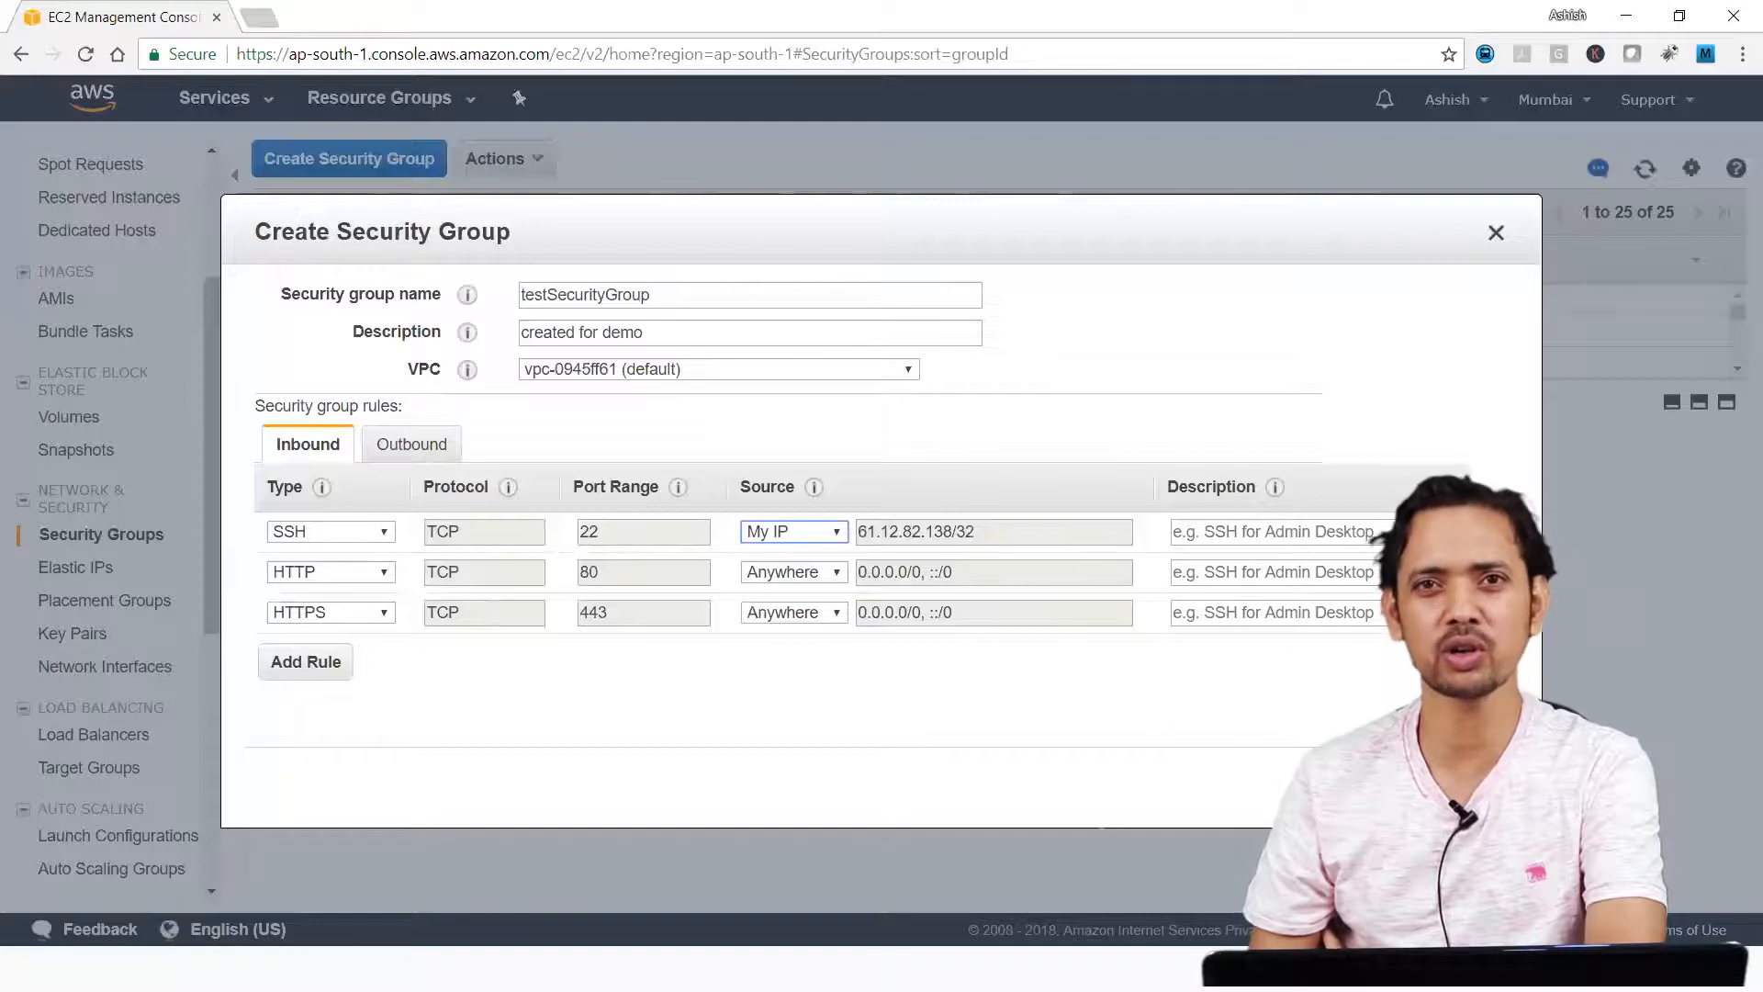
click(1472, 787)
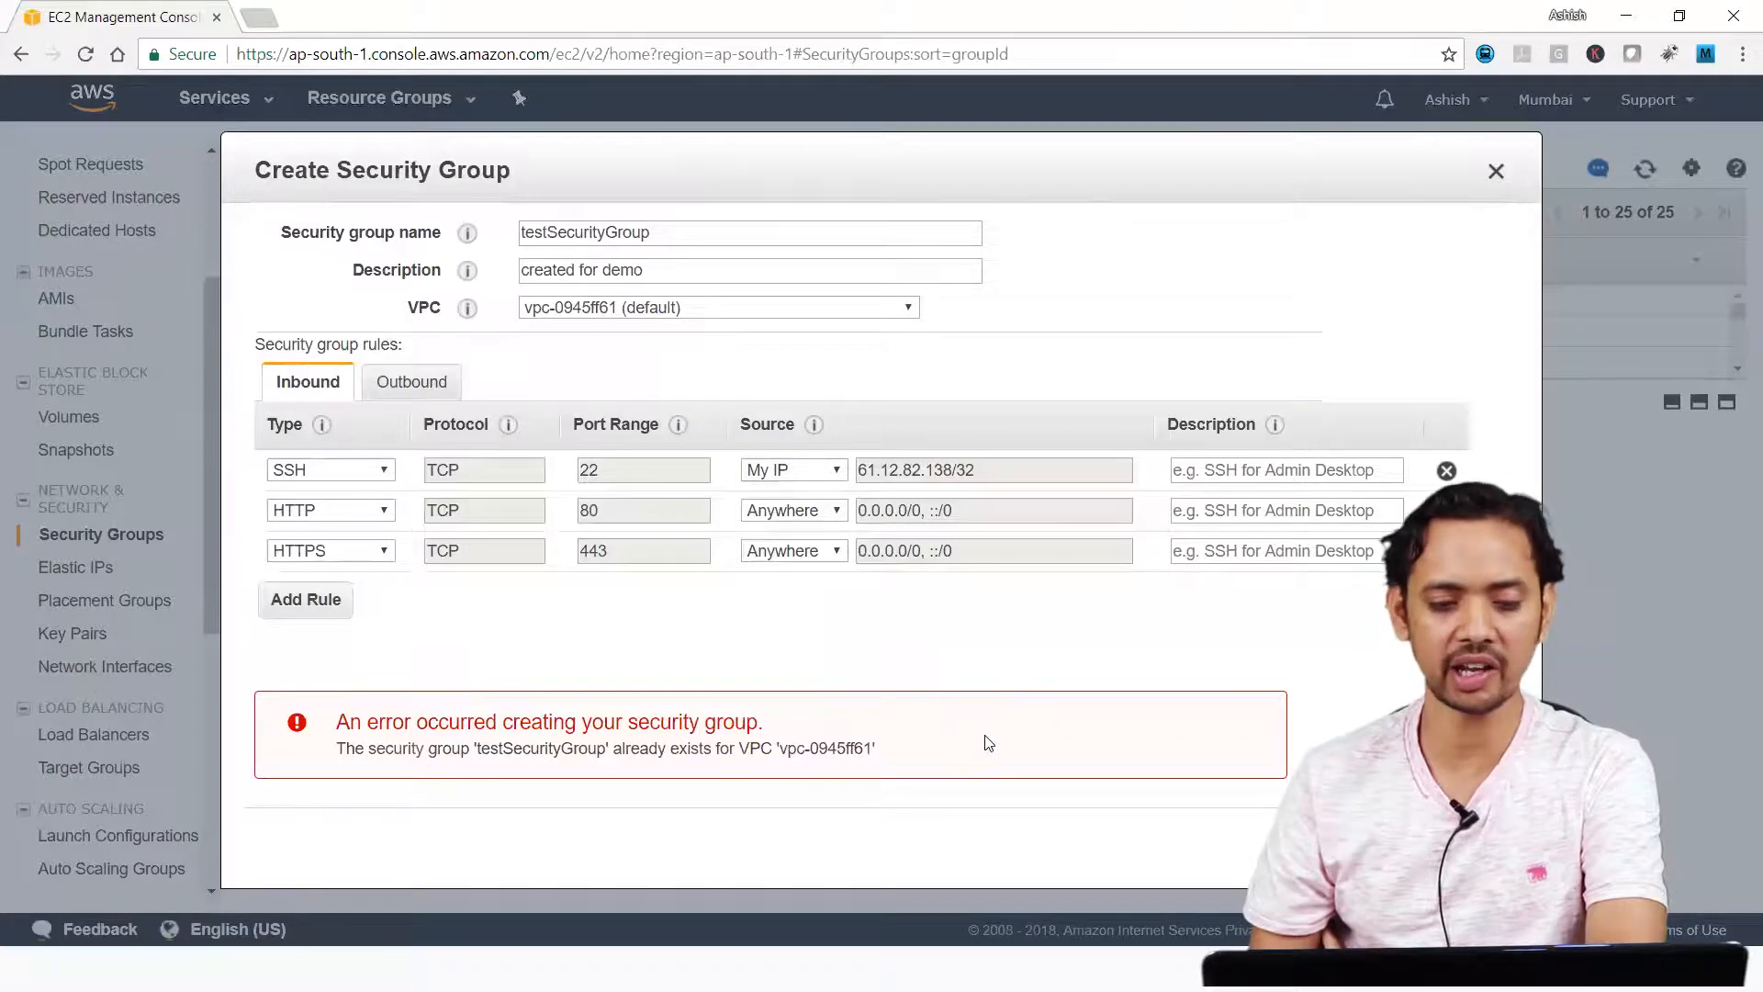
Rename the security group to testSecGroup and create it.
click(602, 241)
key(BackSpace)
key(BackSpace)
key(BackSpace)
key(BackSpace)
key(BackSpace)
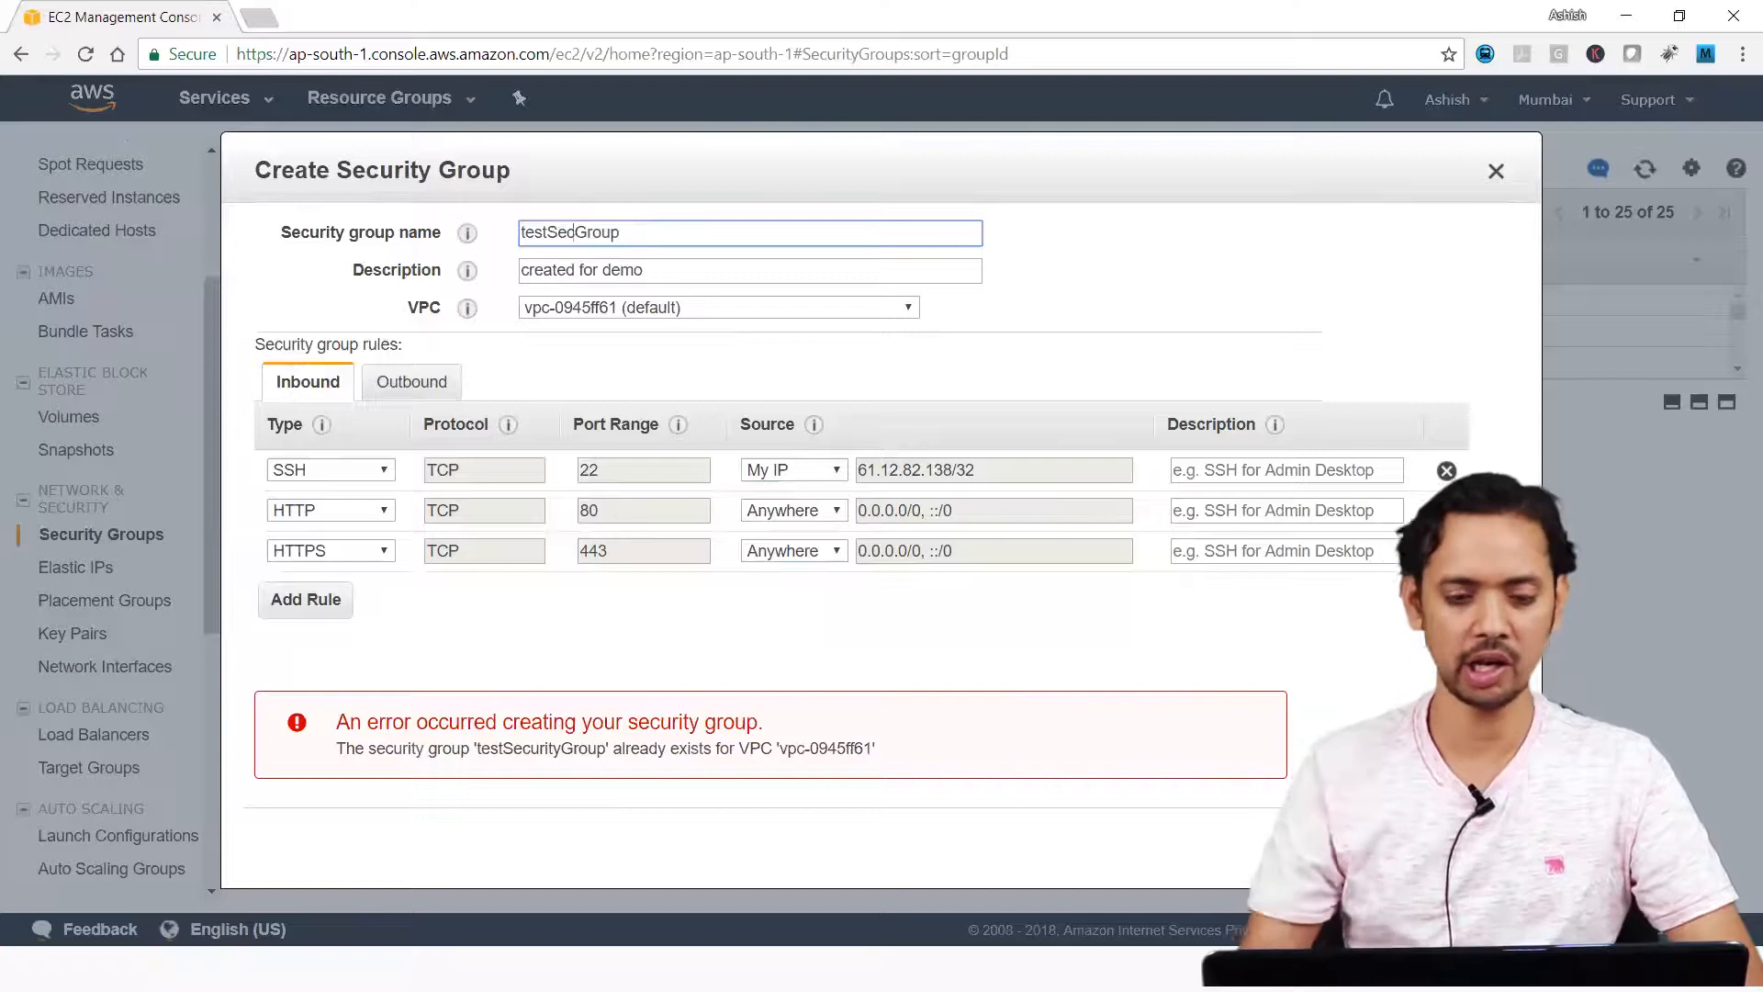
key(Return)
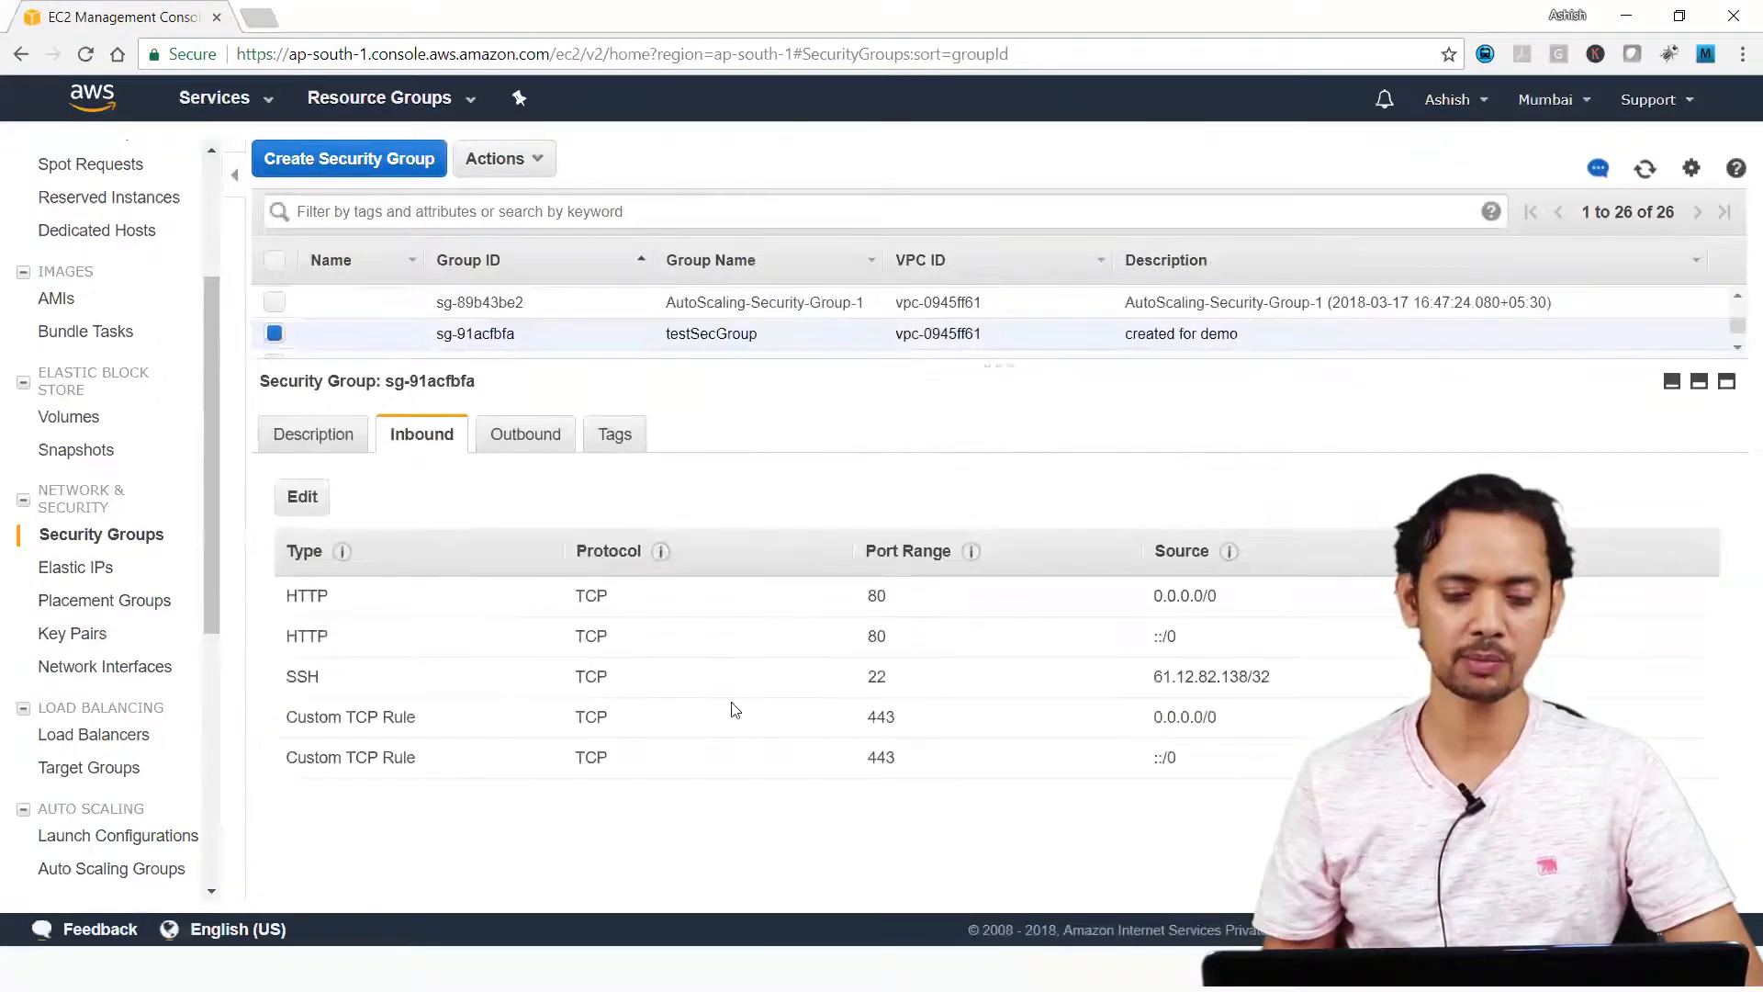
Review testSecGroup's inbound and outbound rules, and open its outbound rule editor without changing anything.
drag(319, 636, 1191, 641)
click(1188, 645)
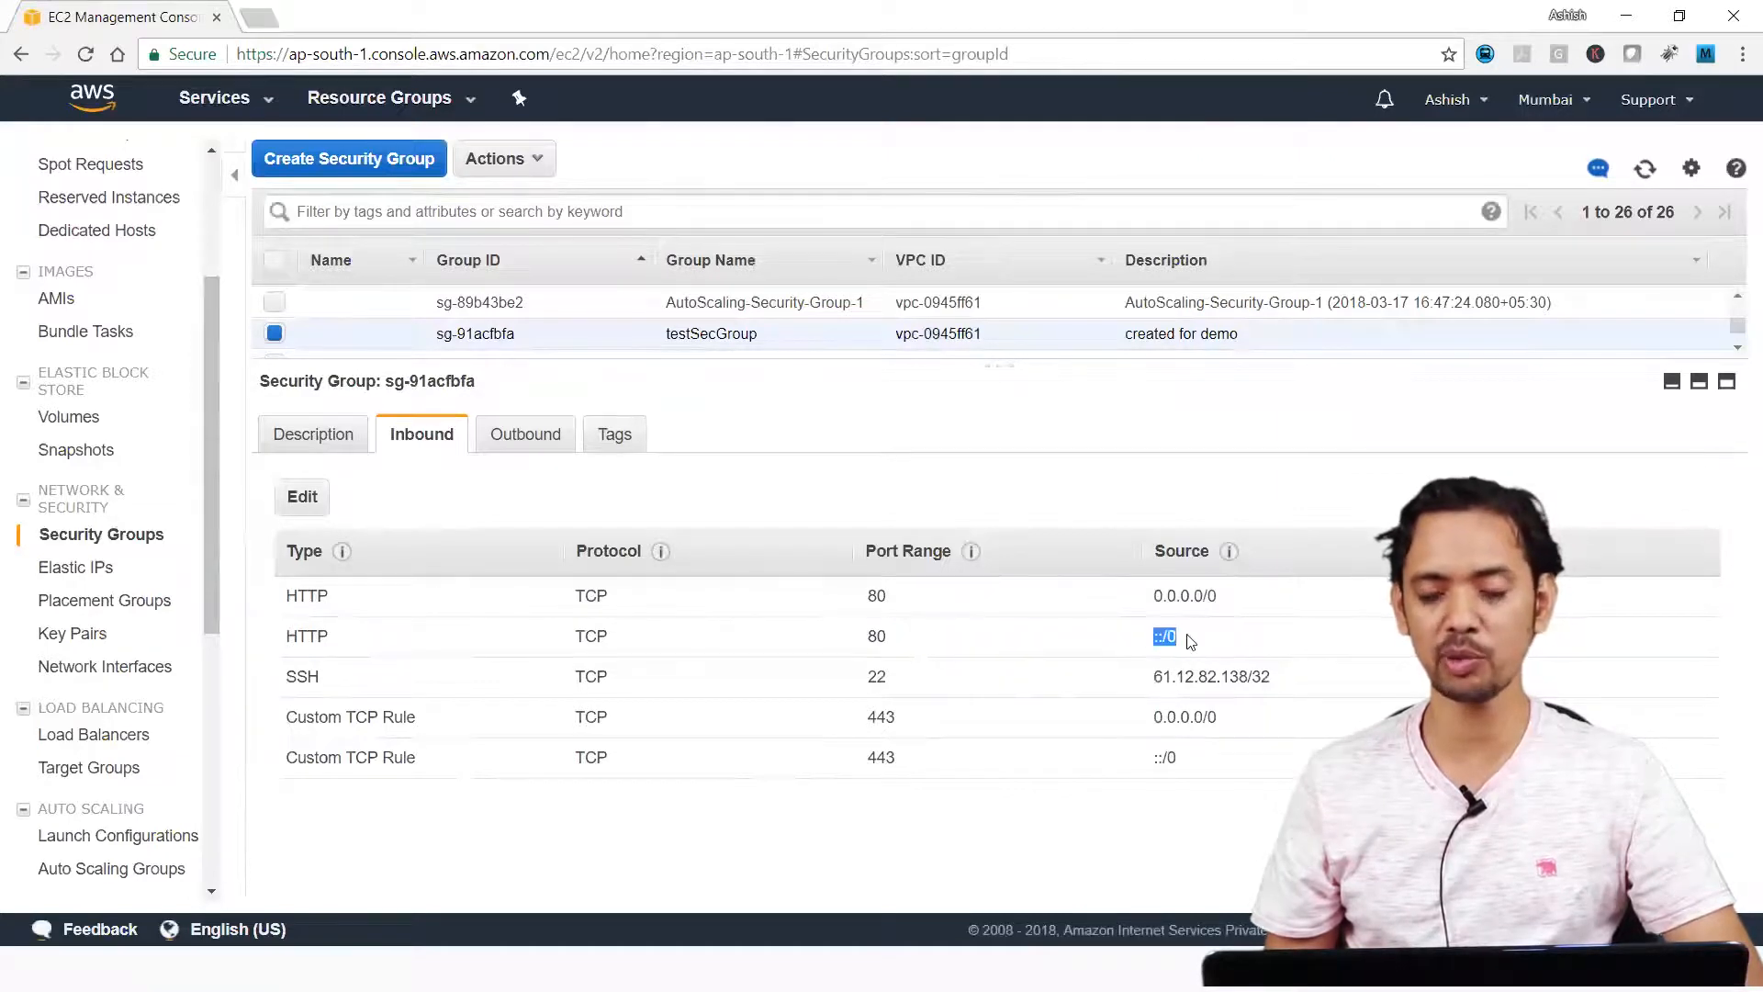
click(537, 444)
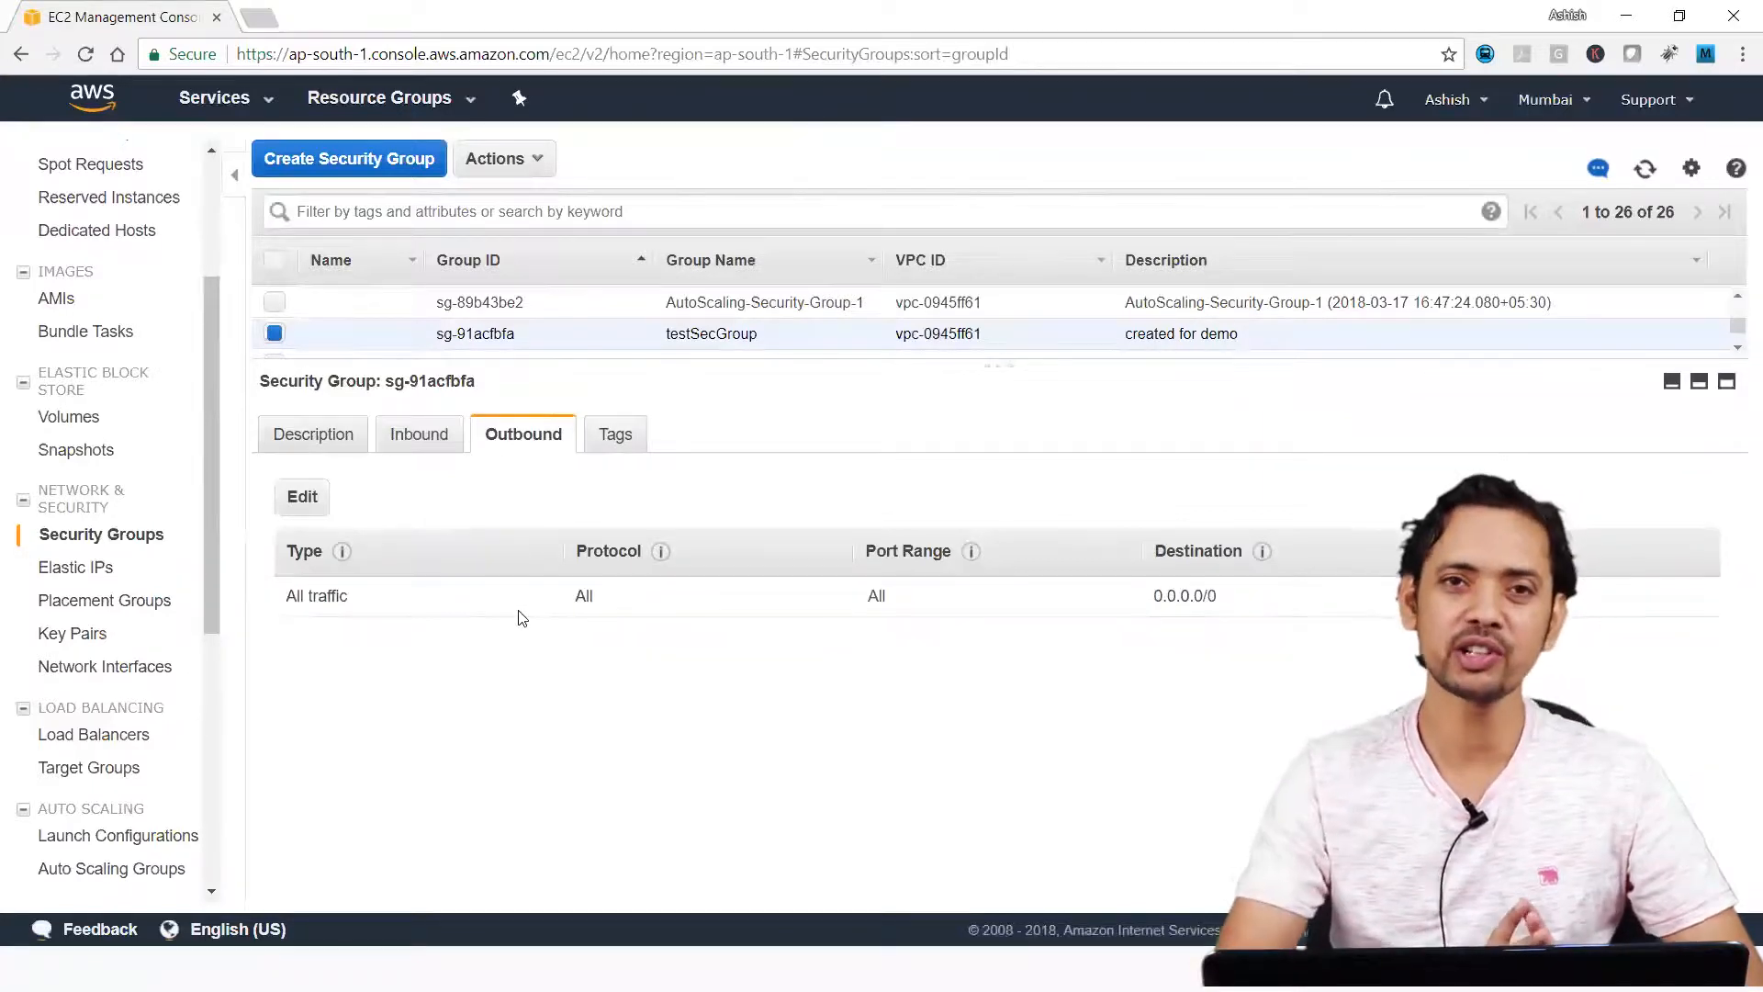
click(302, 496)
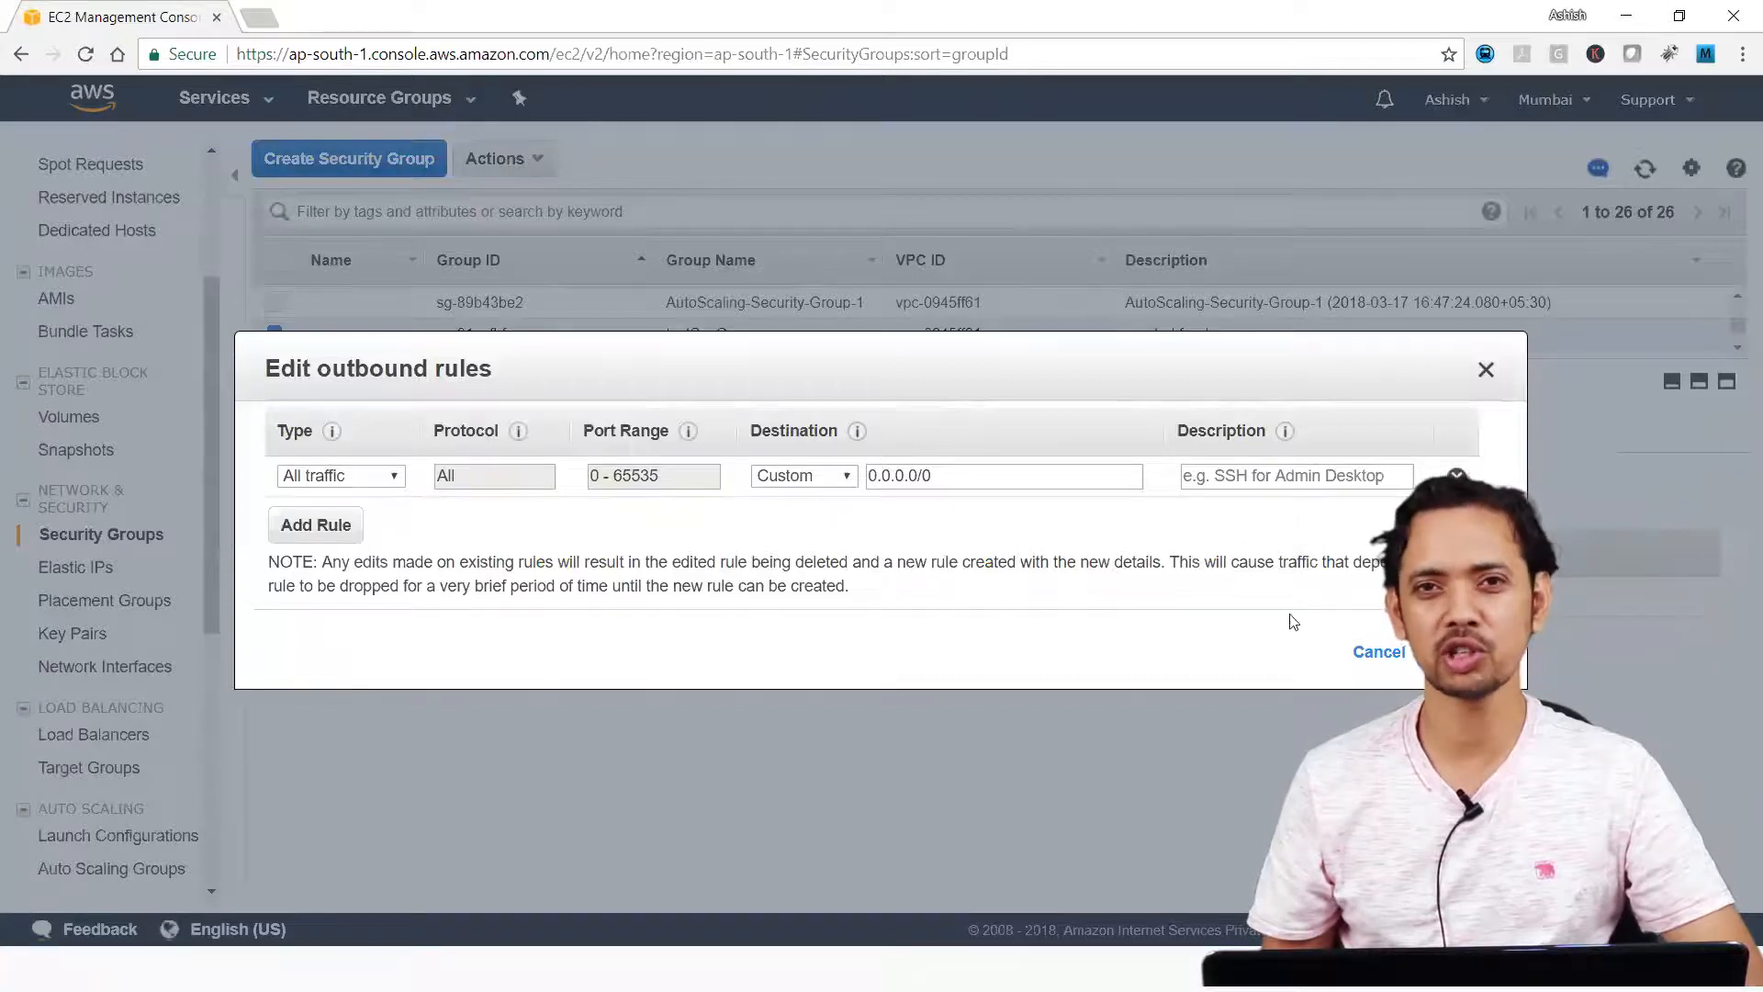
click(1378, 652)
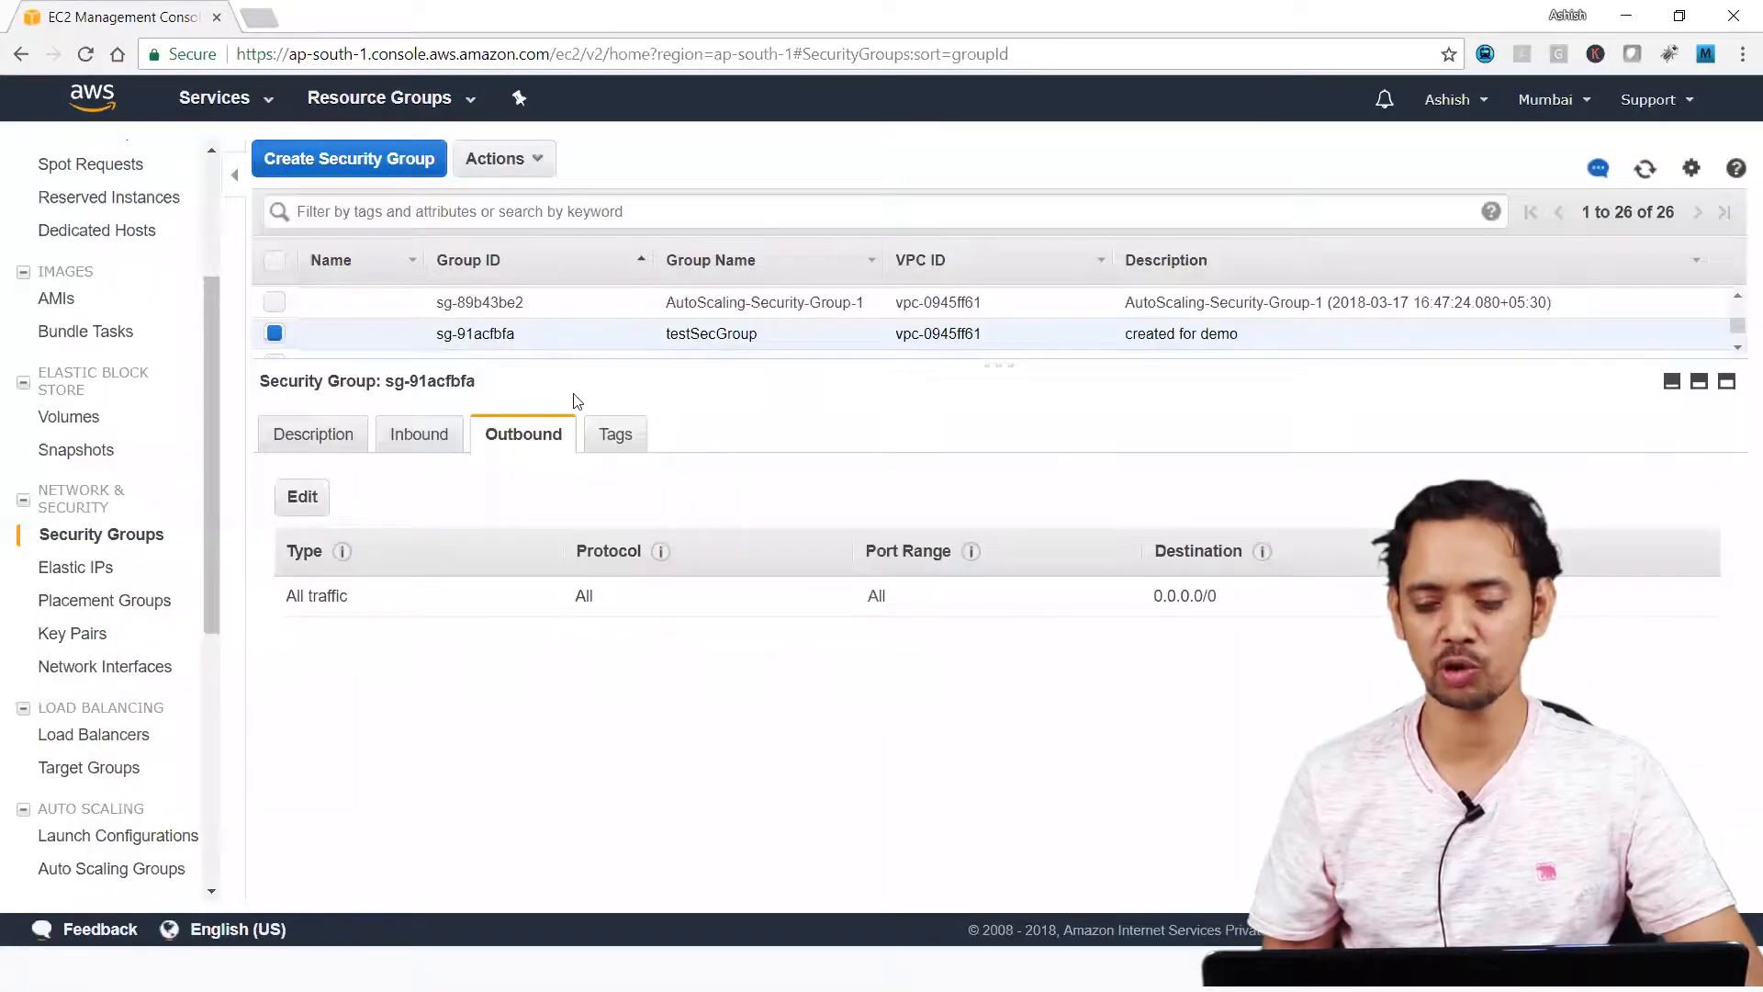
click(527, 167)
click(528, 174)
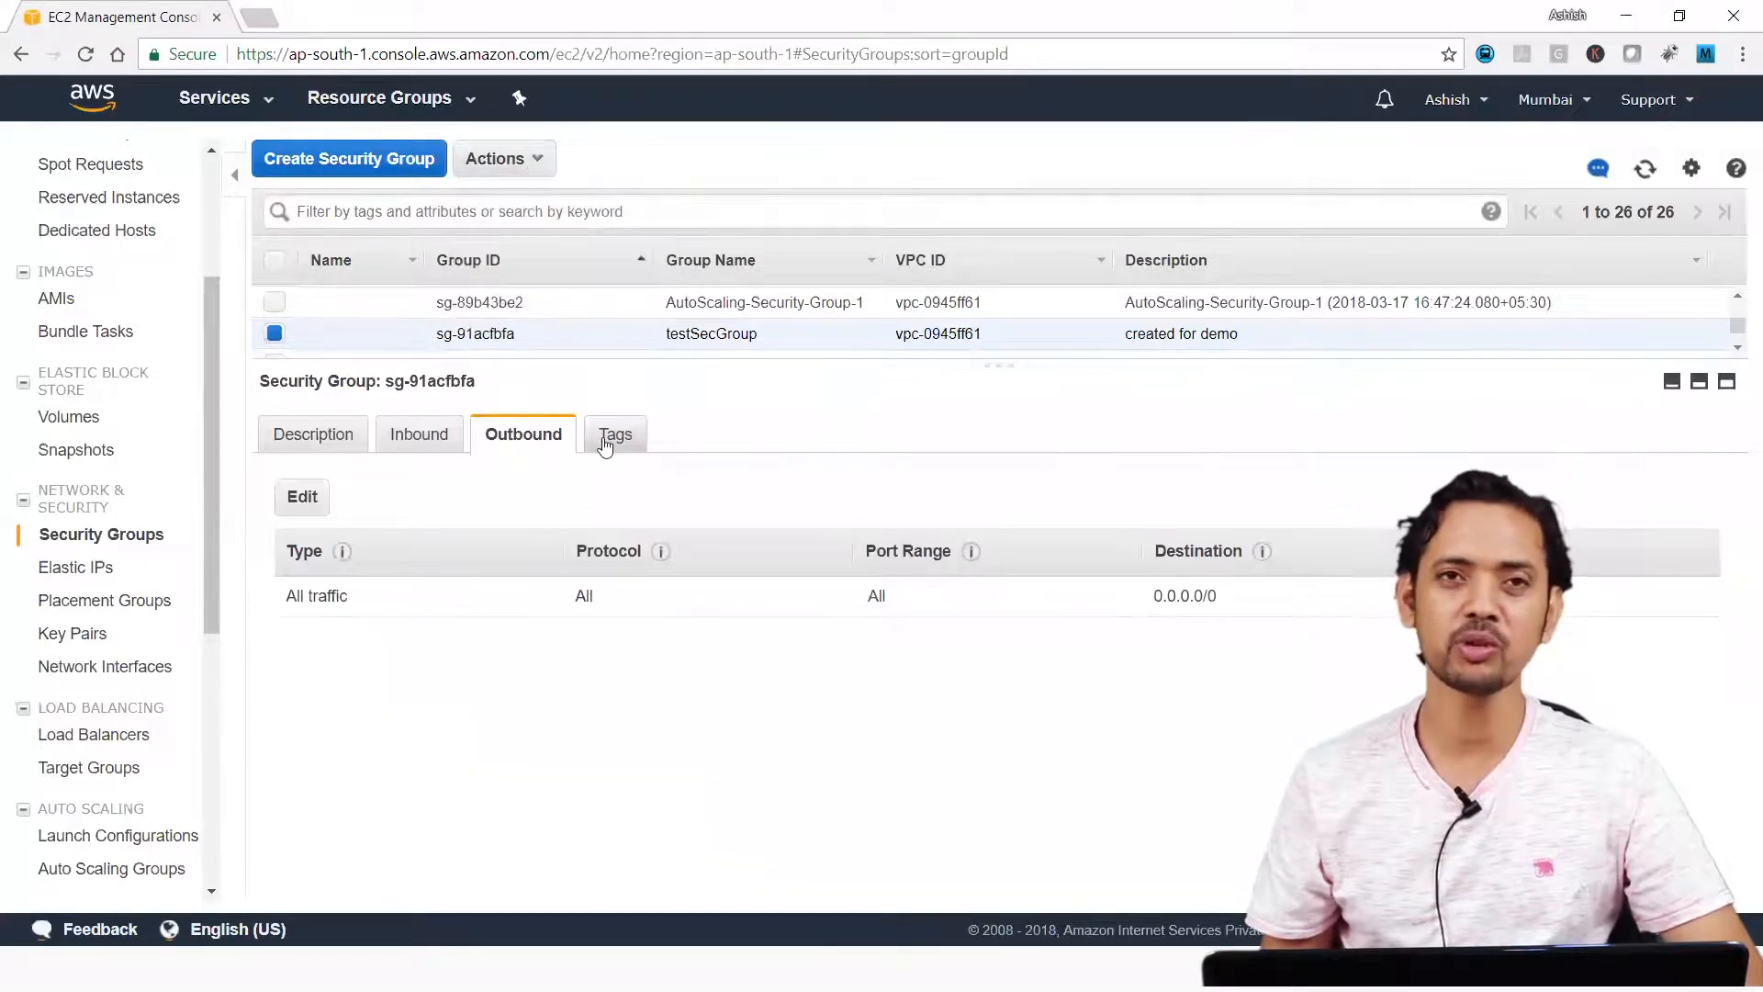
View testSecGroup's tags and description, and highlight its group ID.
click(608, 437)
click(320, 444)
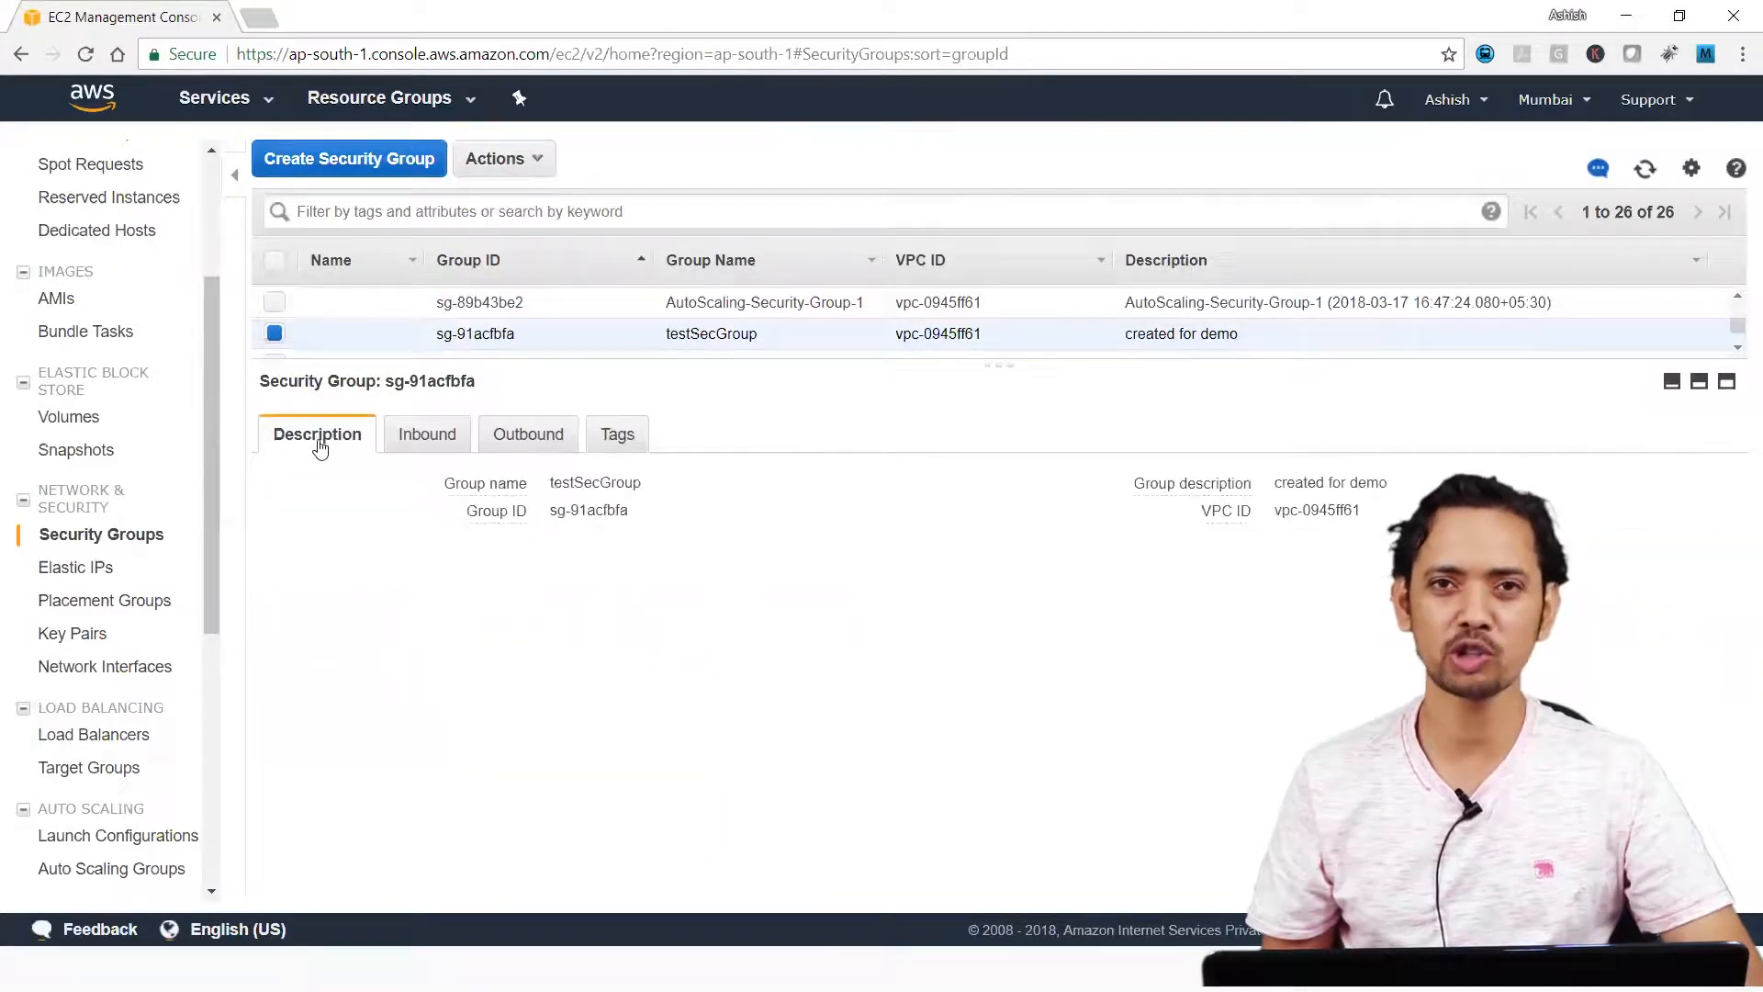
drag(549, 509, 684, 549)
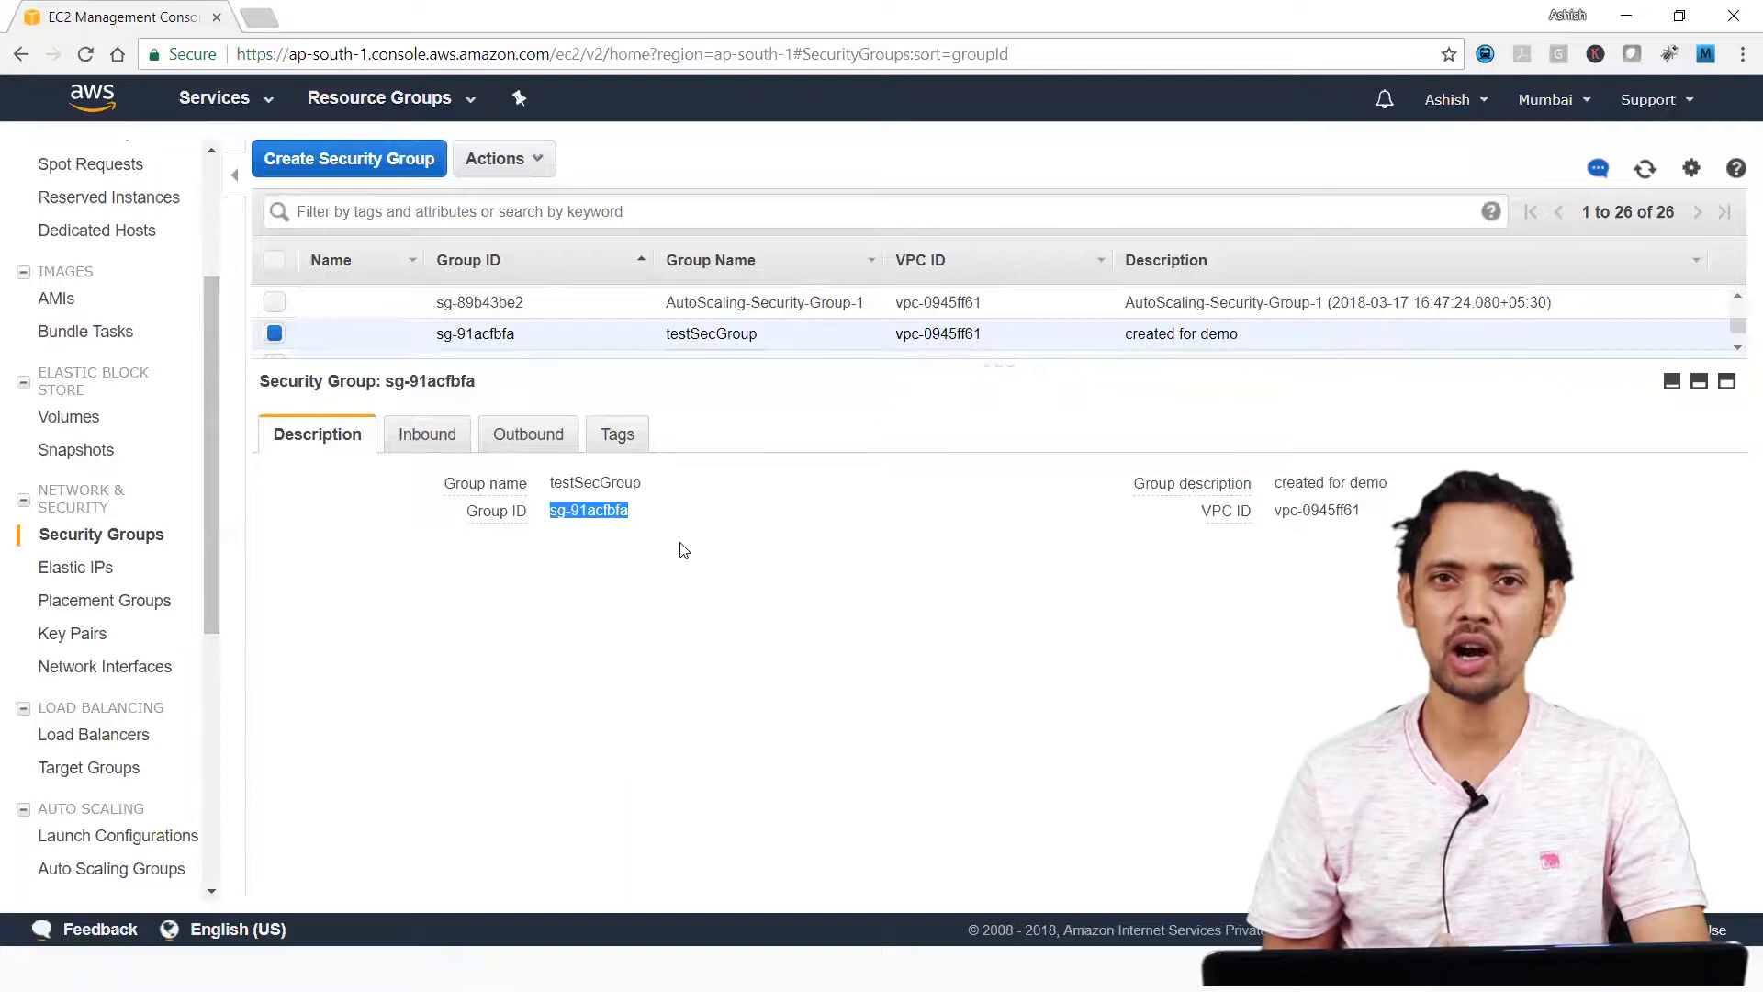
Start launching a t2.micro Amazon Linux instance with default instance details and proceed to its security group configuration.
scroll(101, 160, up, 3)
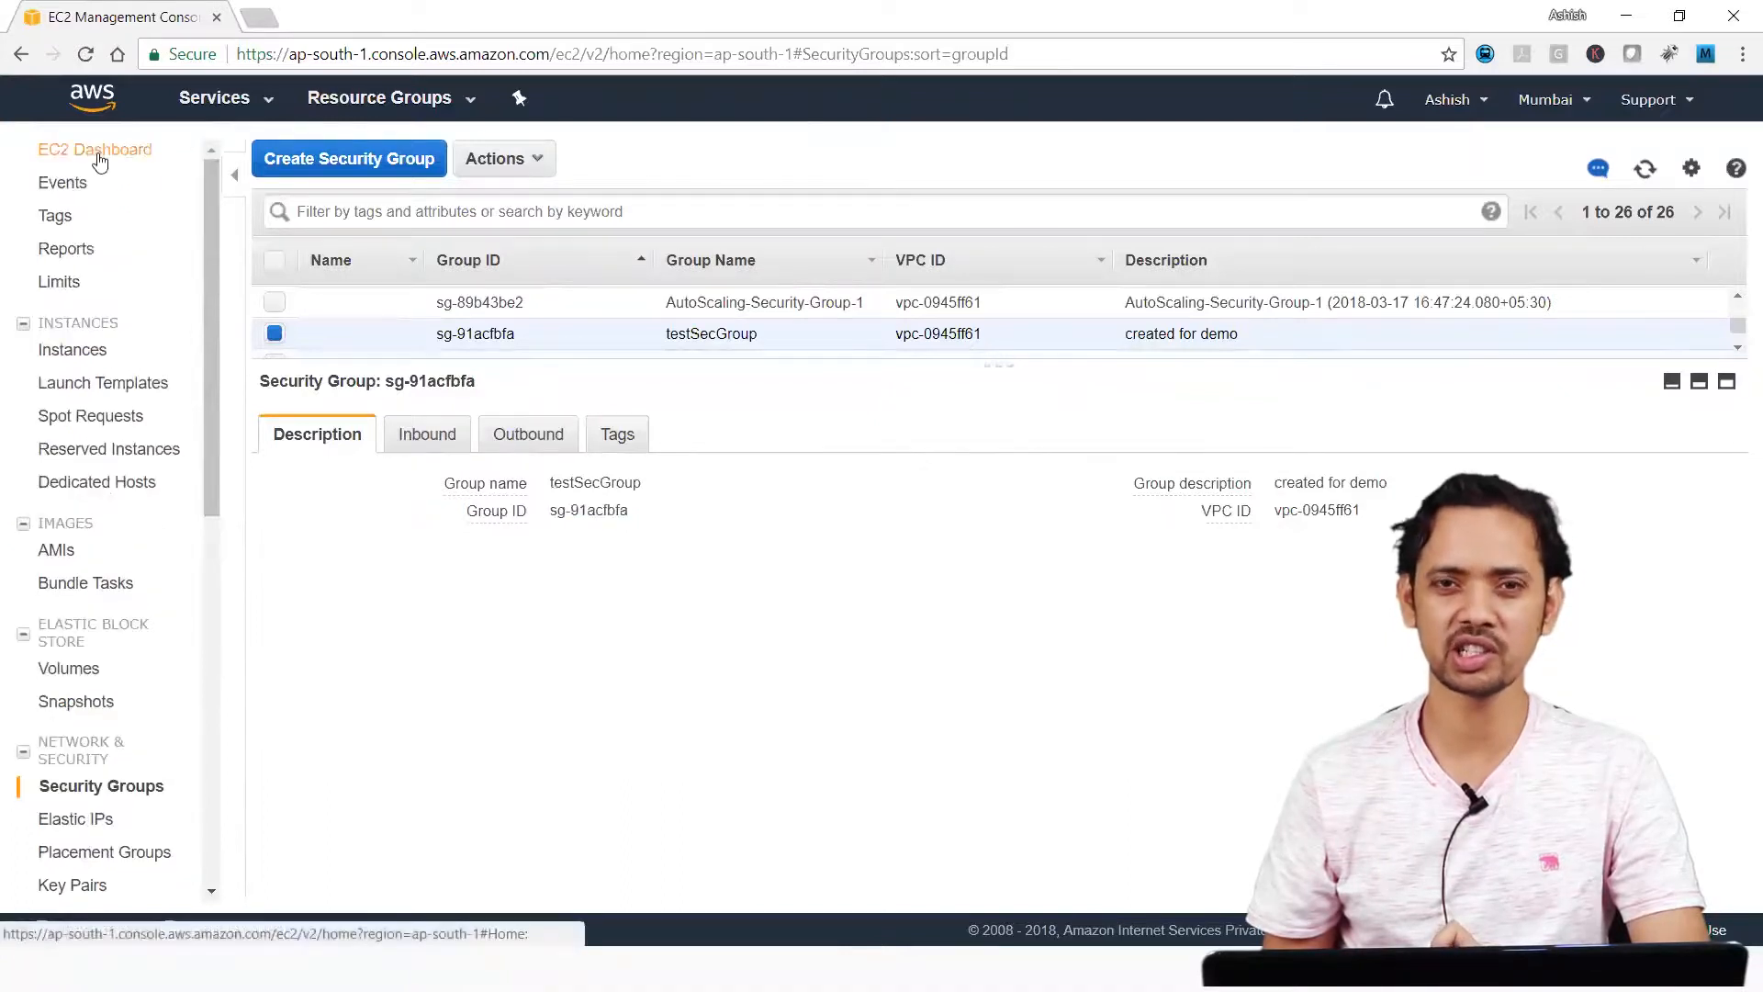
click(100, 158)
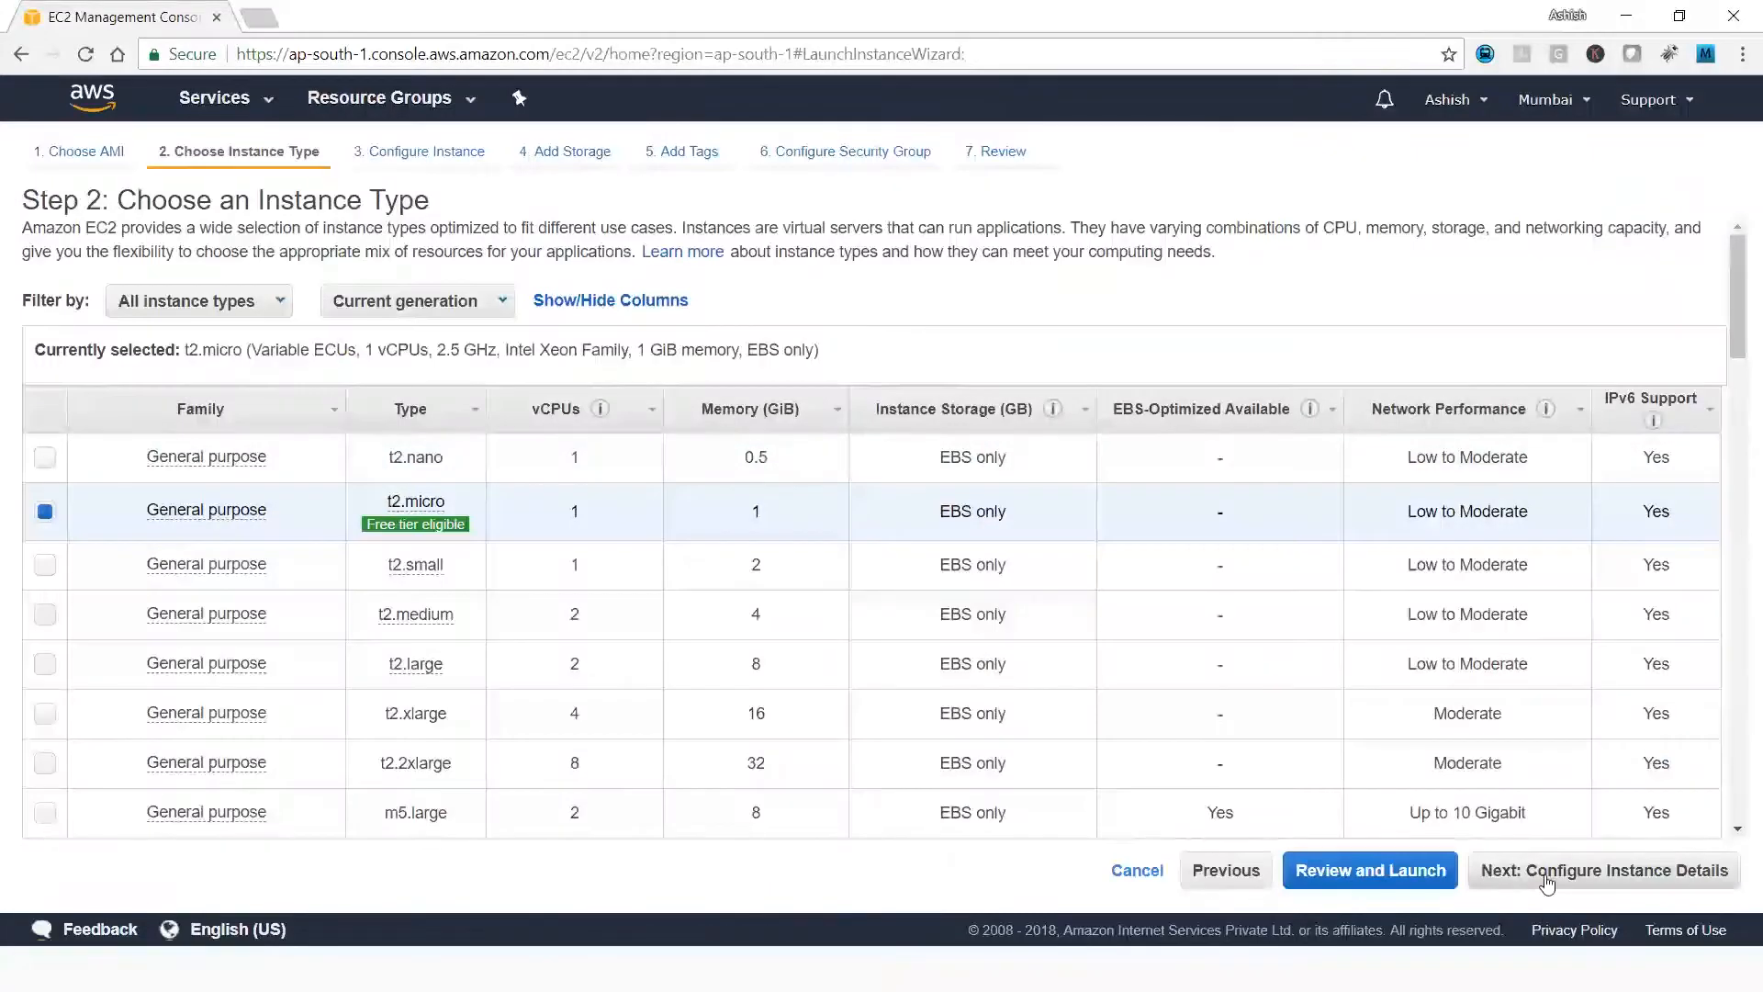
click(1545, 883)
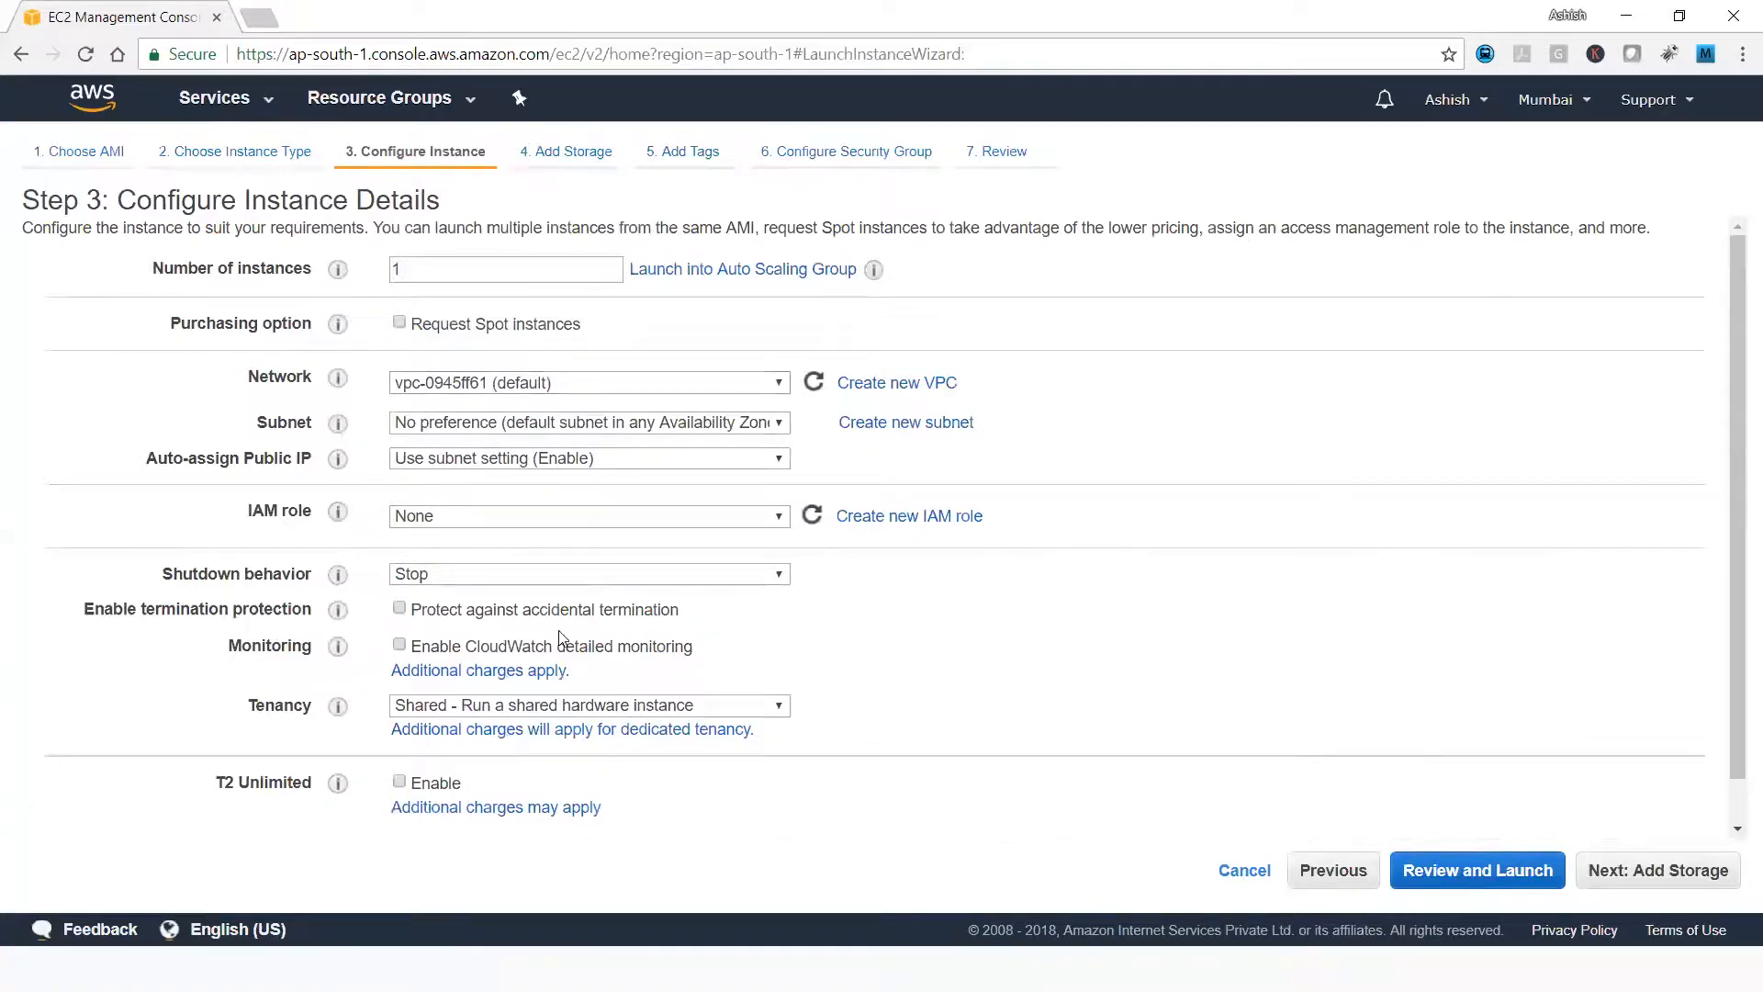
scroll(564, 638, down, 1)
click(1631, 872)
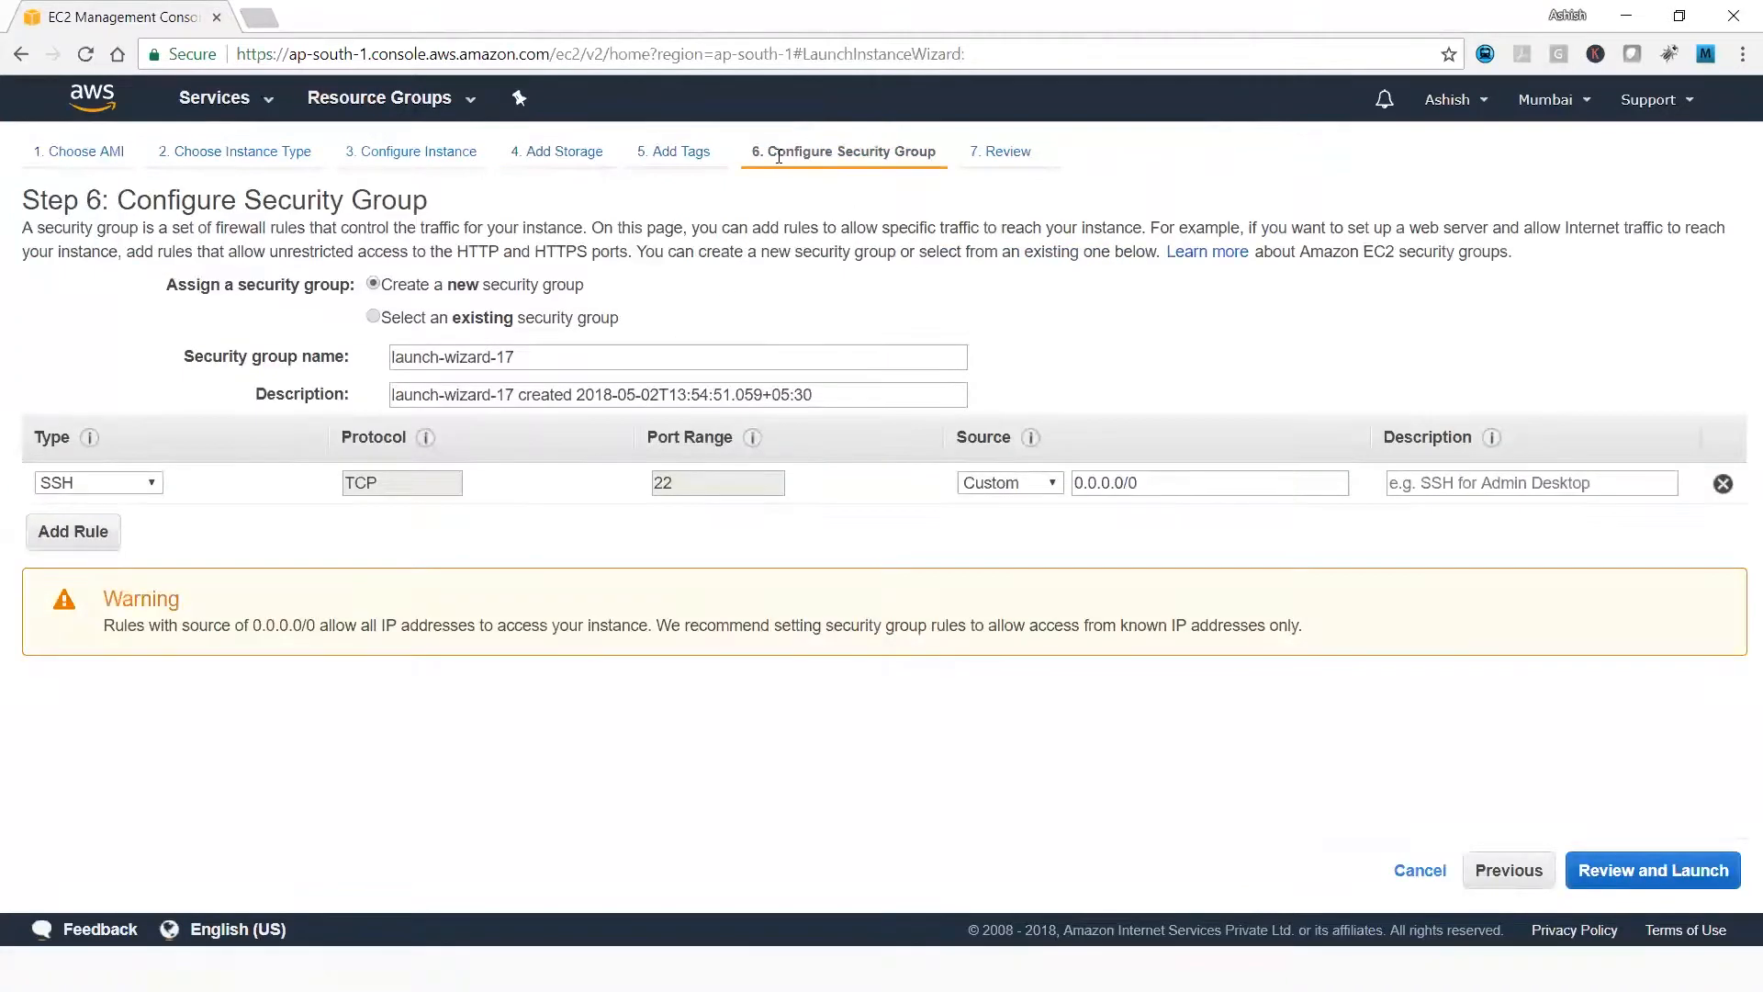
Assign the existing security group testSecGroup to the instance and look through its inbound rules.
click(373, 317)
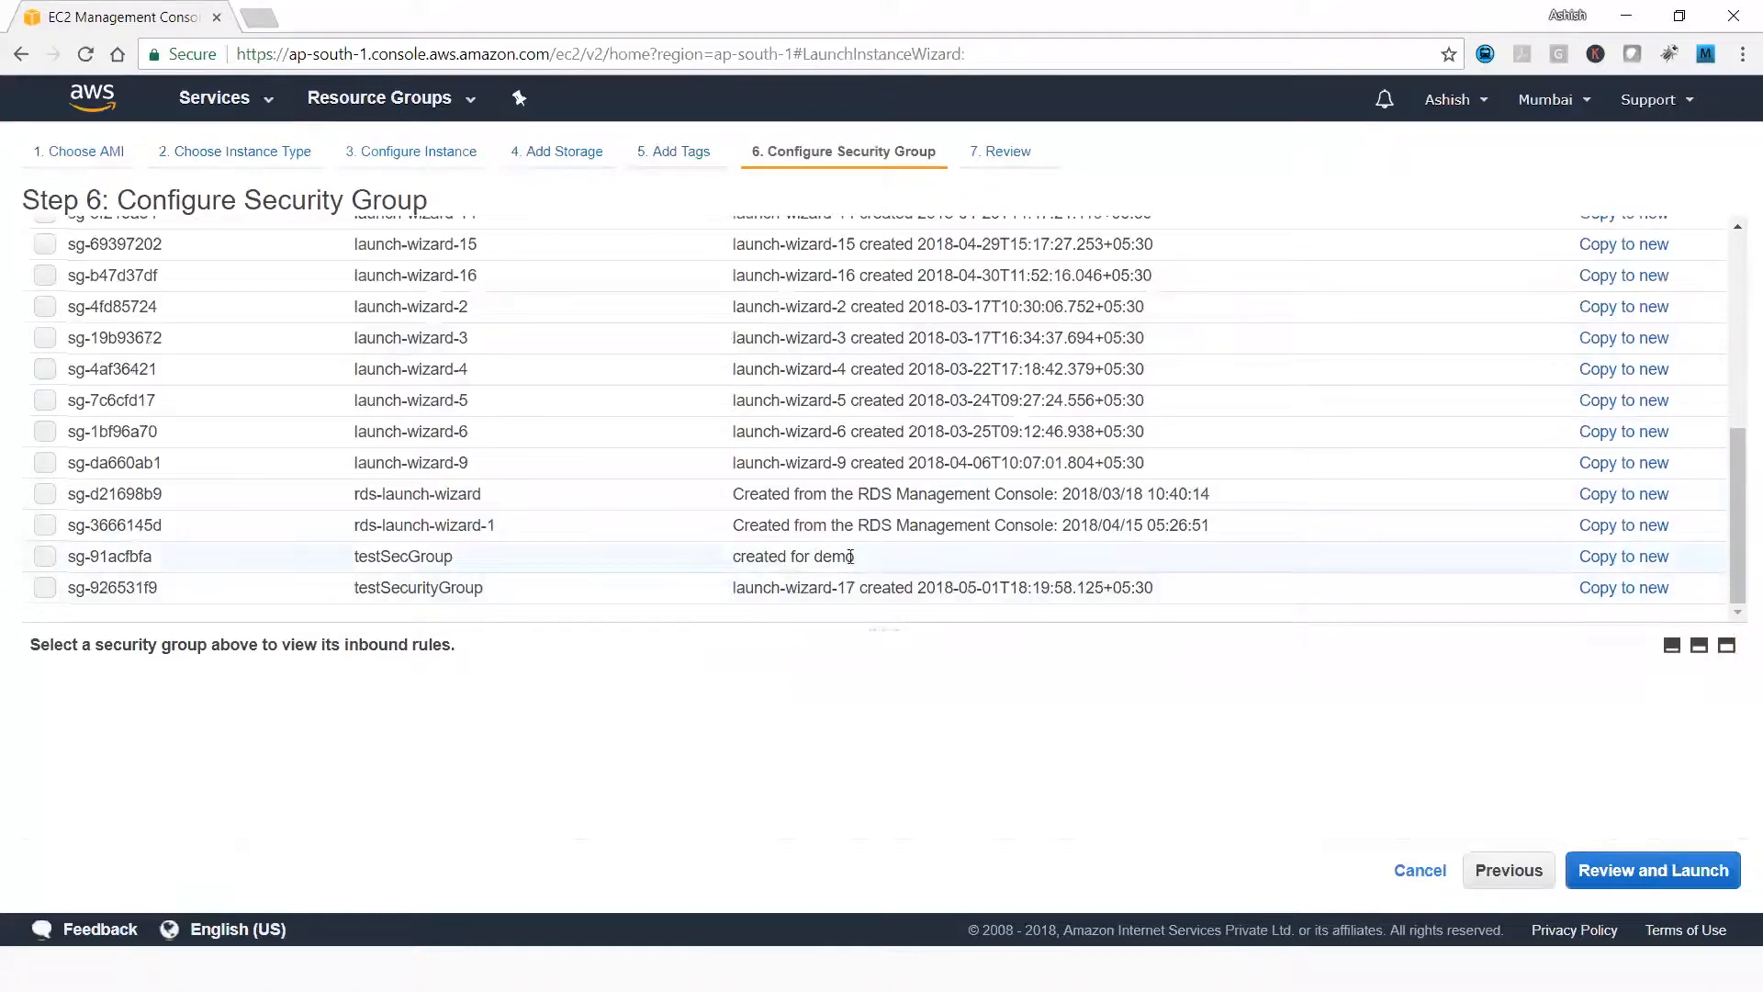
drag(349, 554, 489, 563)
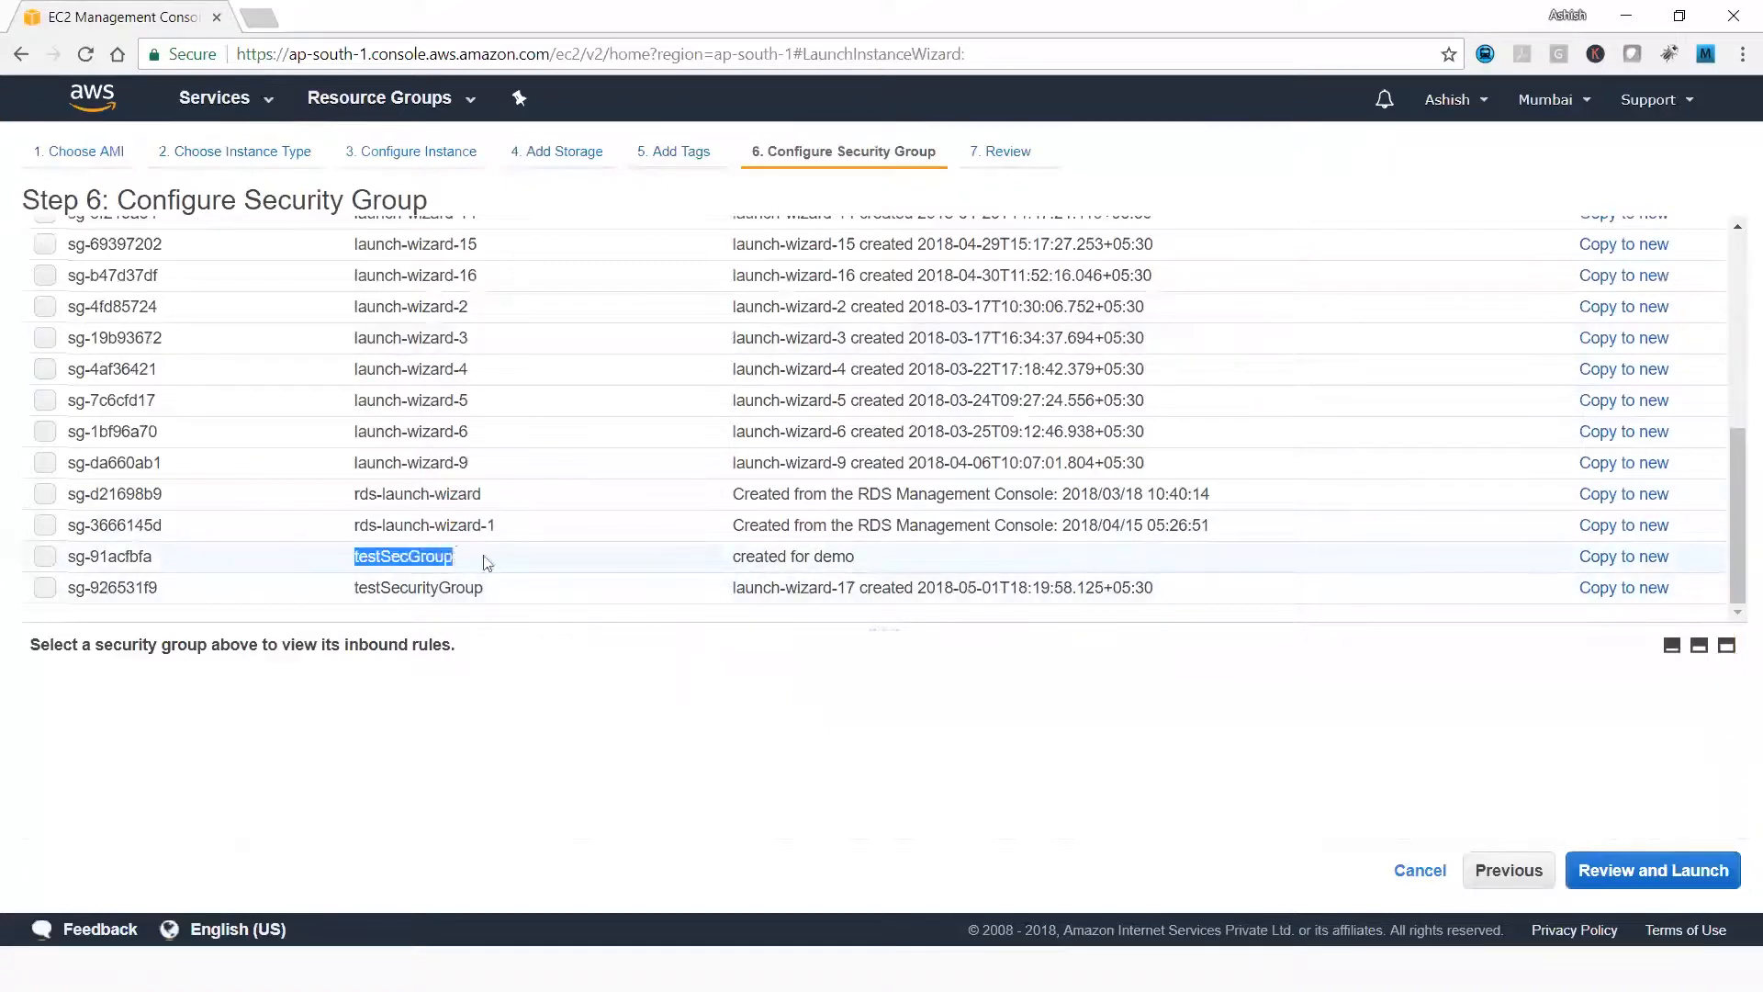
click(45, 556)
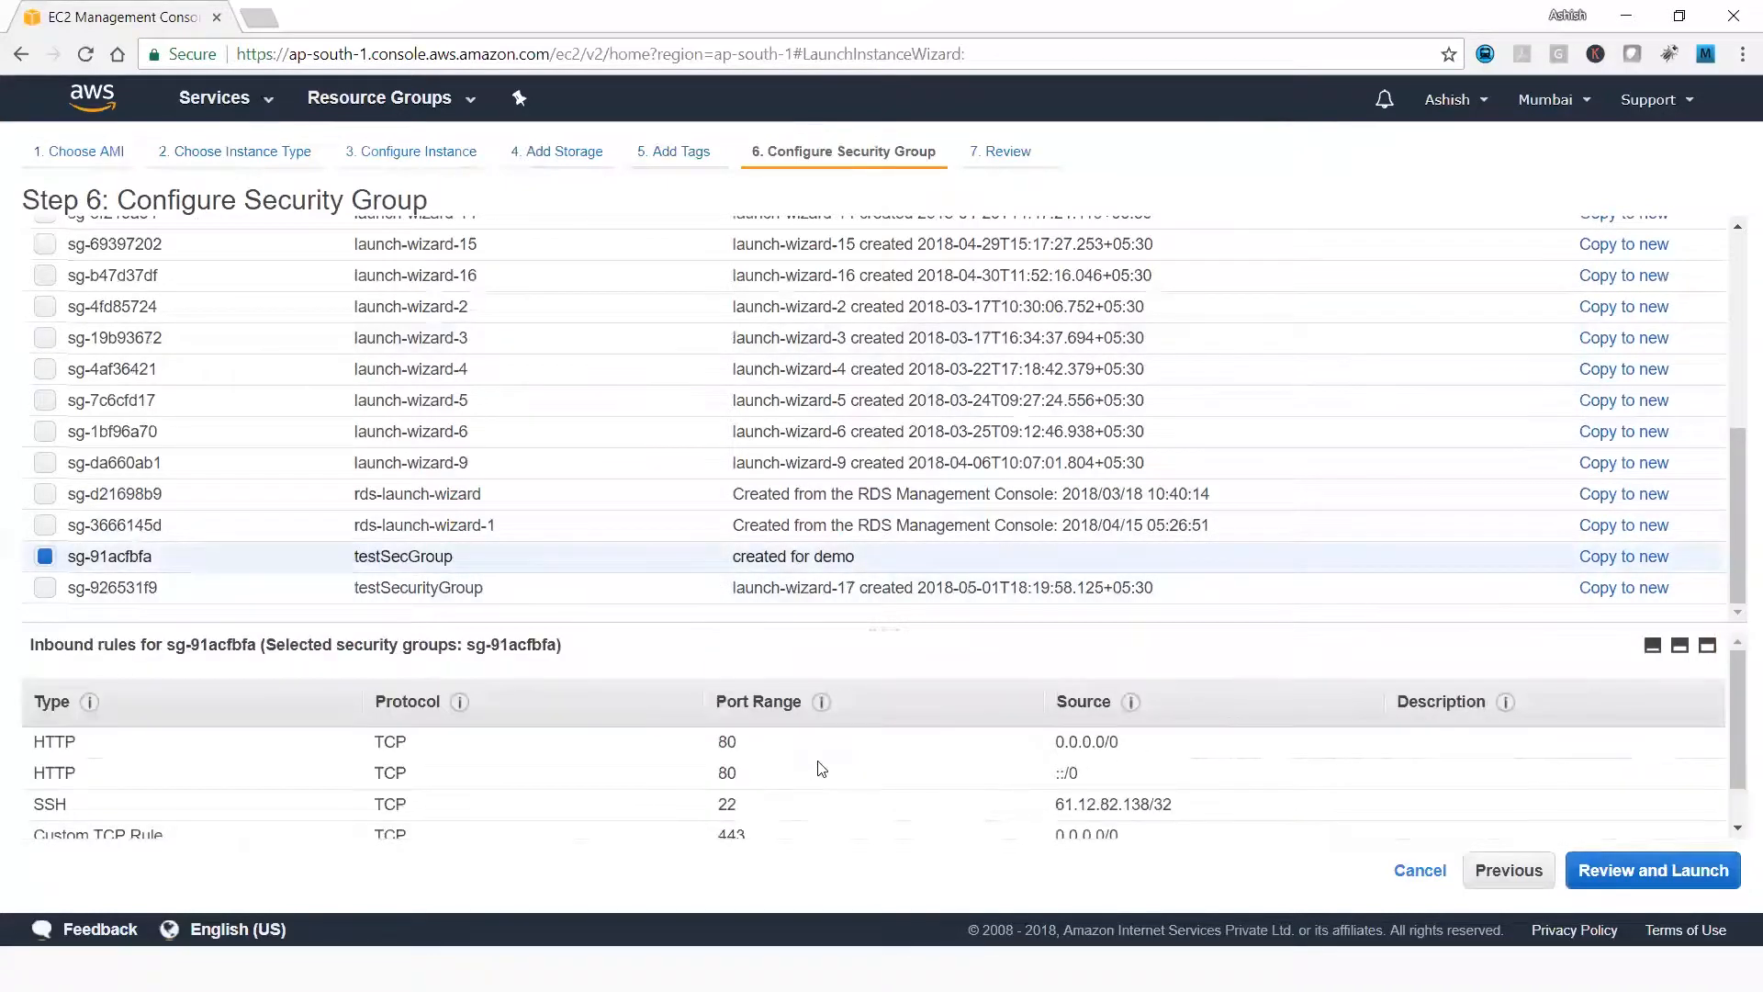
scroll(822, 768, down, 1)
scroll(323, 751, up, 1)
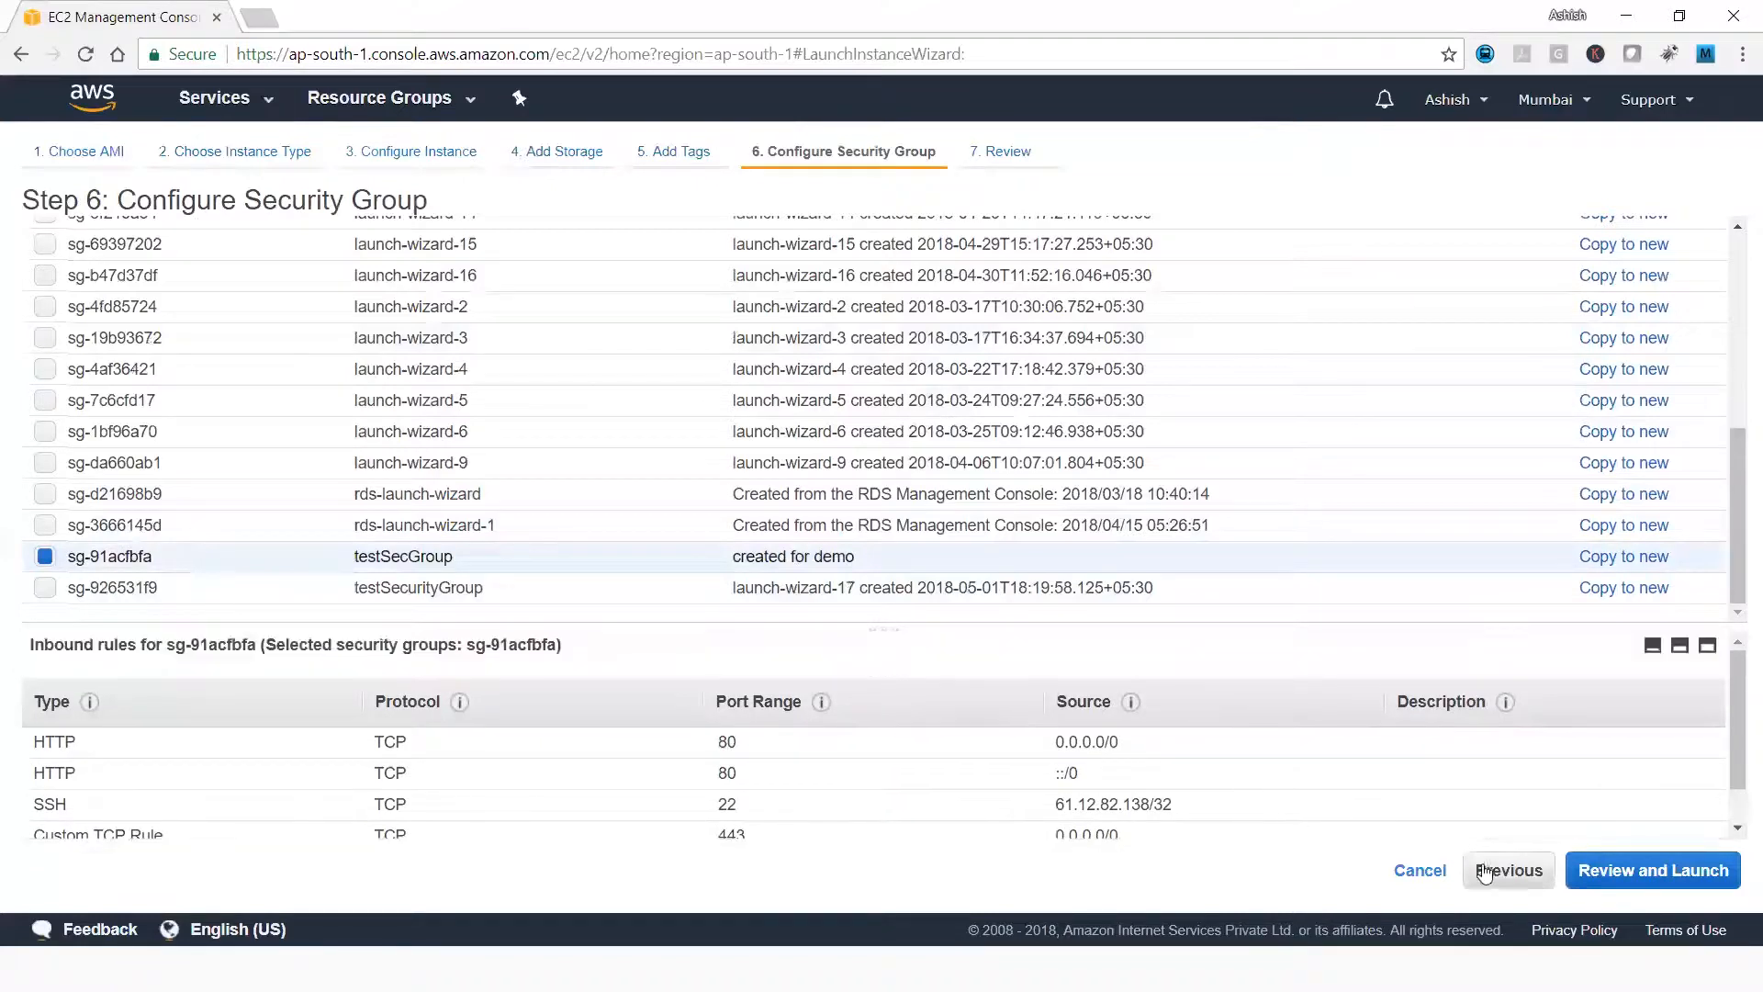
Review the instance launch summary with its security group rules, and cancel the launch.
click(1616, 871)
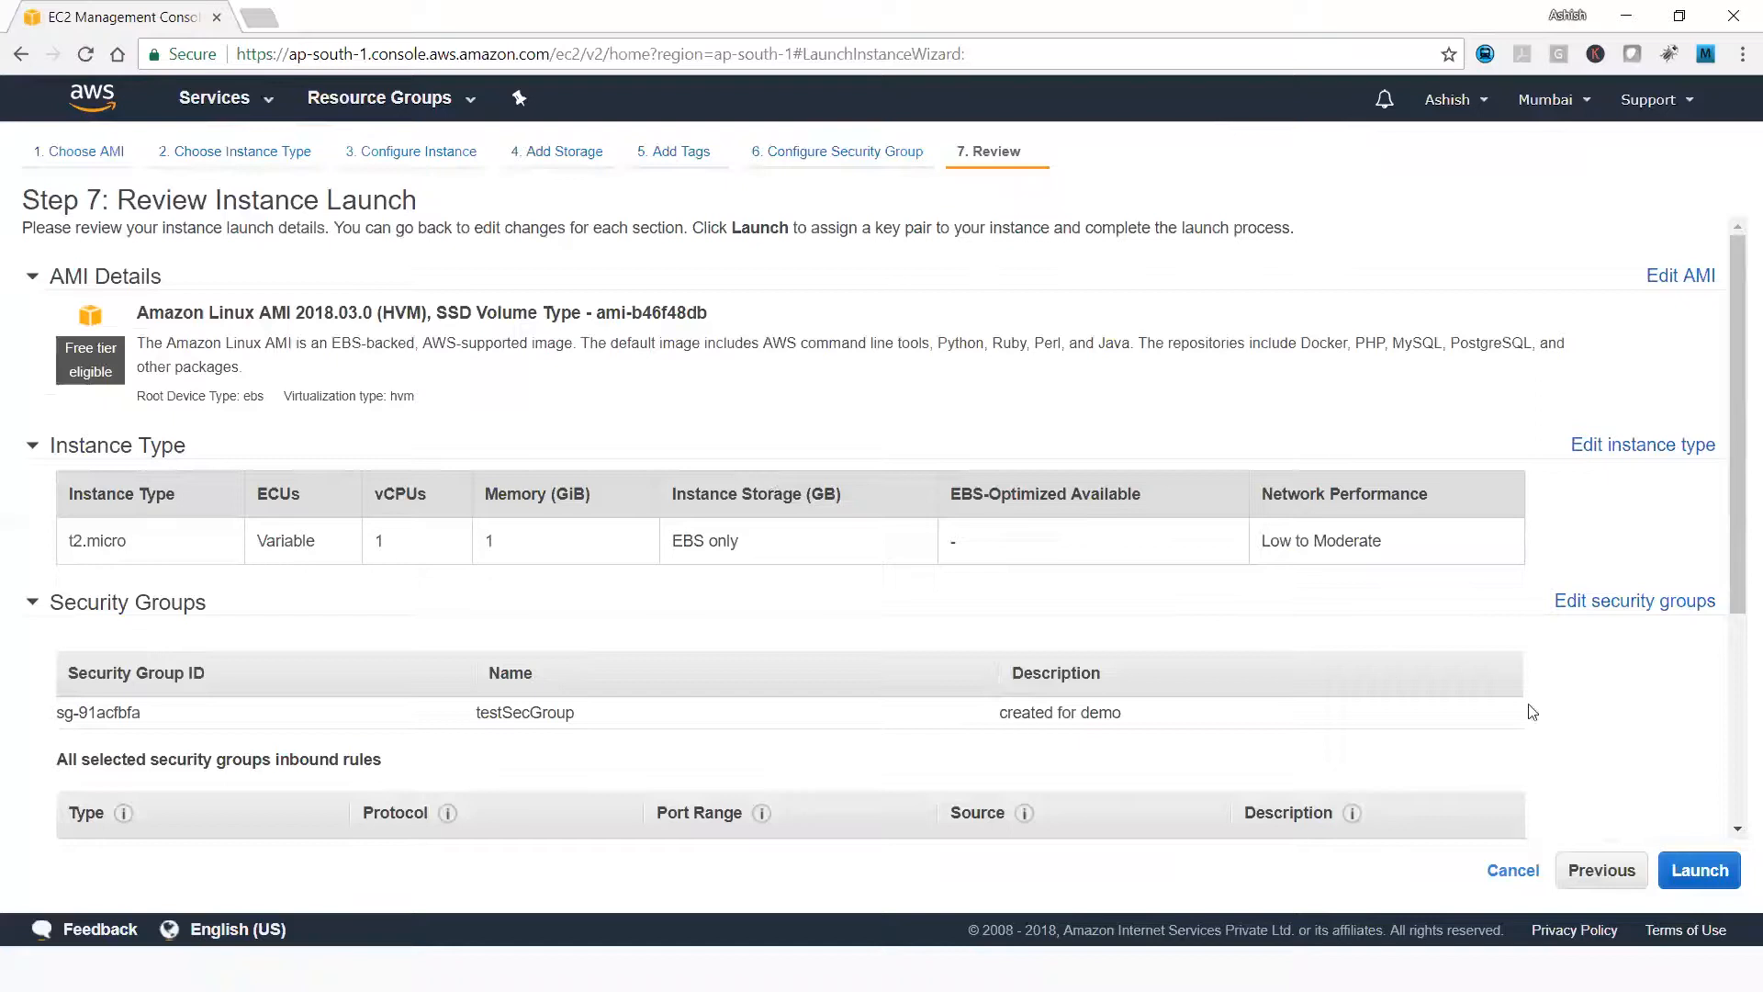
scroll(1737, 686, down, 2)
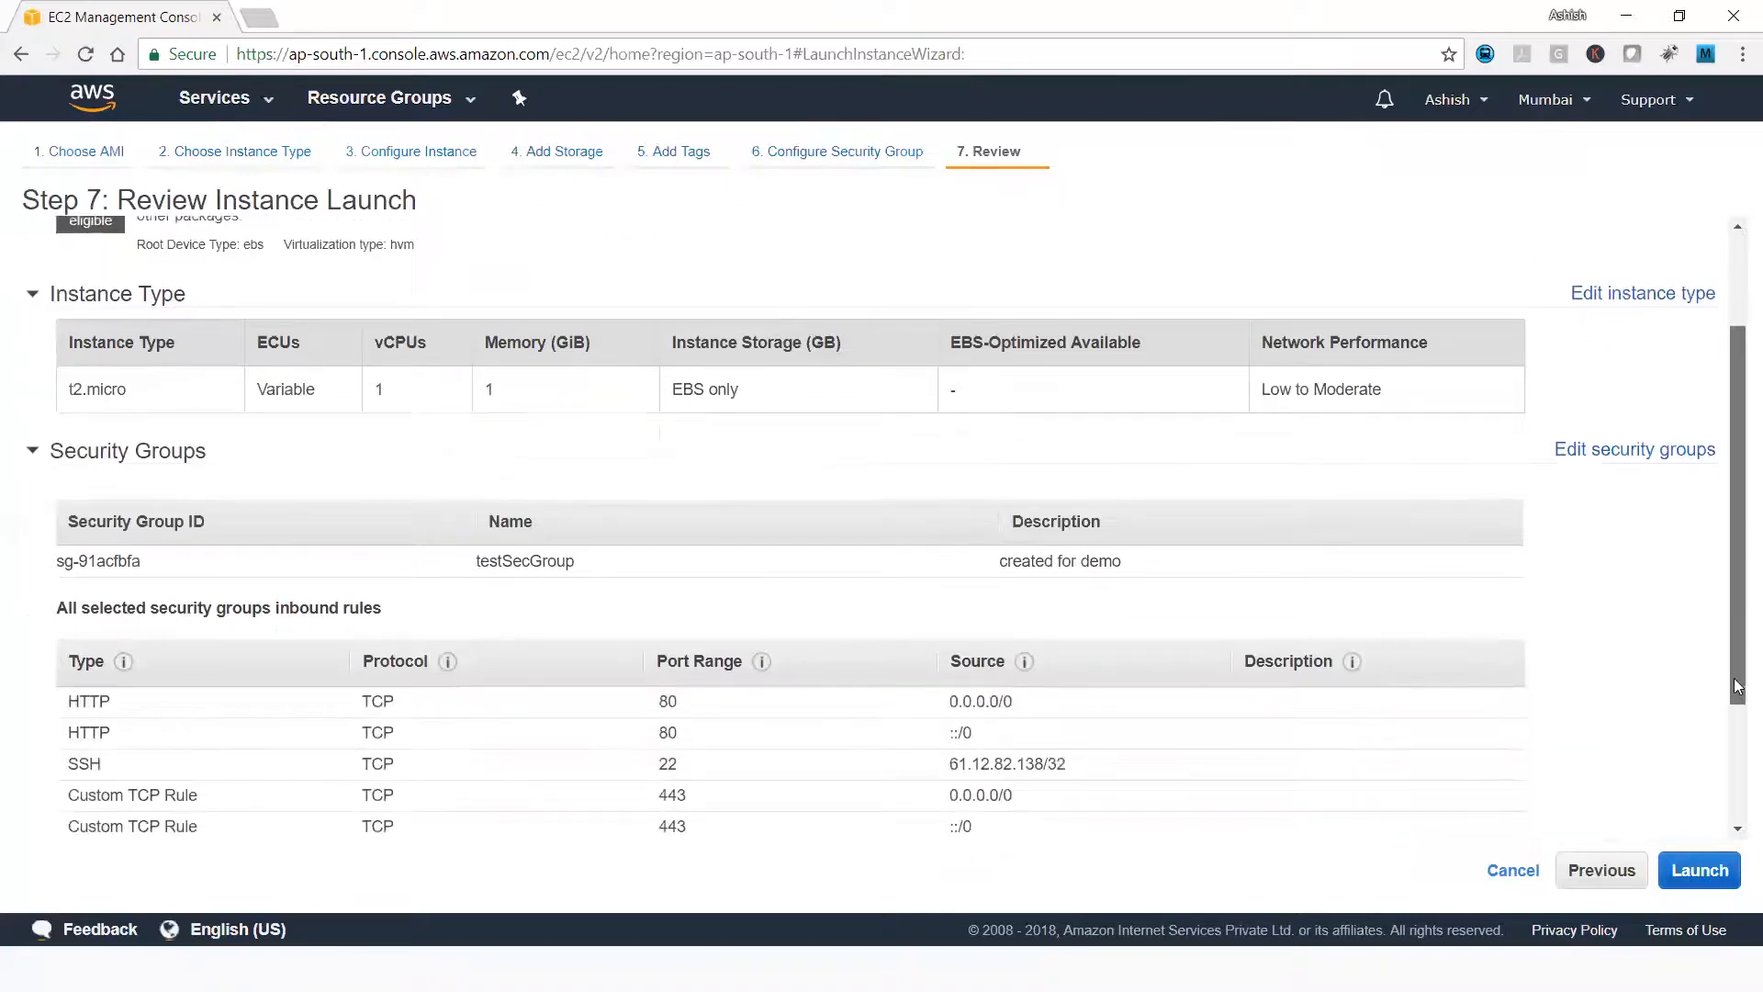
click(1513, 872)
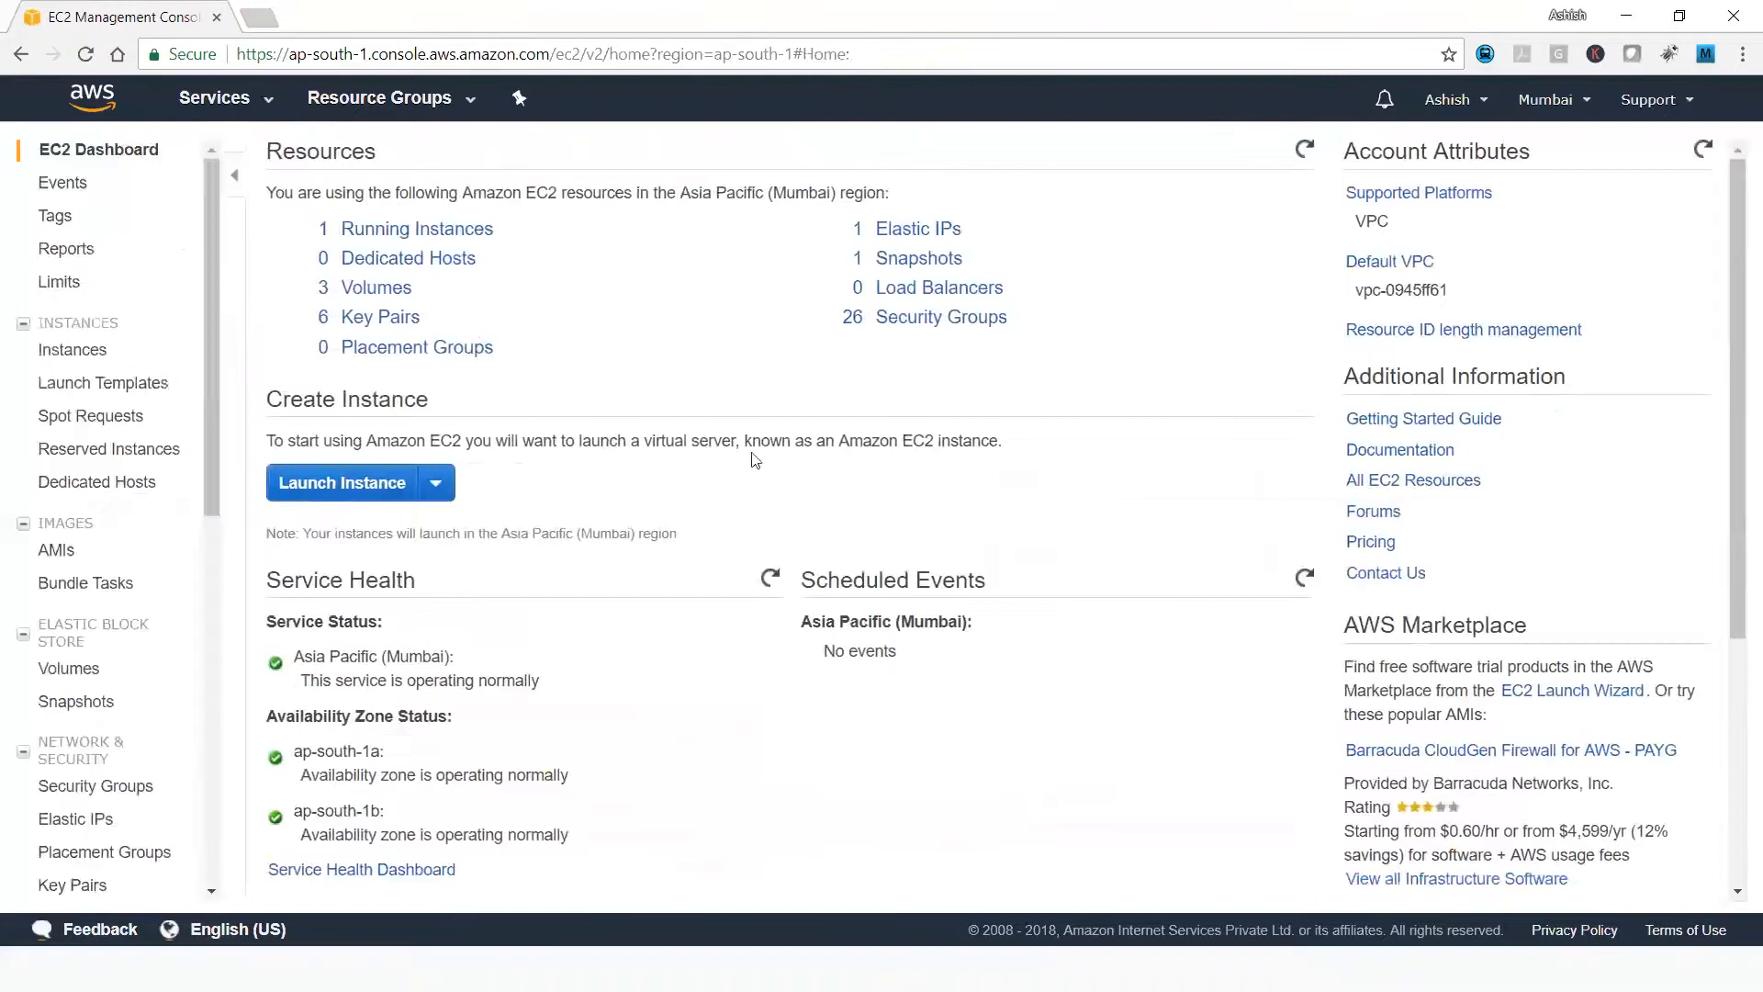
List the running instances and view the inbound rules of Server2A's security group.
click(436, 228)
click(335, 310)
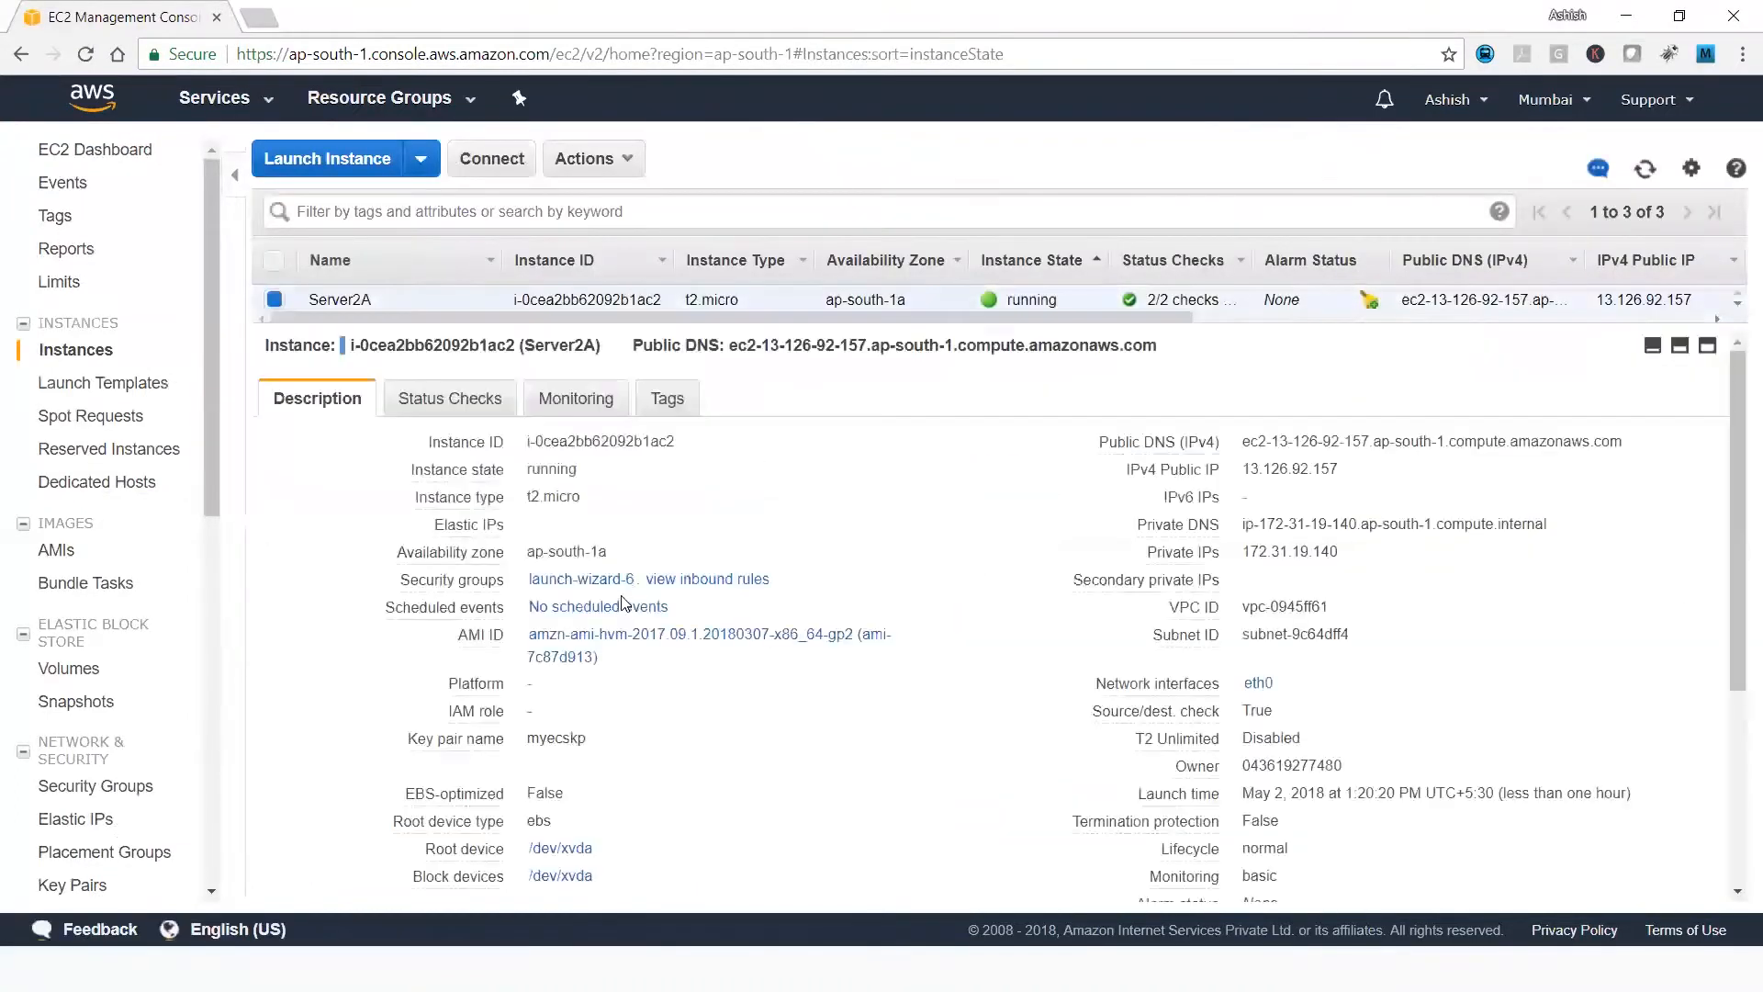
drag(640, 579, 528, 581)
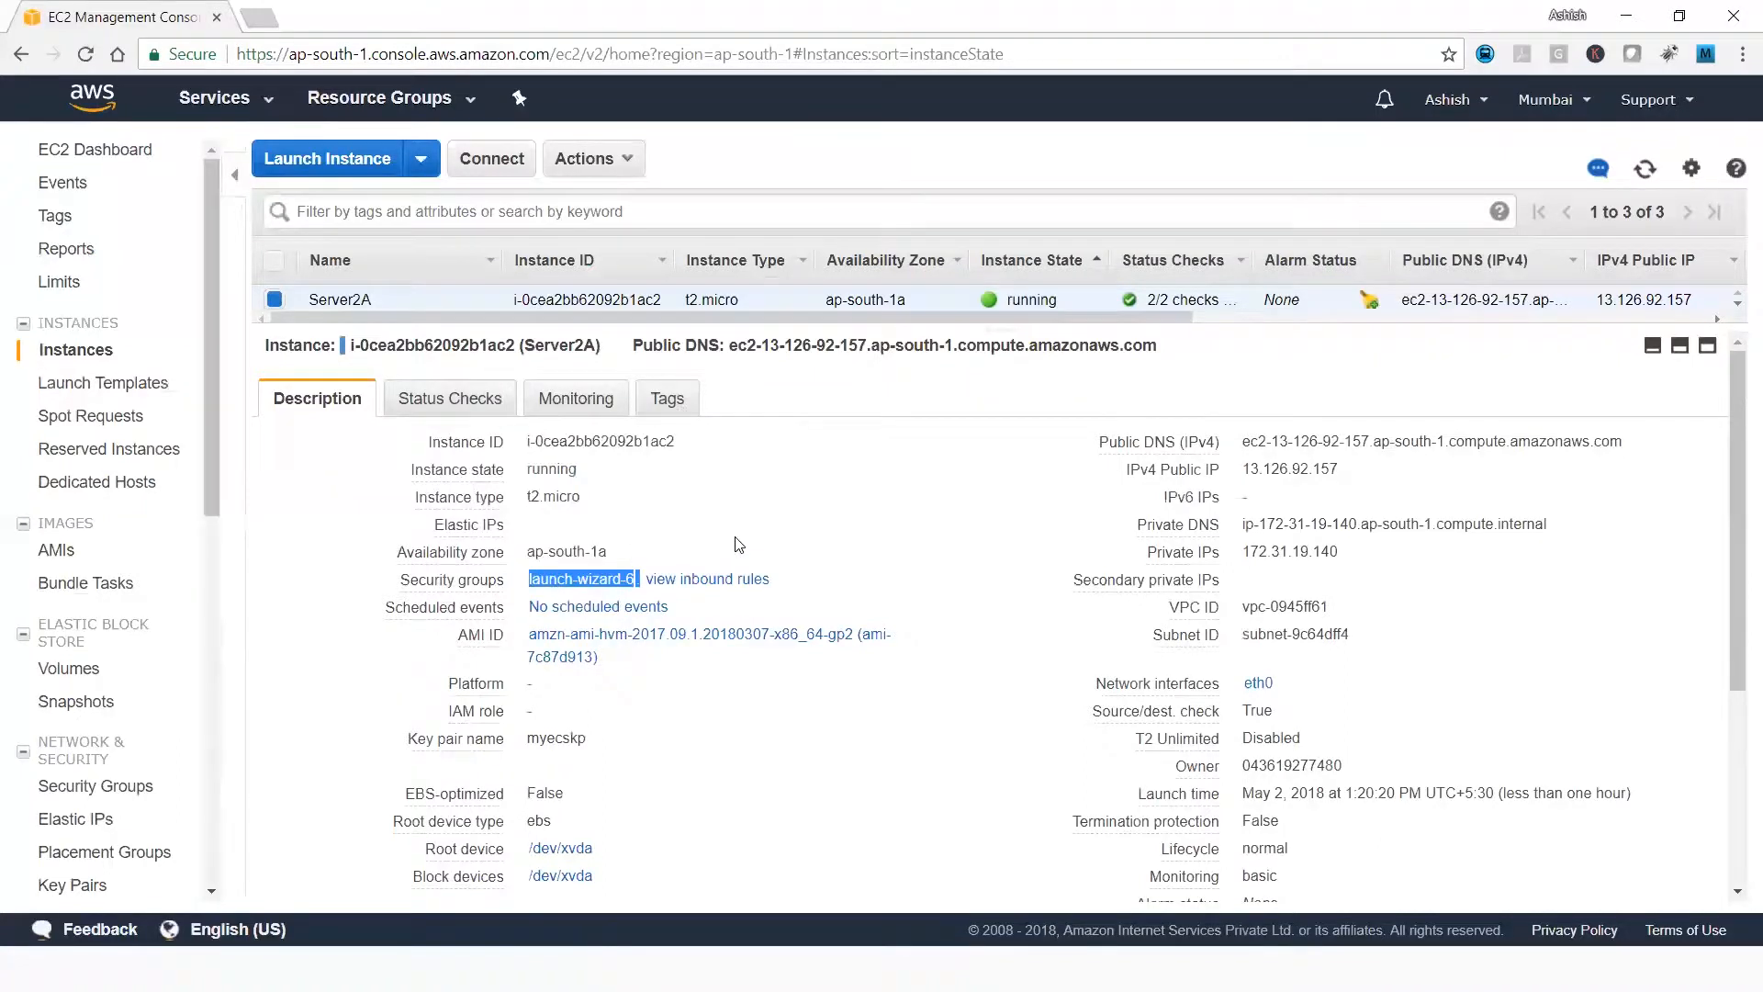
click(705, 580)
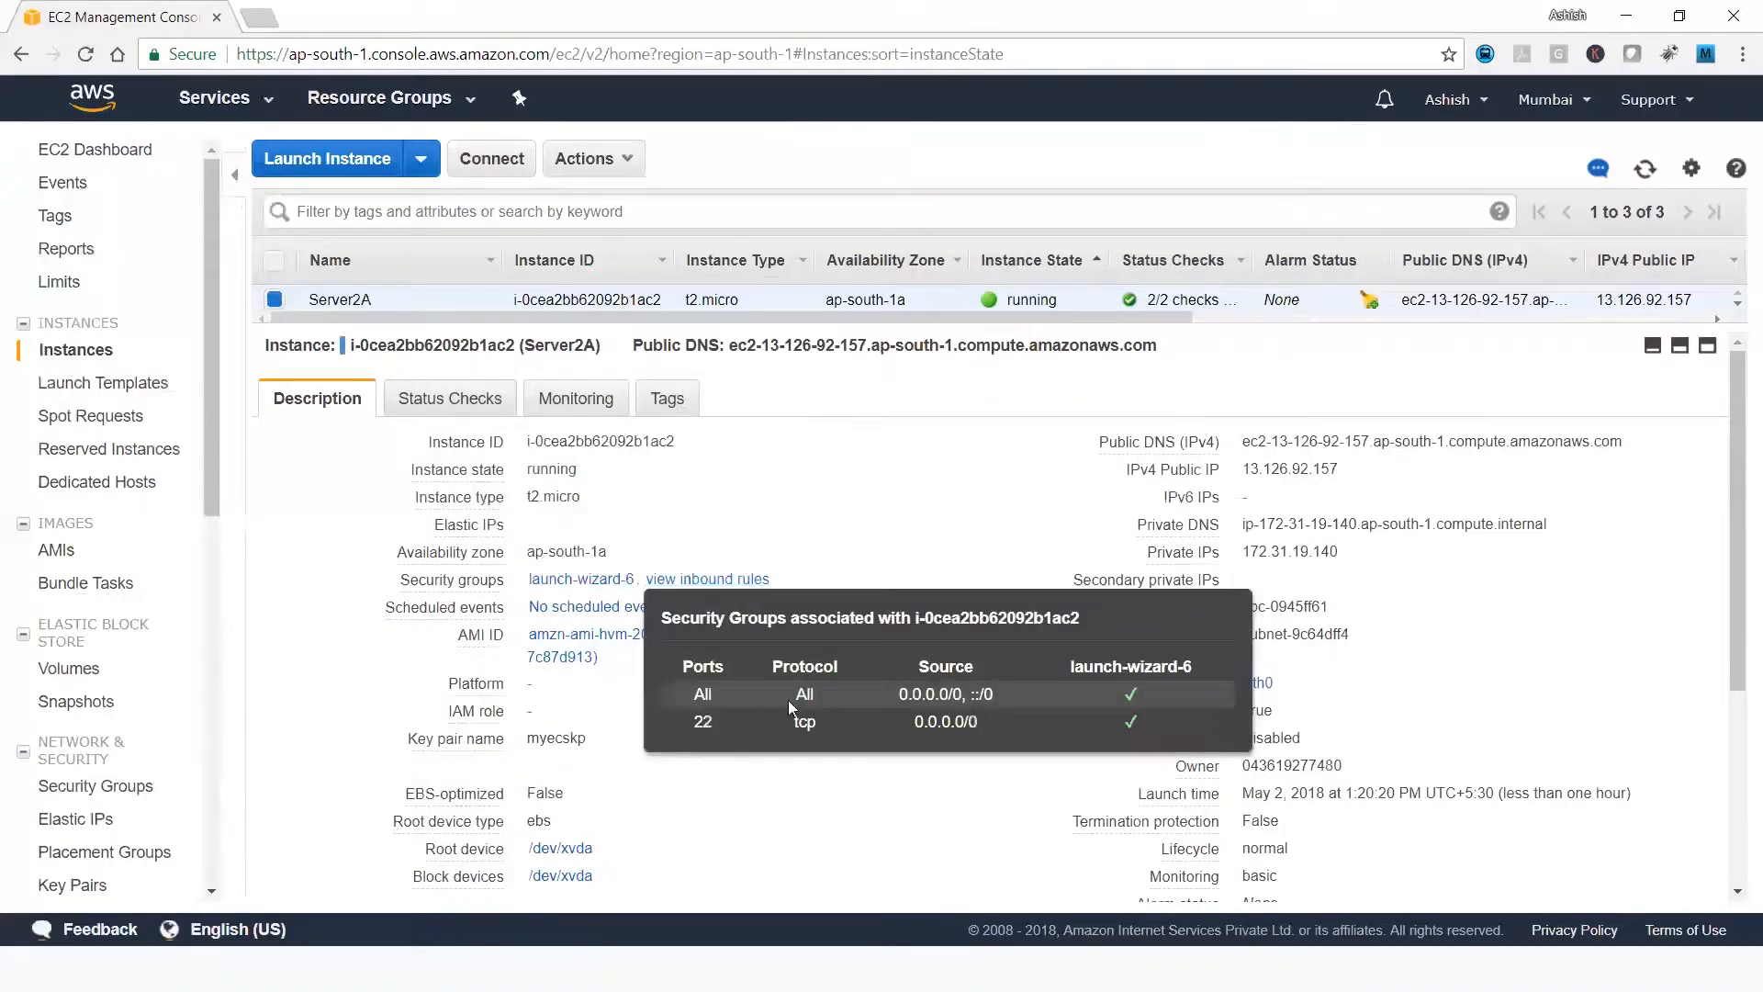
Highlight the port and source entries of Server2A's inbound rules, and open its launch-wizard-6 security group.
double_click(698, 722)
drag(912, 722, 975, 732)
drag(696, 691, 731, 698)
click(879, 531)
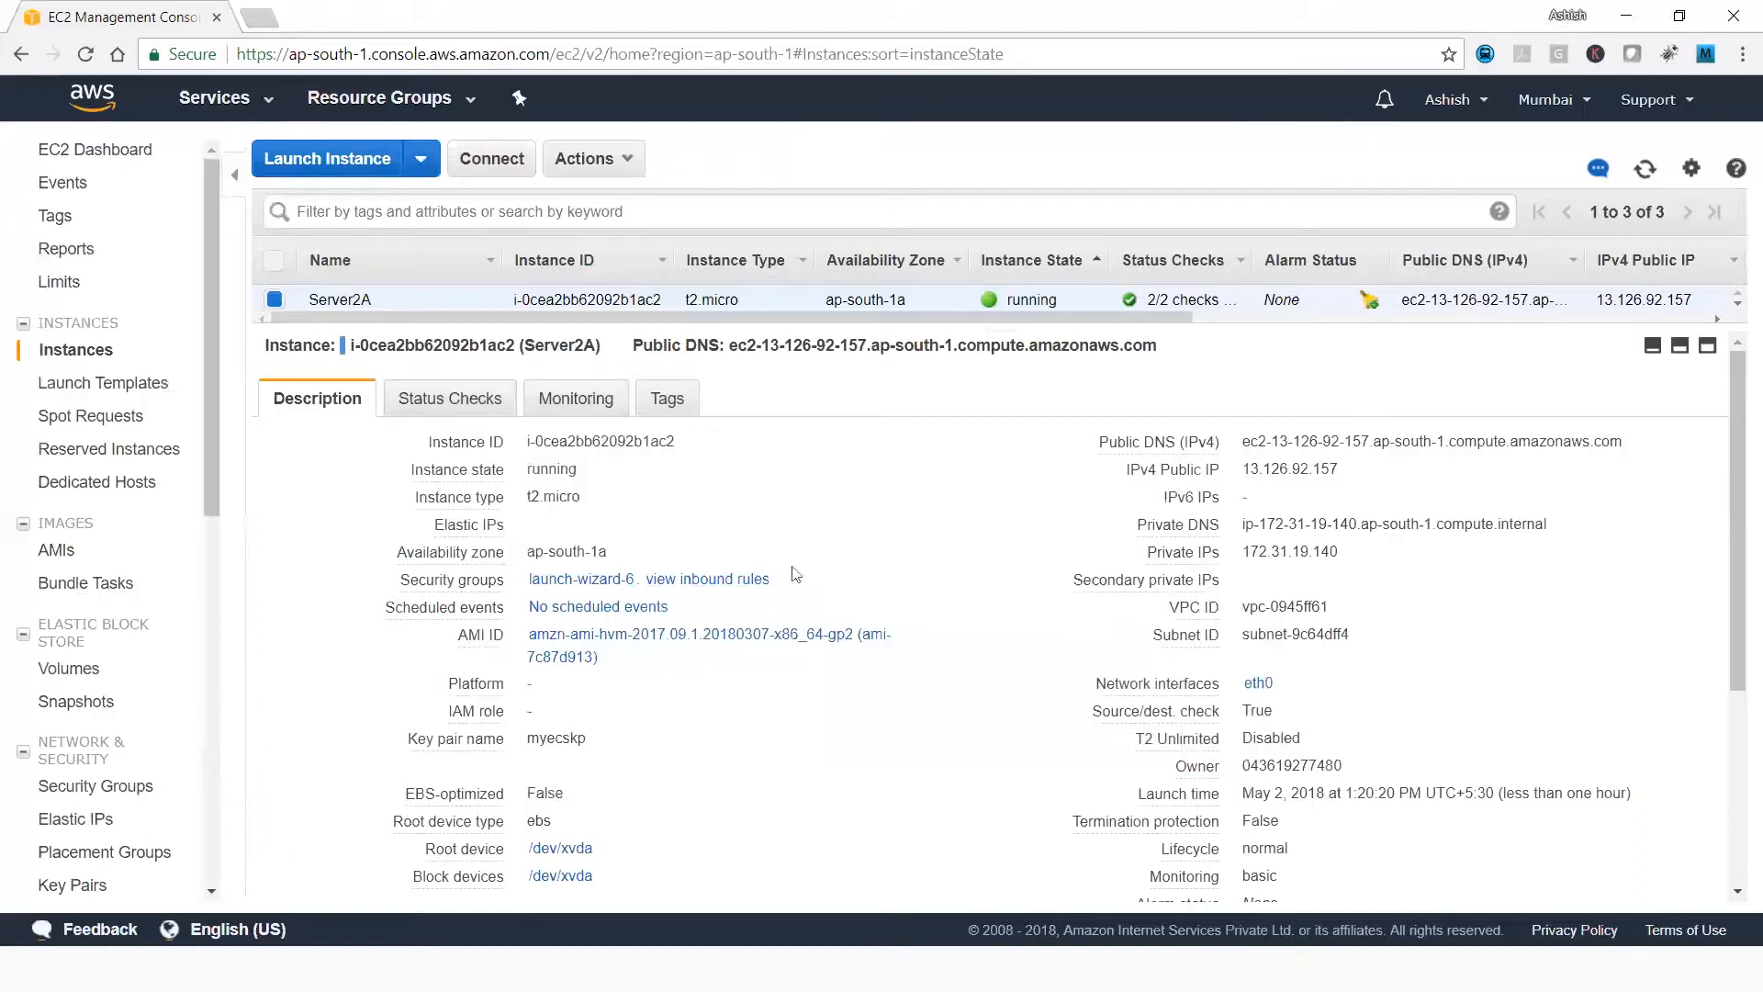
click(605, 581)
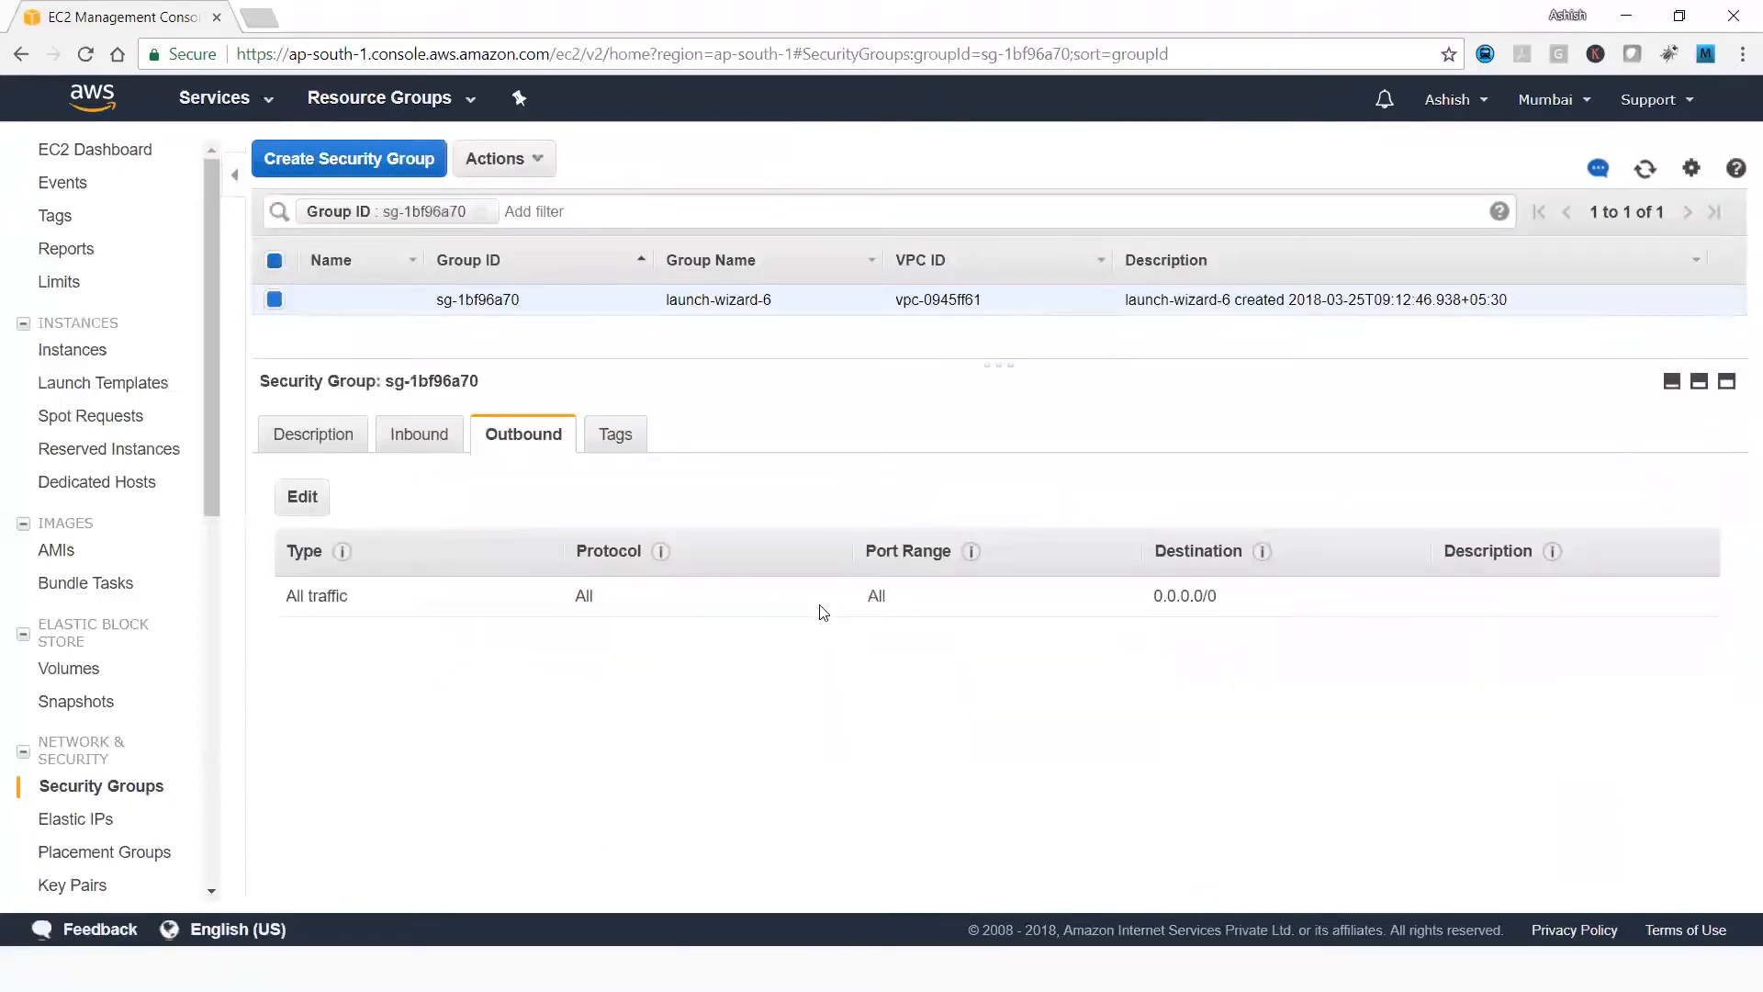